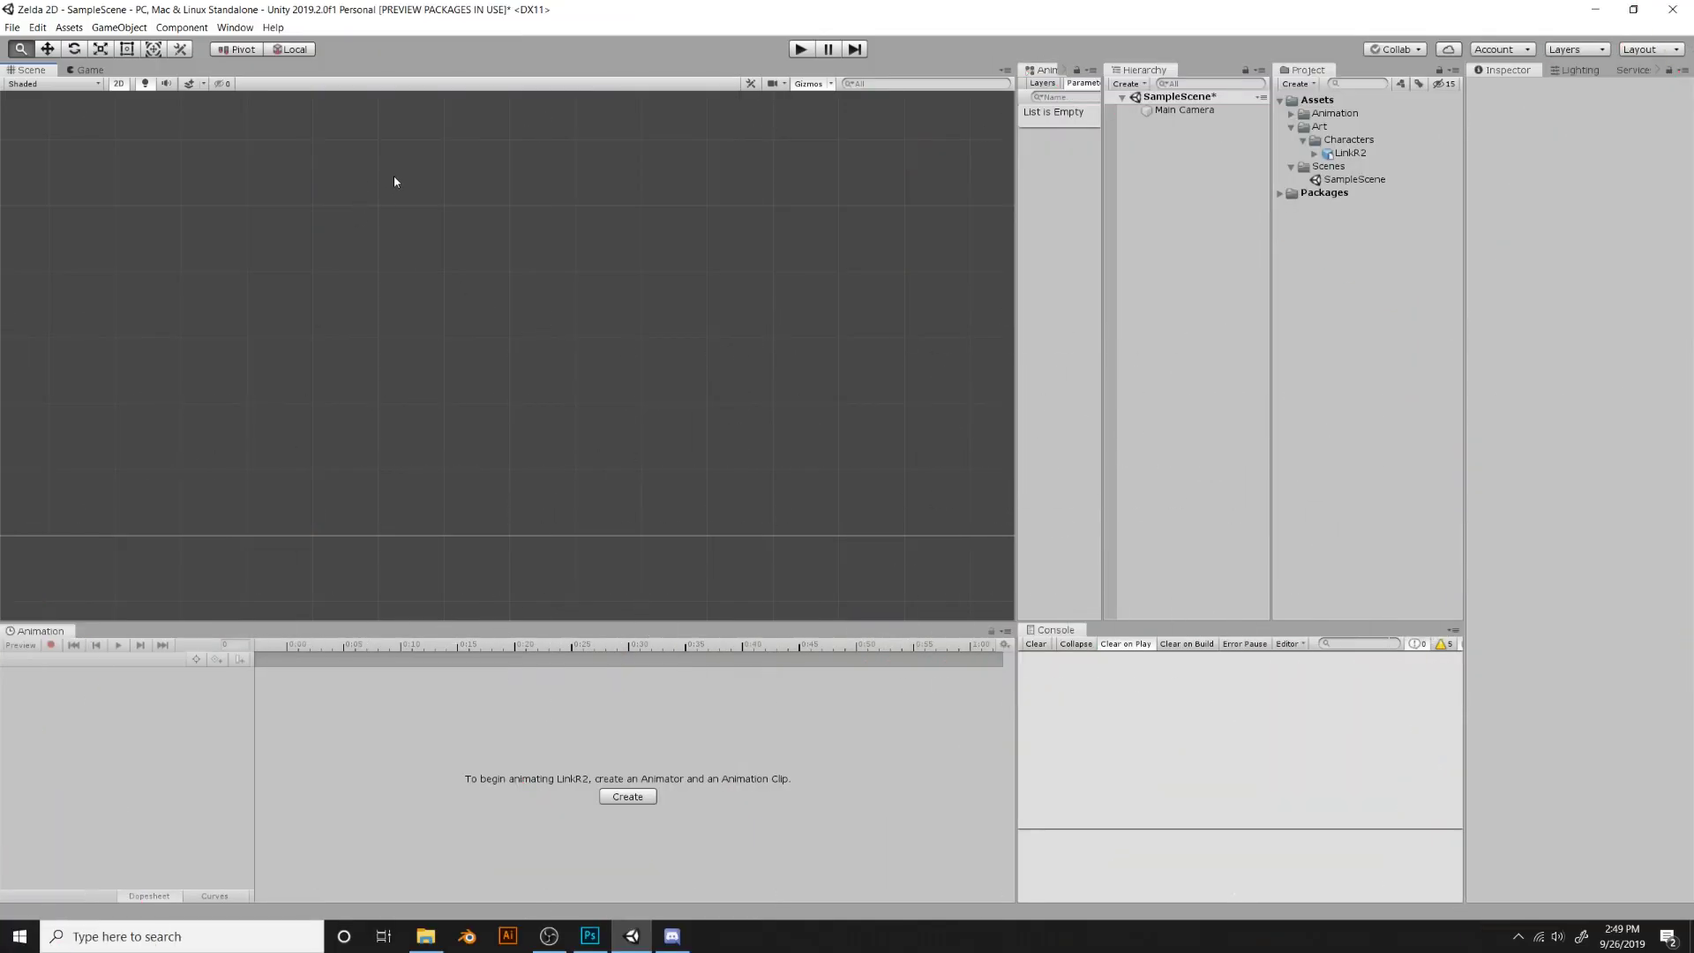
Open the Package Manager and enable Show preview packages under Advanced
key("t")
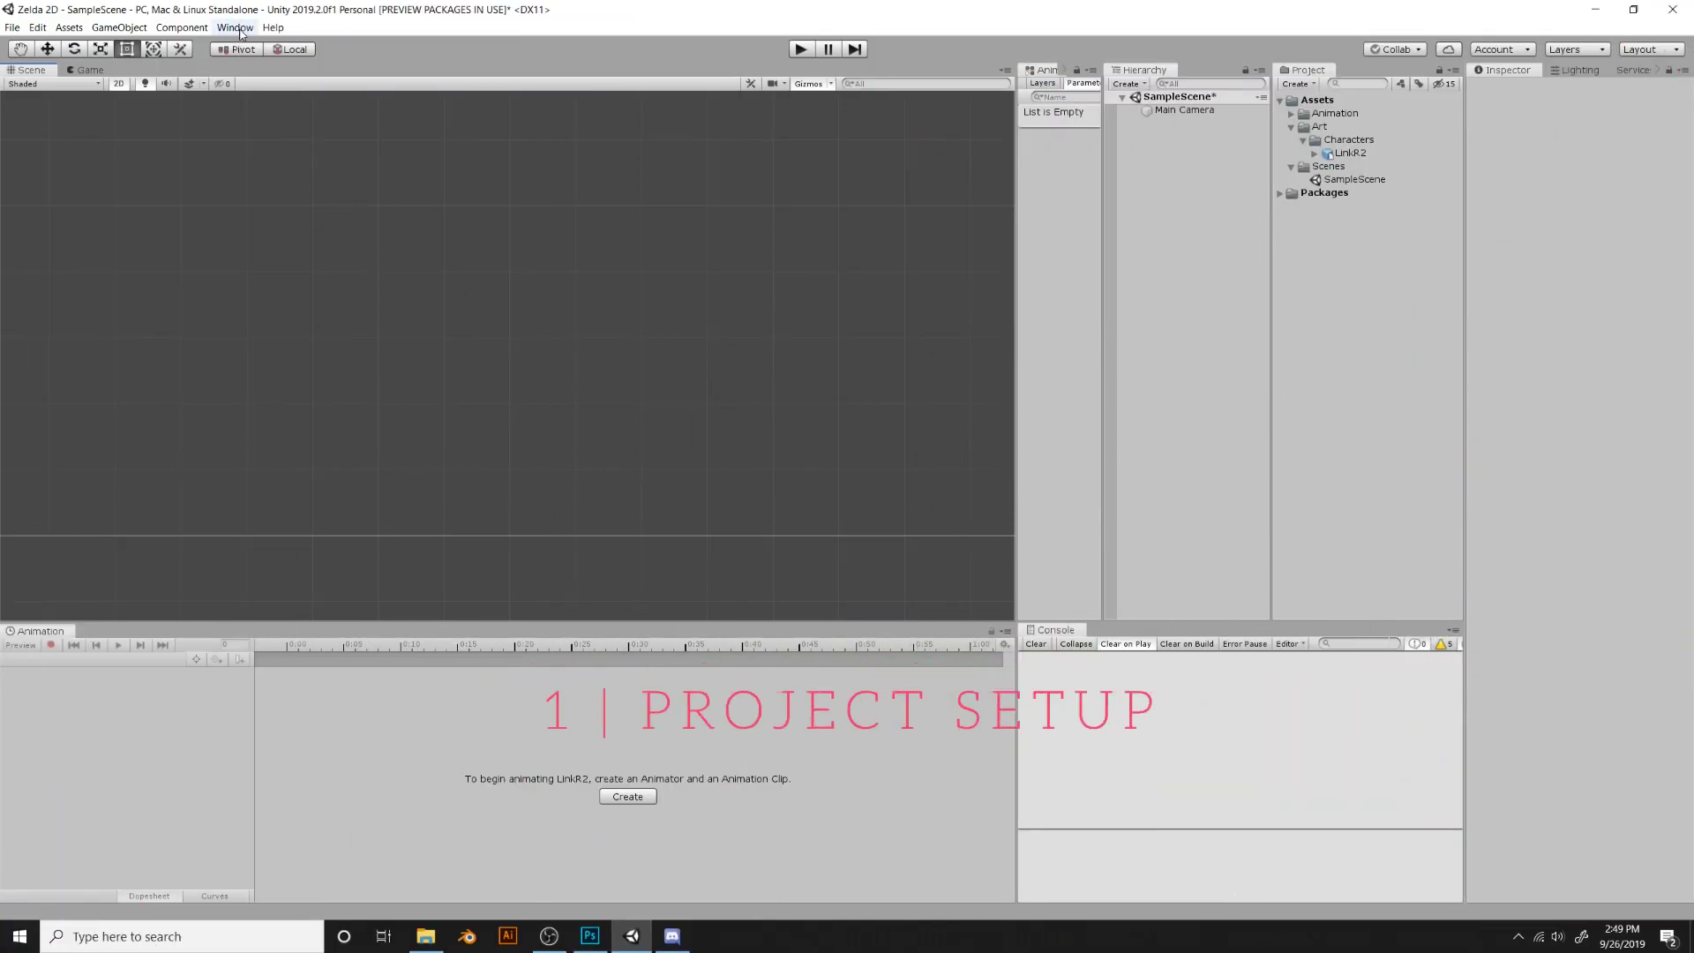
left_click(239, 30)
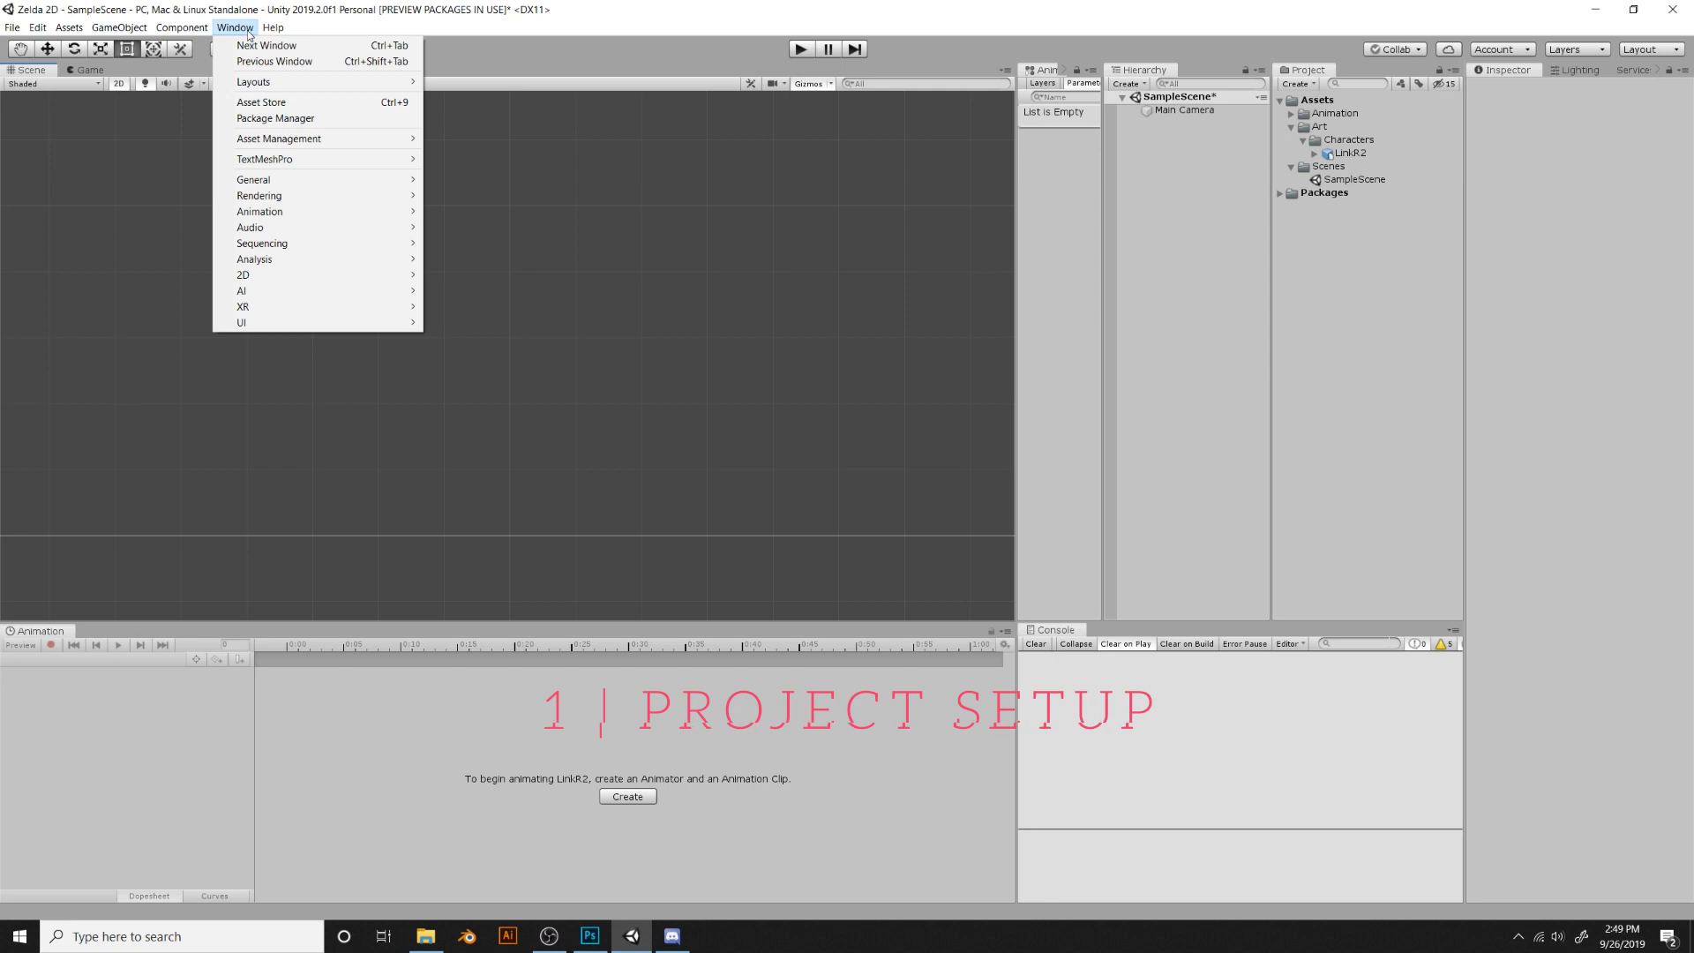
left_click(298, 122)
left_click_drag(699, 264, 686, 226)
left_click(652, 245)
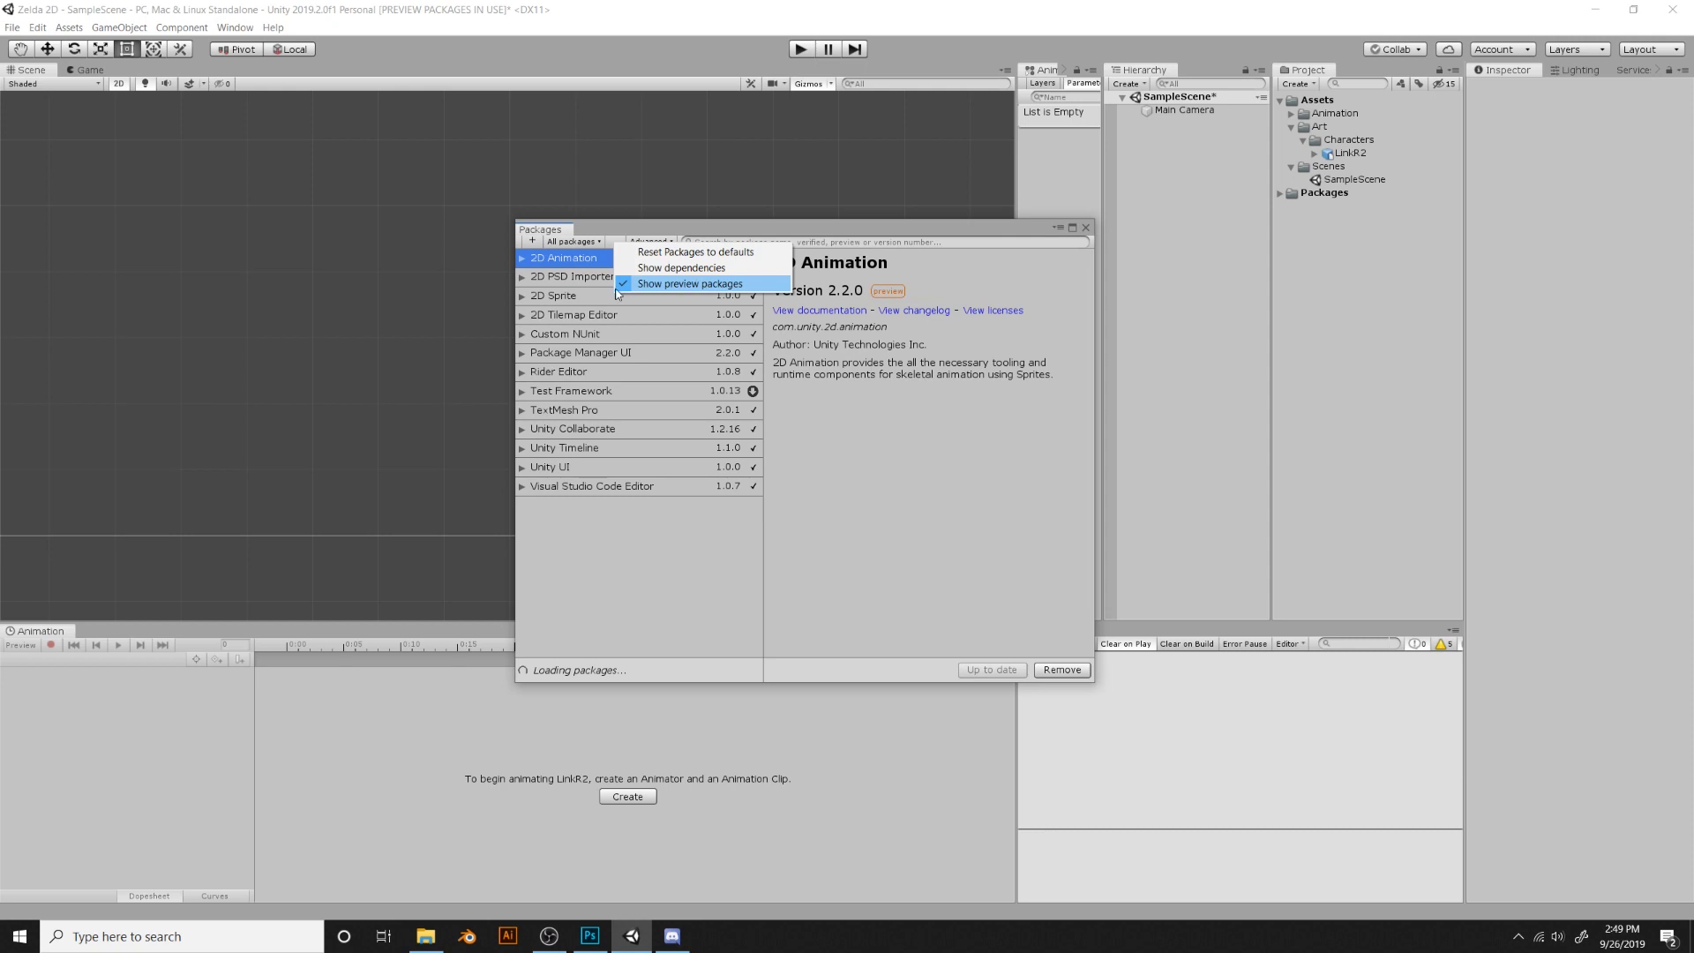
left_click(725, 284)
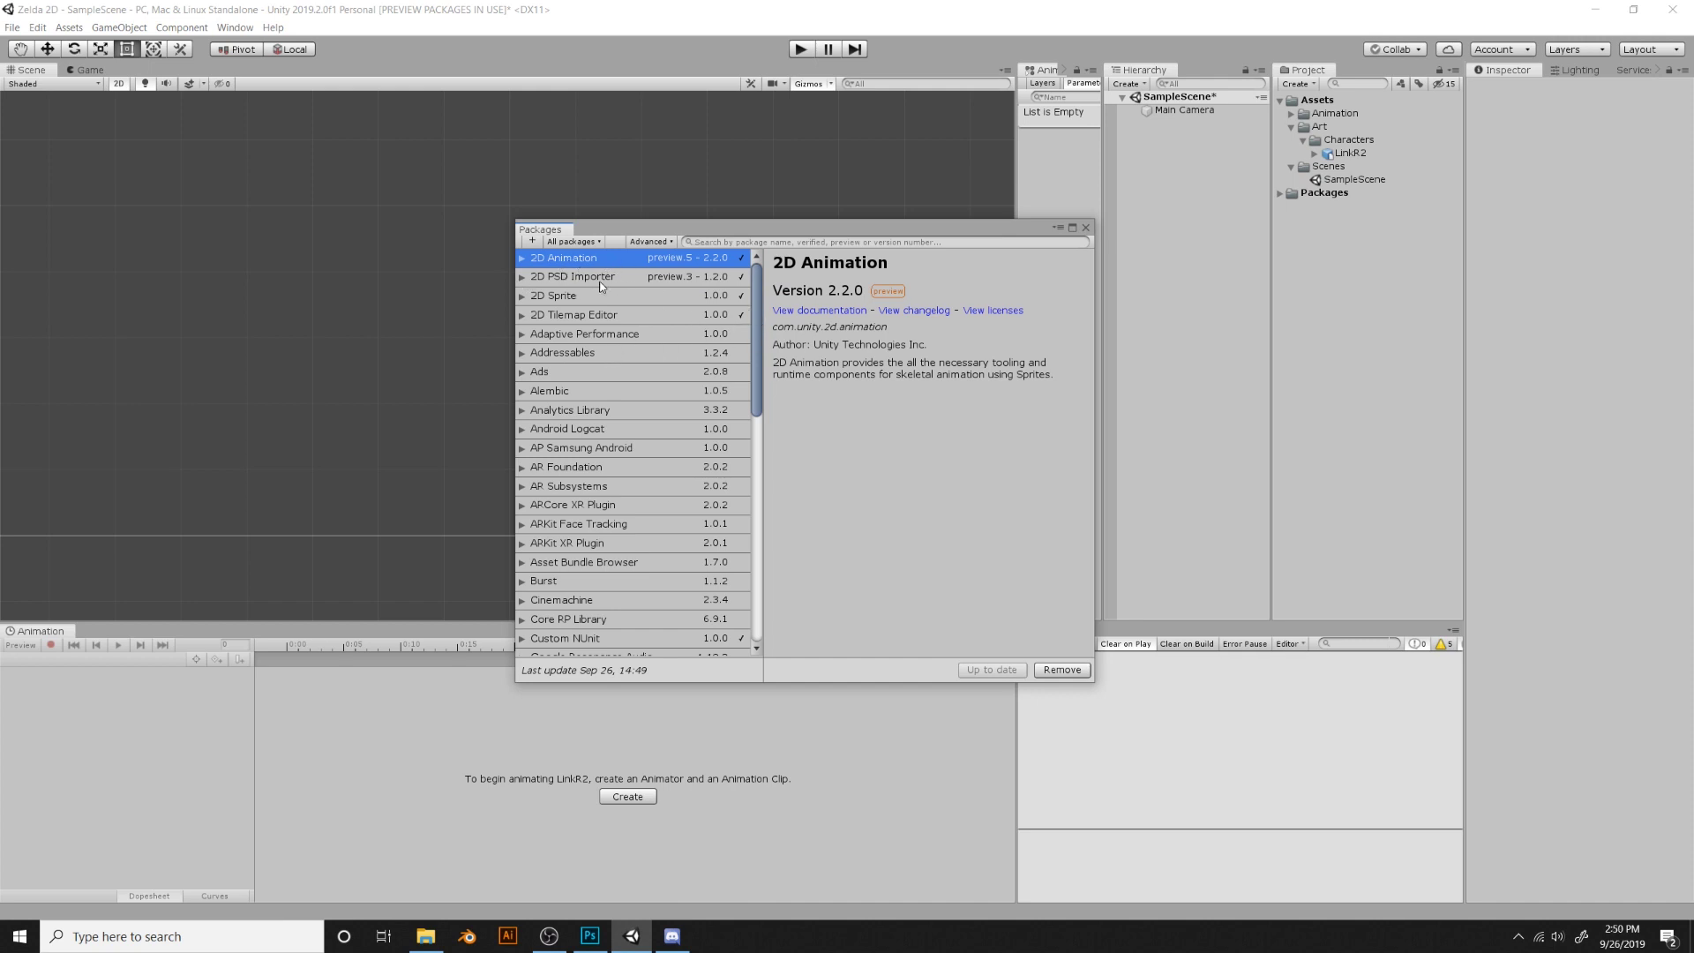
Confirm 2D PSD Importer is installed, then select the Link character asset
left_click(646, 280)
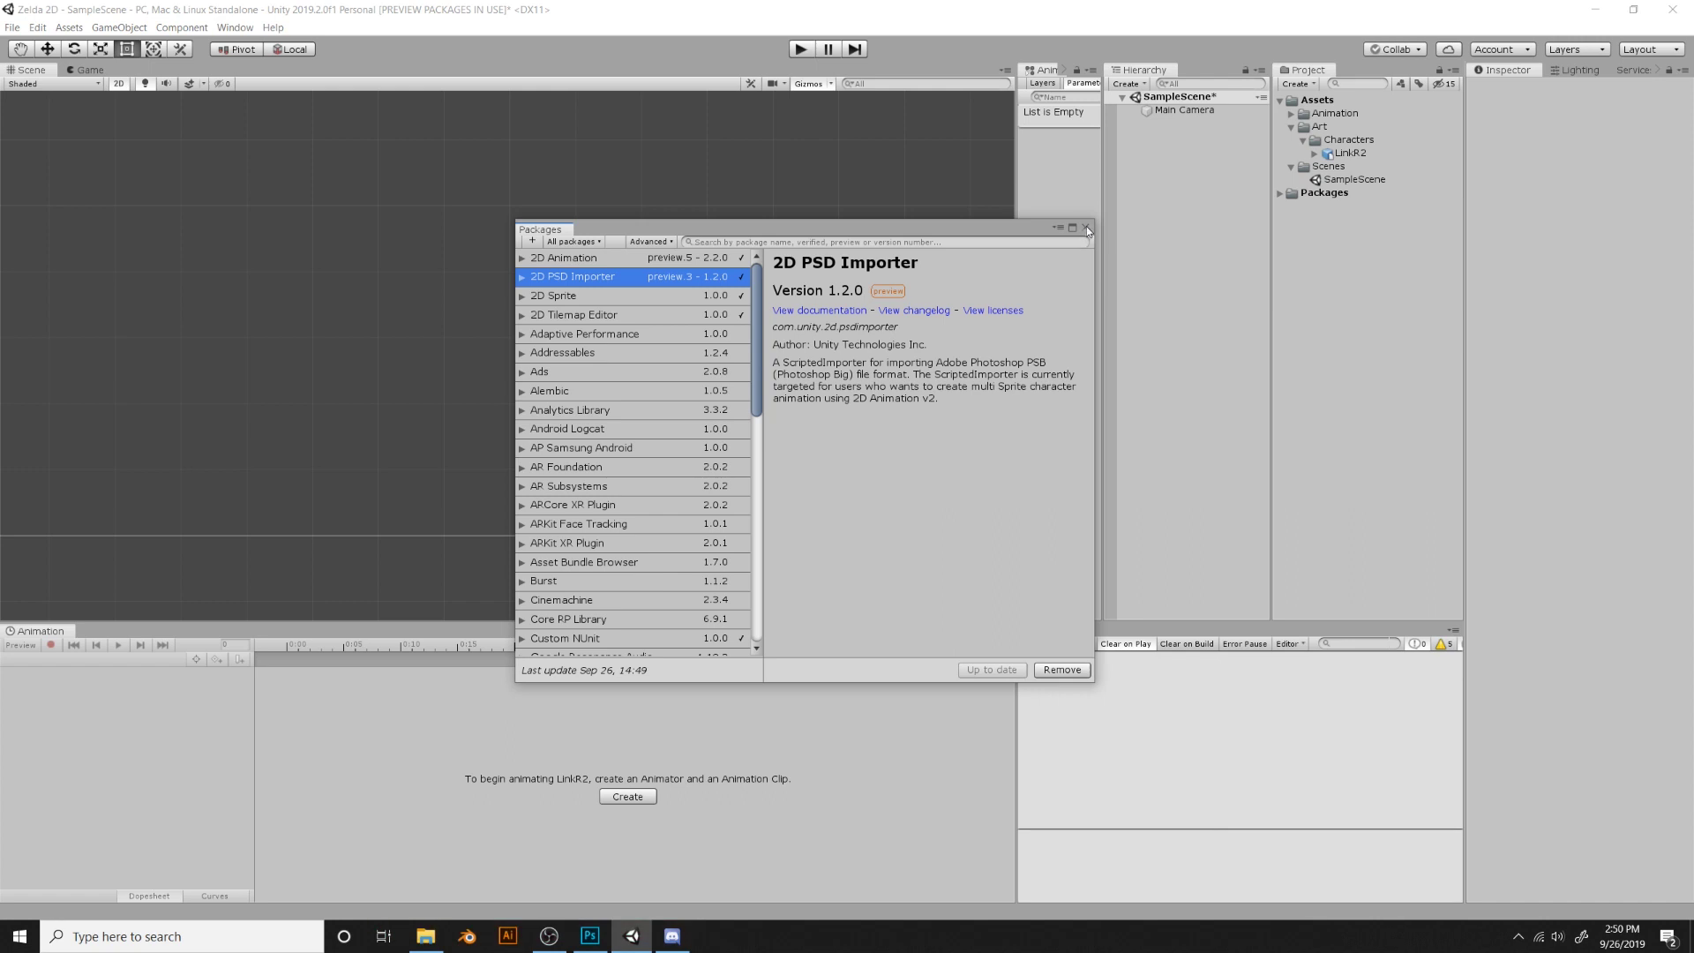
left_click(1085, 230)
left_click(1337, 153)
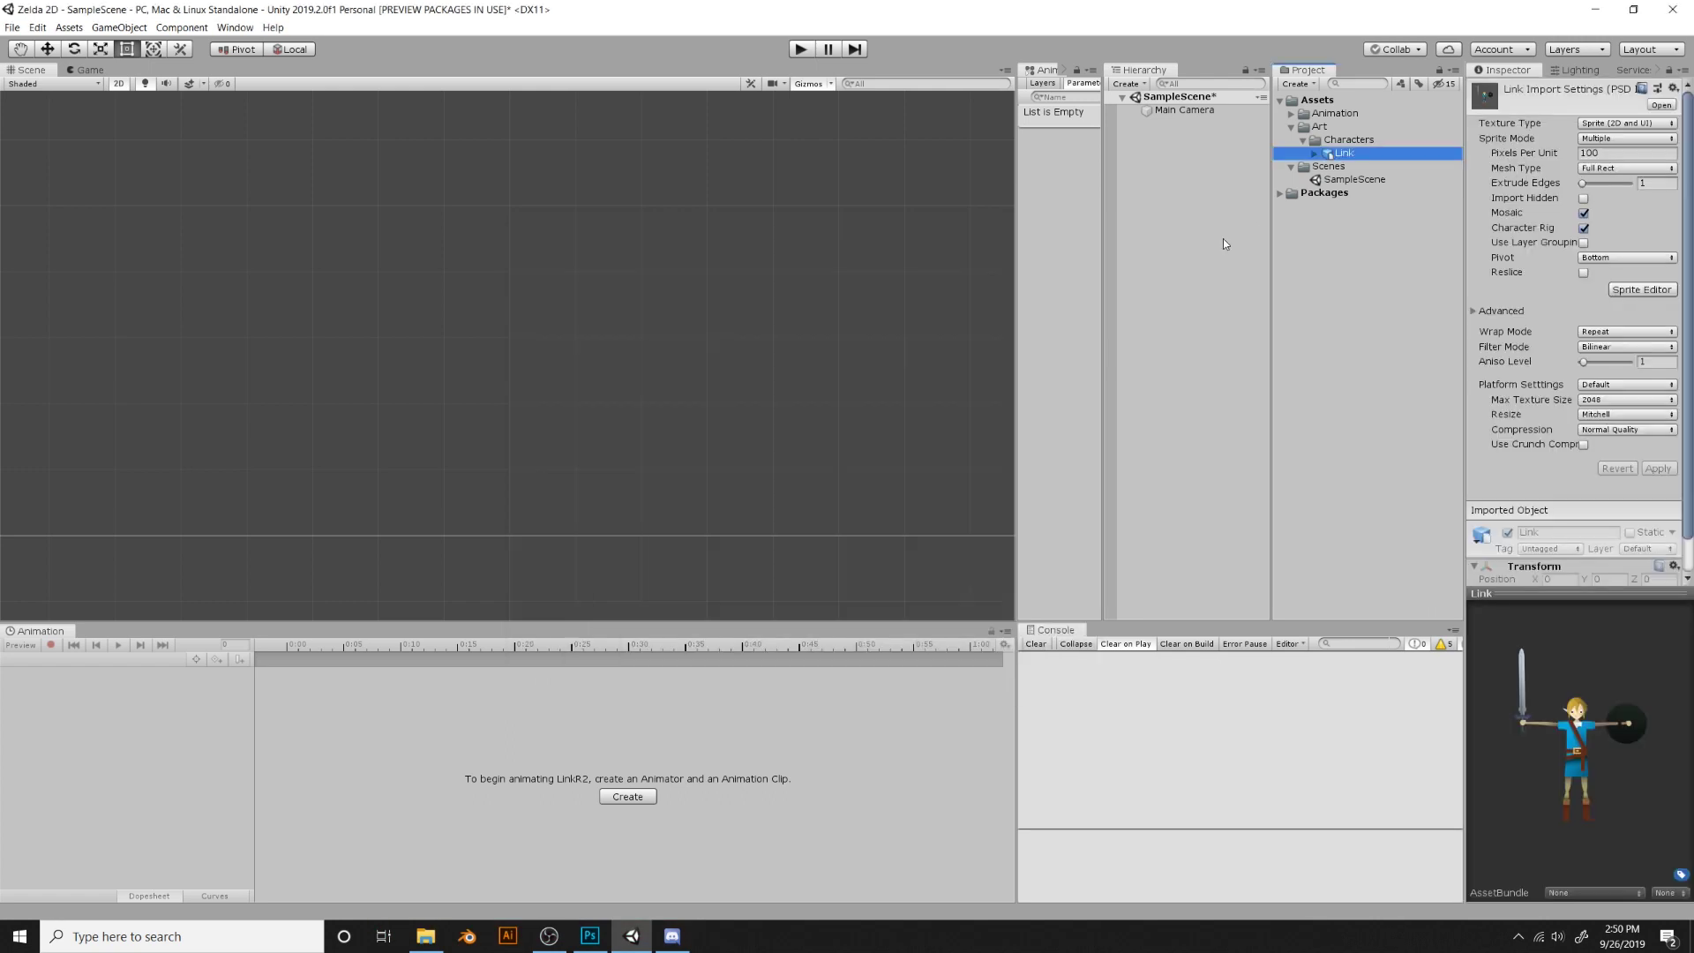
double_click(1330, 154)
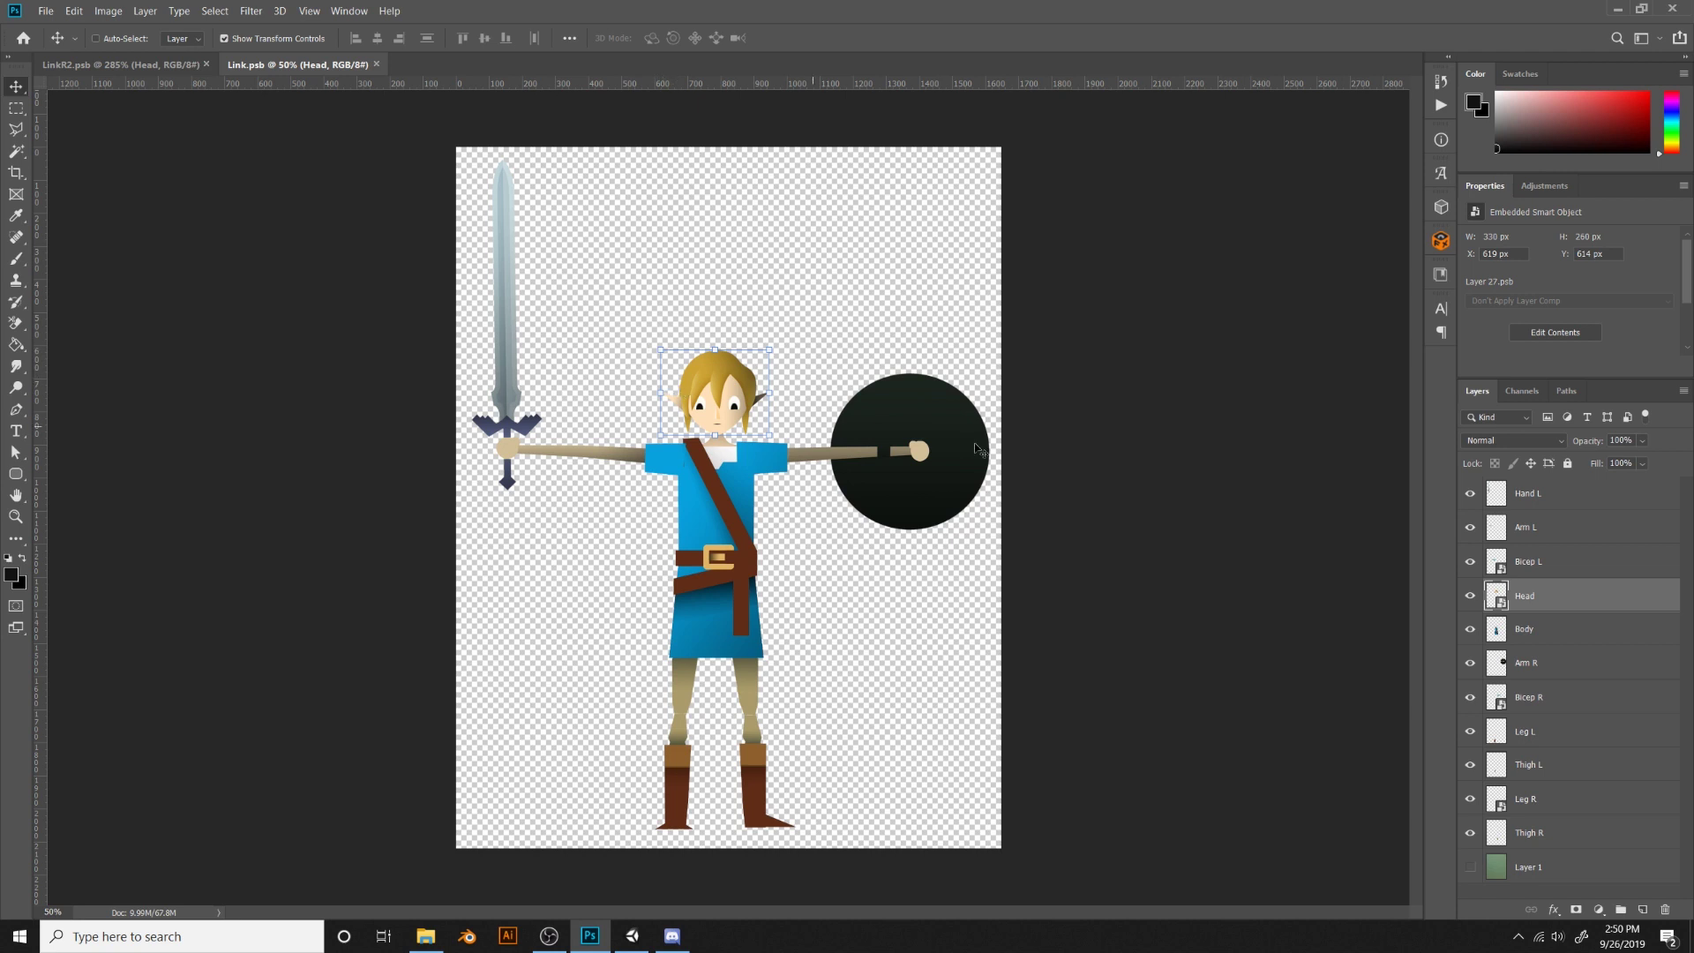
left_click(1549, 496)
left_click(1549, 534)
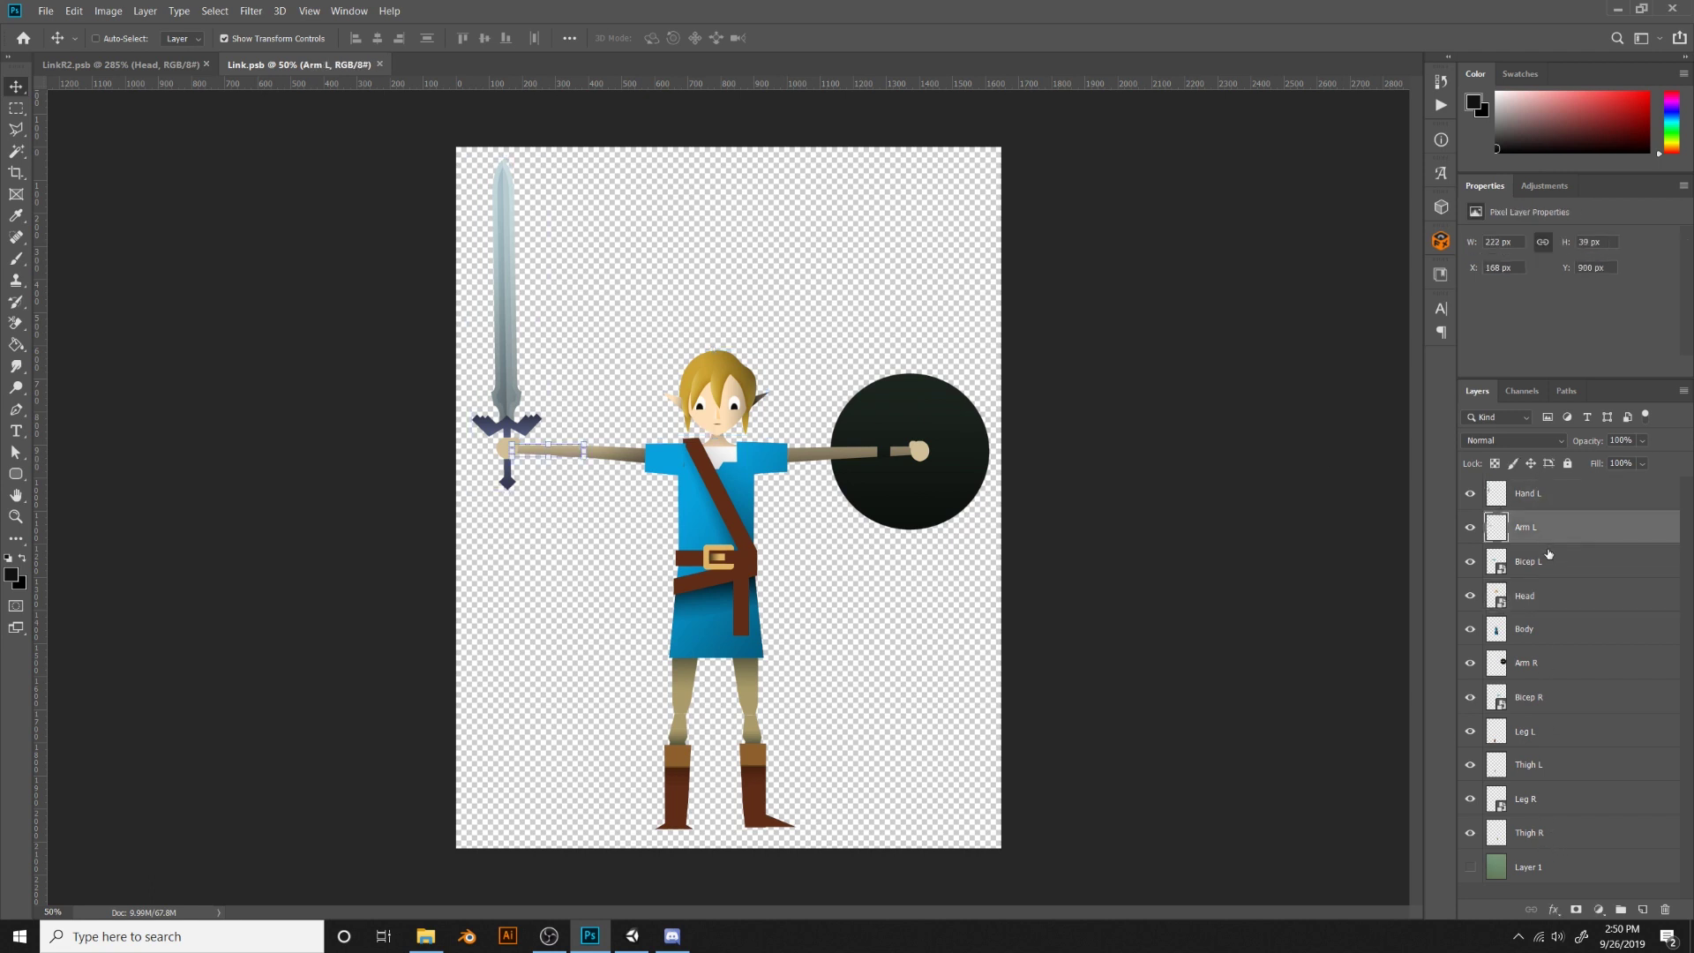
left_click(1549, 562)
left_click(1540, 600)
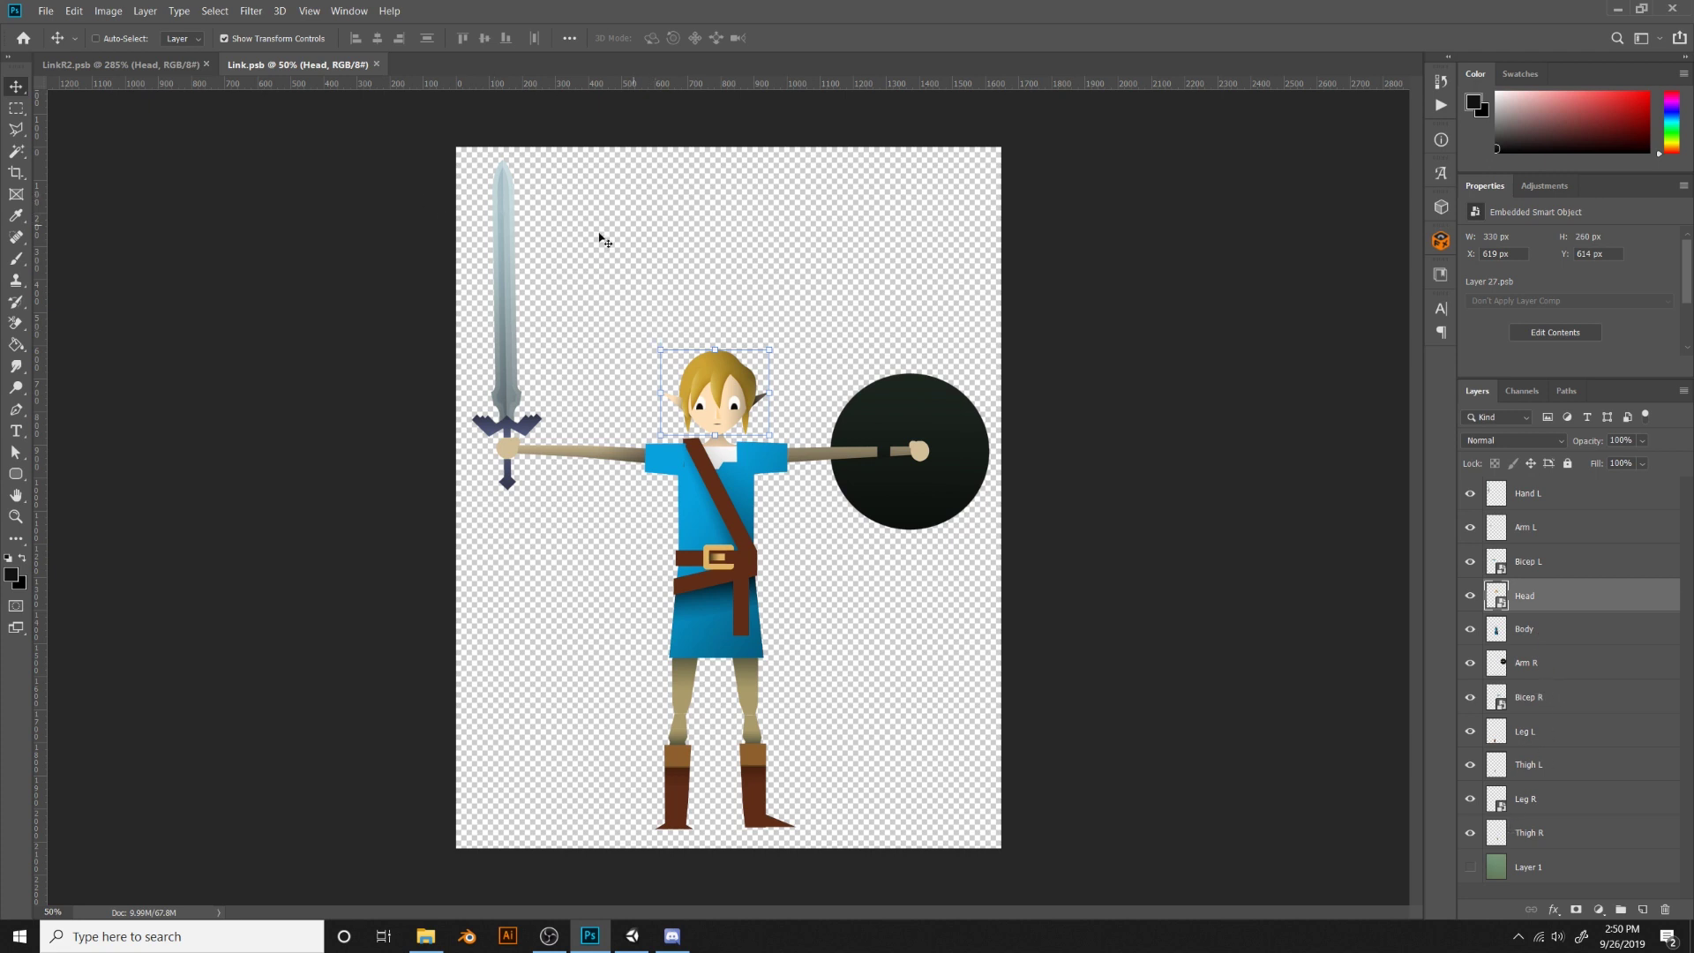
key("alt+Tab")
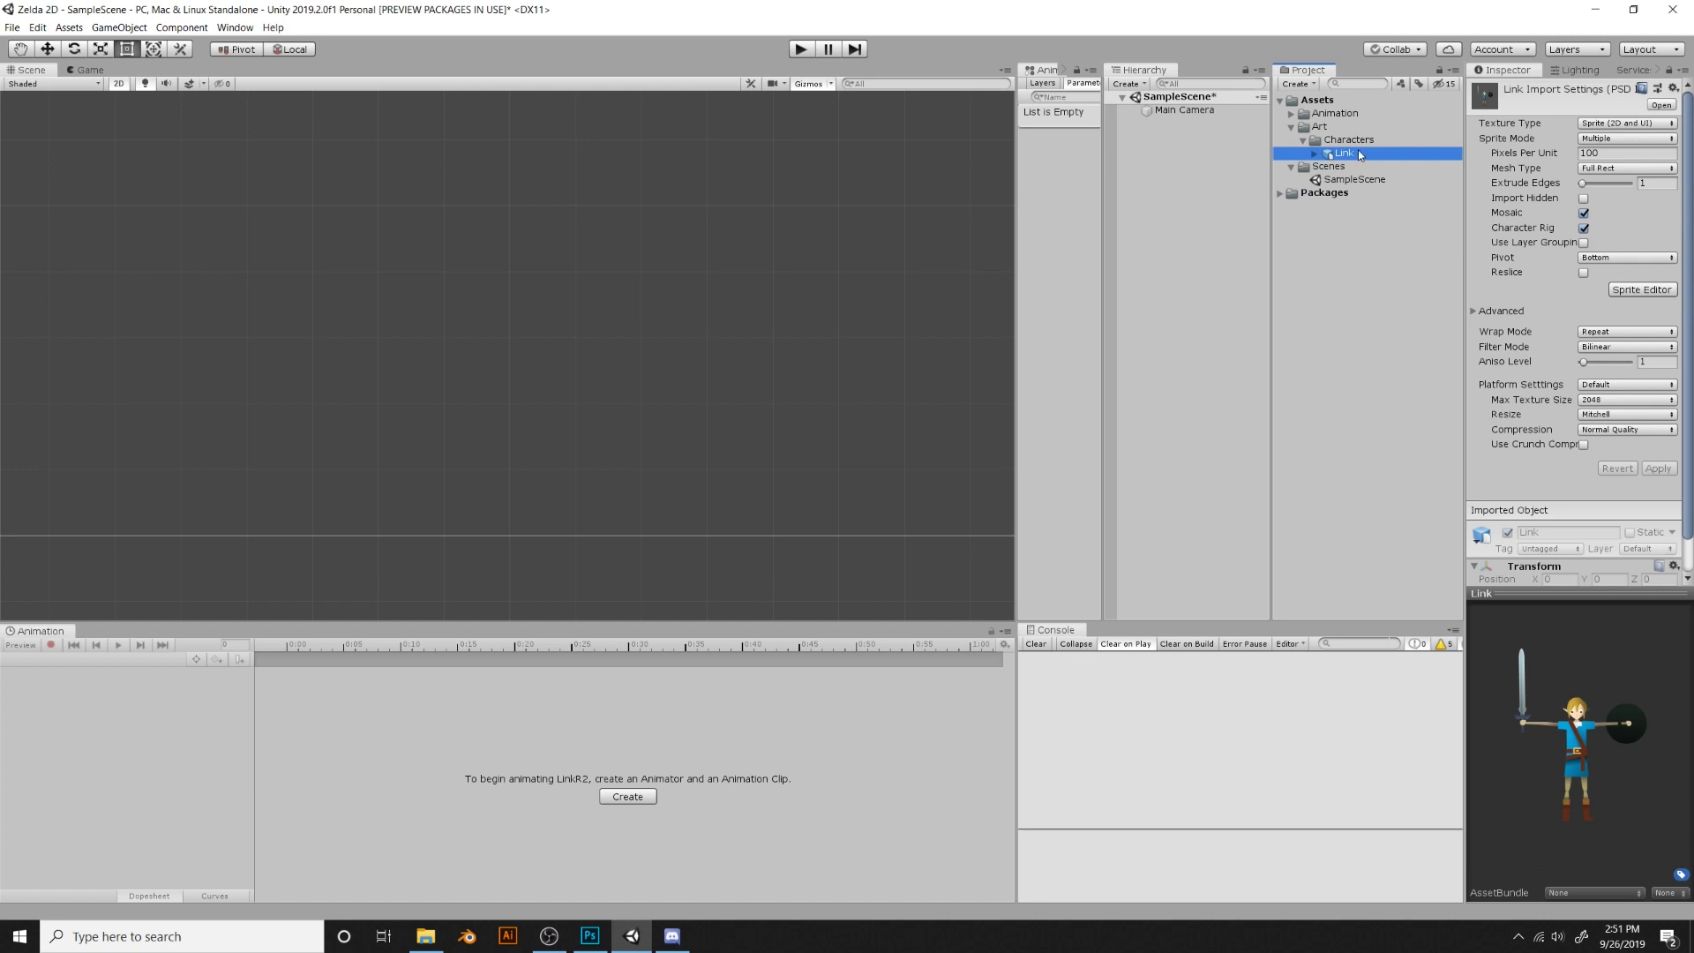
Drag Link into SampleScene and inspect each child body part from Arm L to Leg R
left_click_drag(1358, 152, 1211, 149)
middle_click_drag(722, 201, 789, 419)
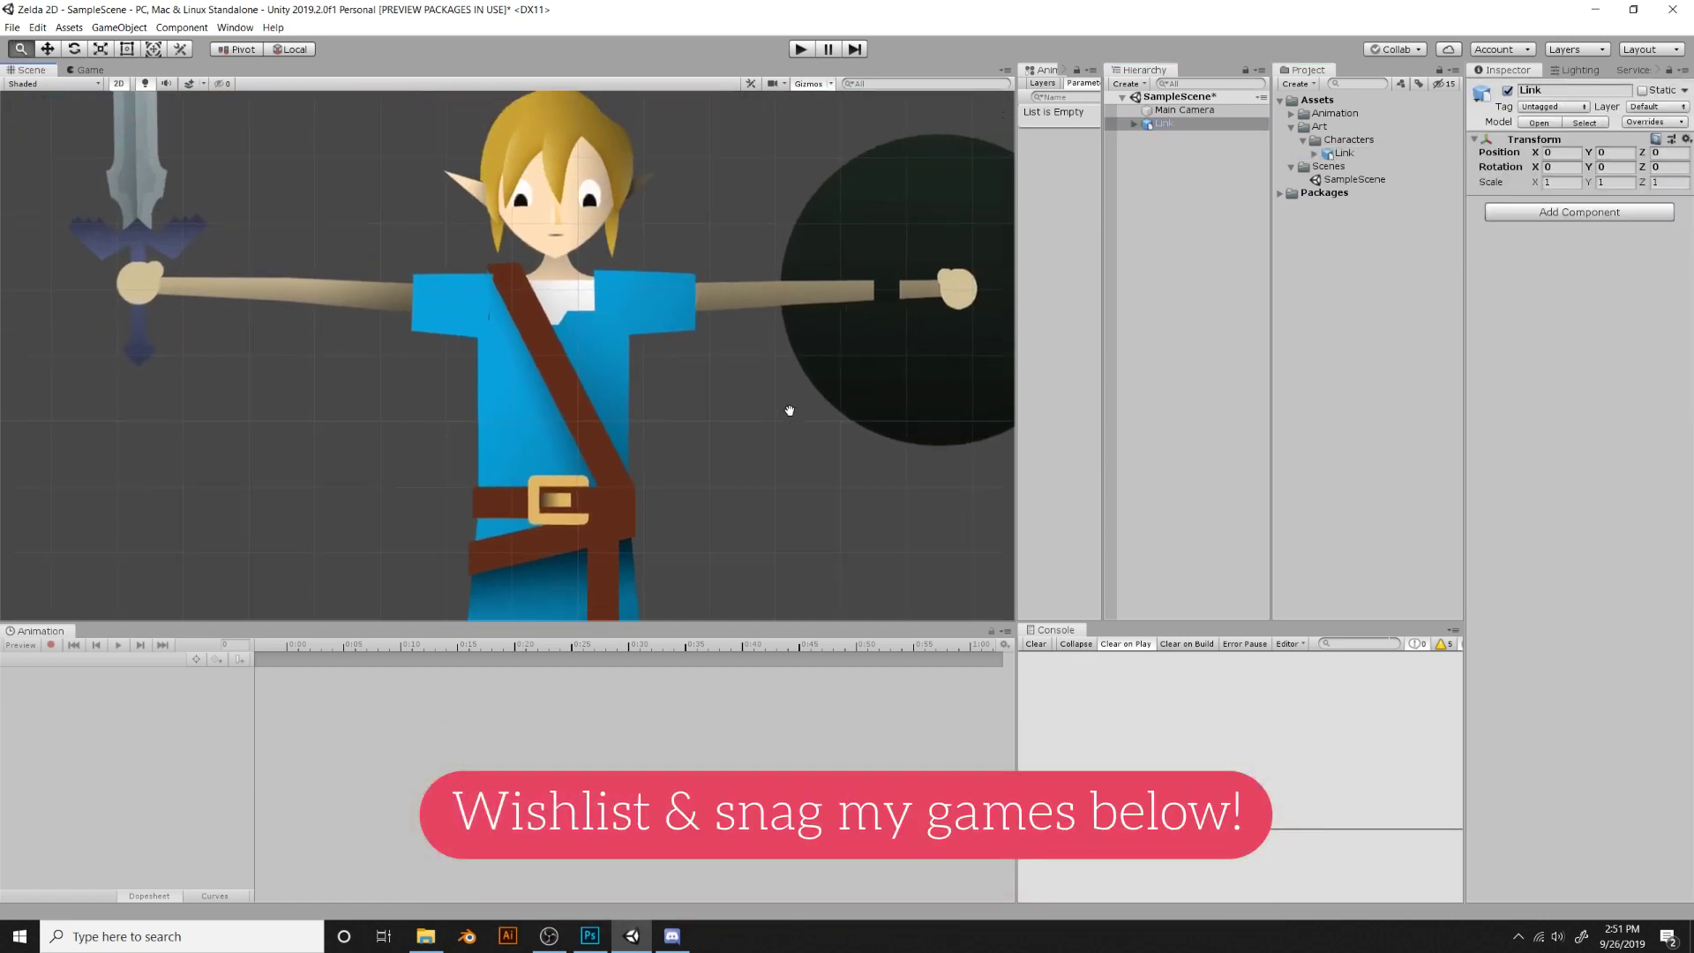
left_click(1135, 123)
left_click(1182, 138)
left_click(1183, 150)
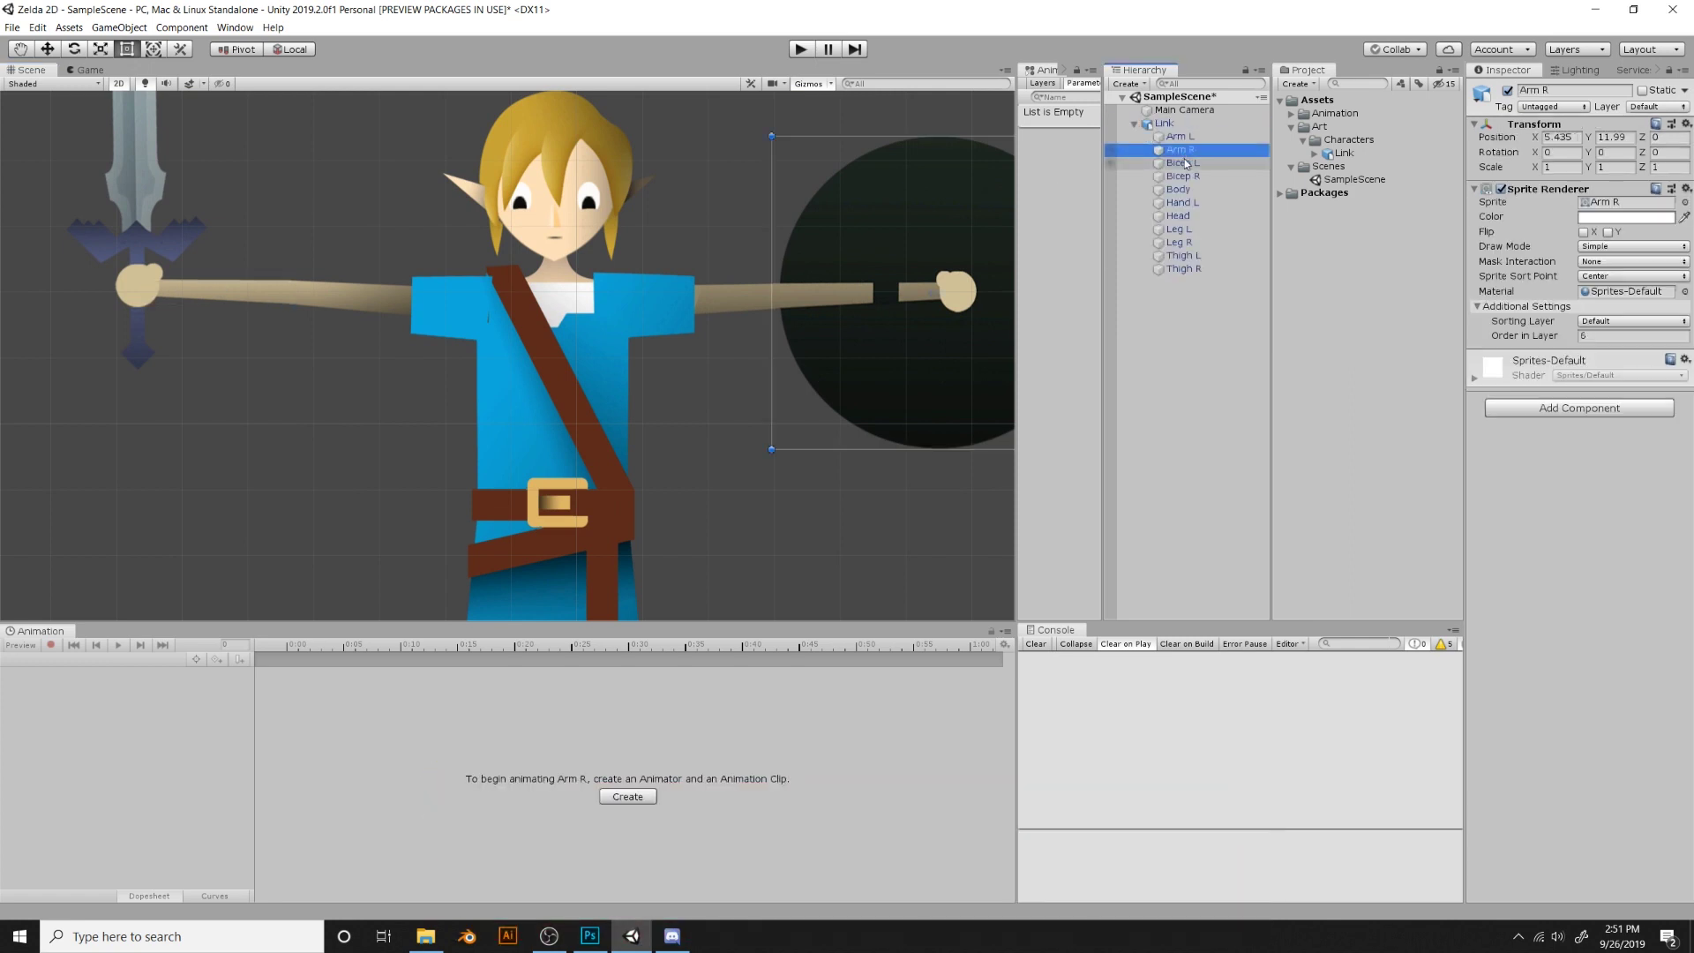
left_click(1184, 163)
left_click(1184, 177)
left_click(1185, 189)
left_click(1187, 203)
left_click(1189, 216)
left_click(1178, 229)
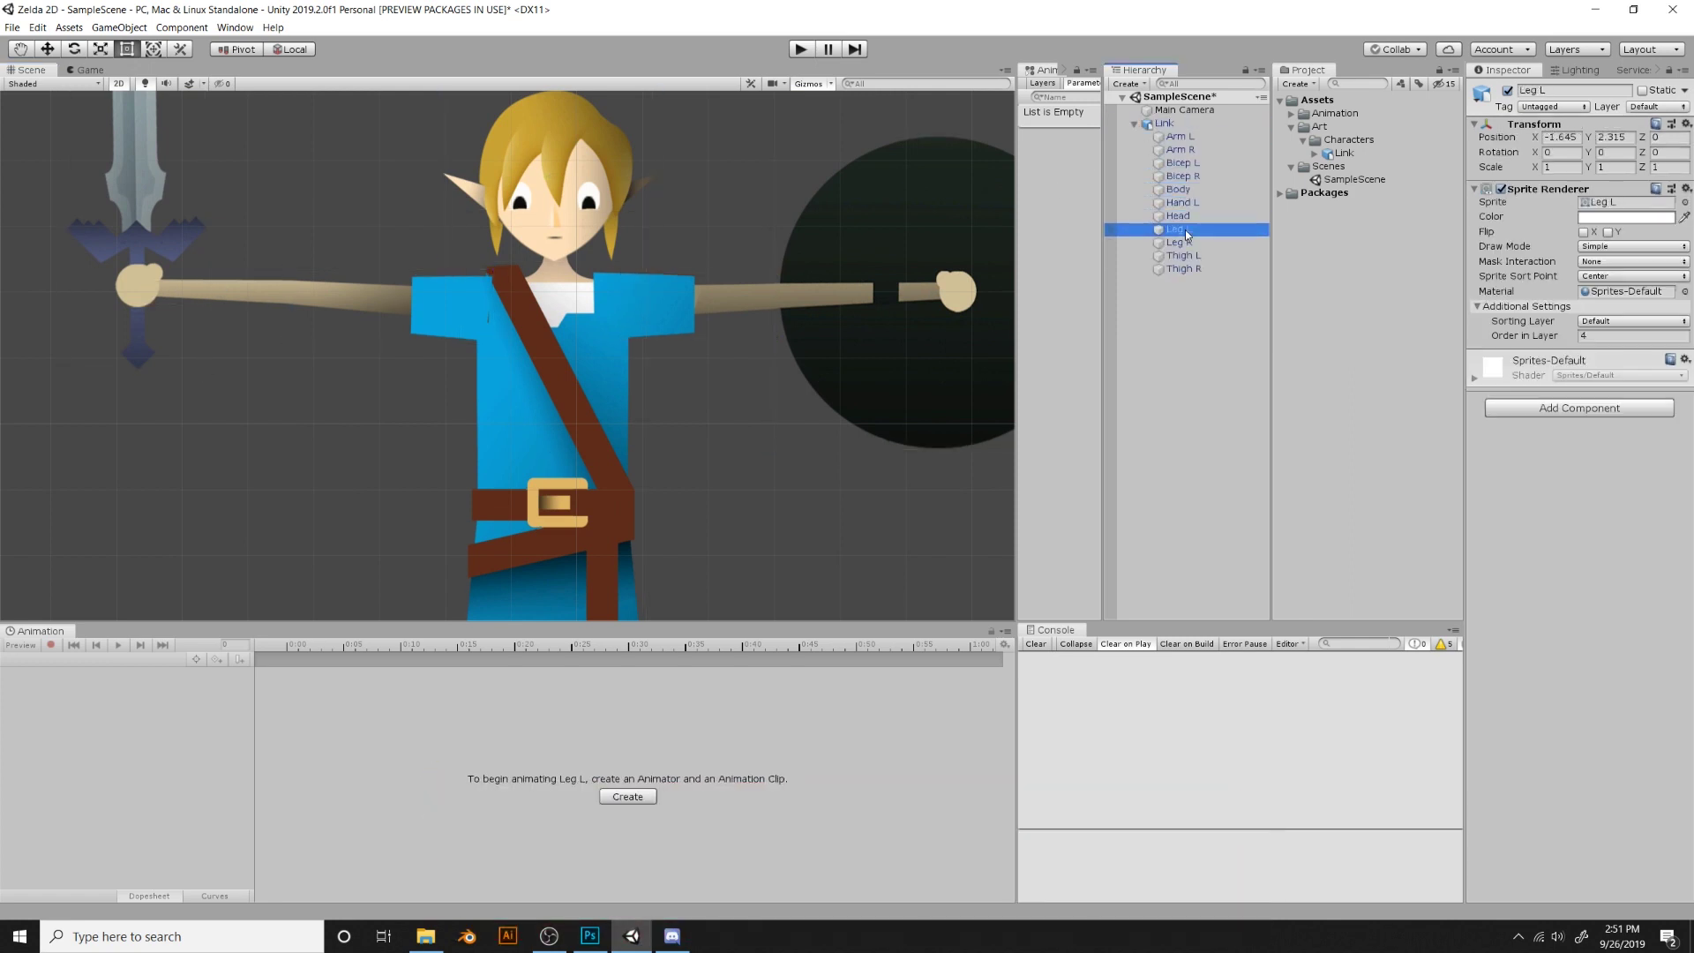
left_click(1179, 242)
Zoom out to show Link's feet and the camera, then select the Link parent and asset
middle_click_drag(747, 259, 834, 315)
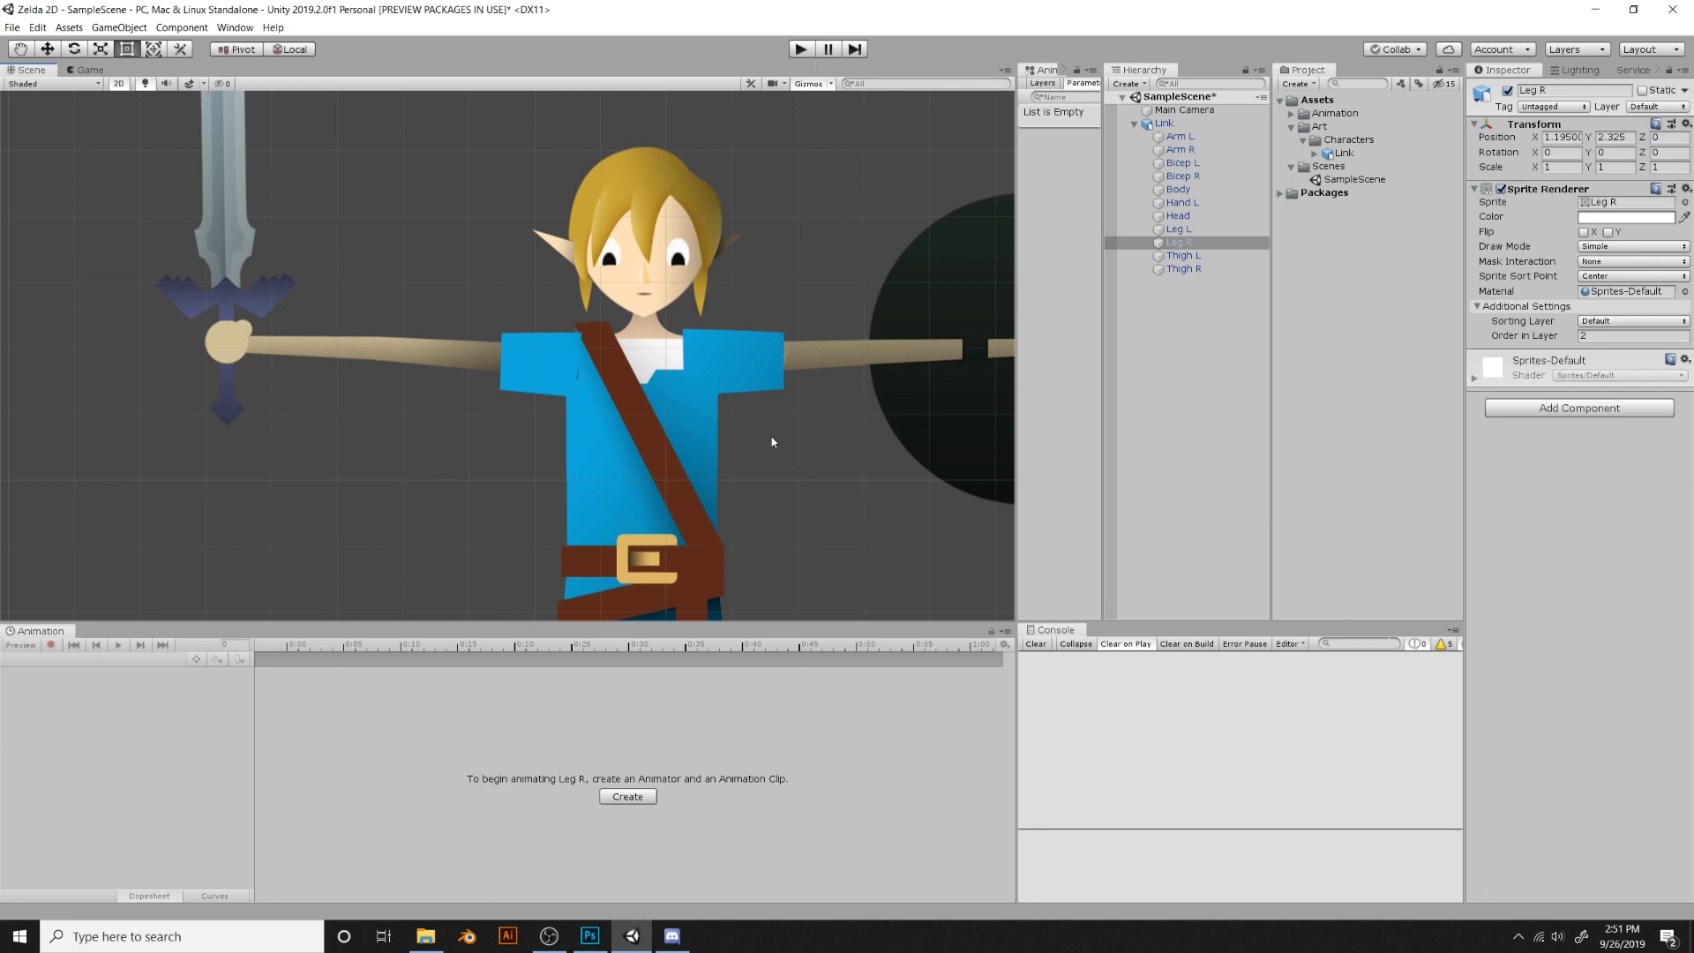
scroll(767, 424, "down", 5)
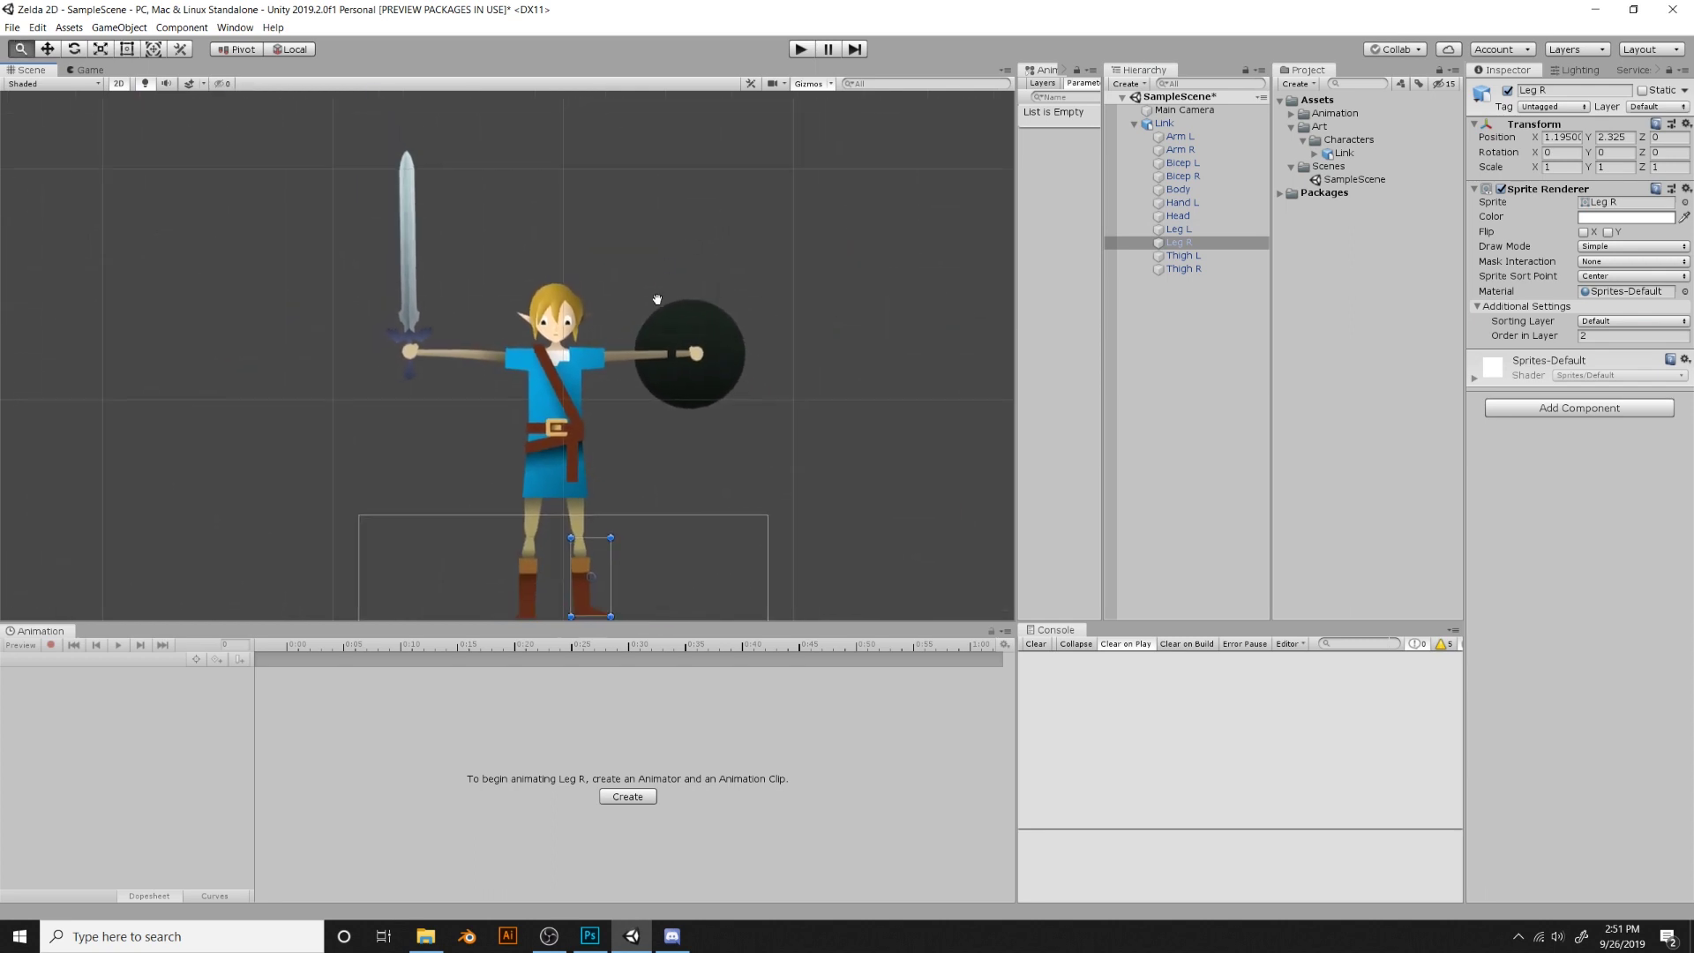
key("t")
mouse_move(646, 471)
middle_mouse_down()
mouse_move(646, 416)
mouse_move(630, 470)
middle_mouse_up()
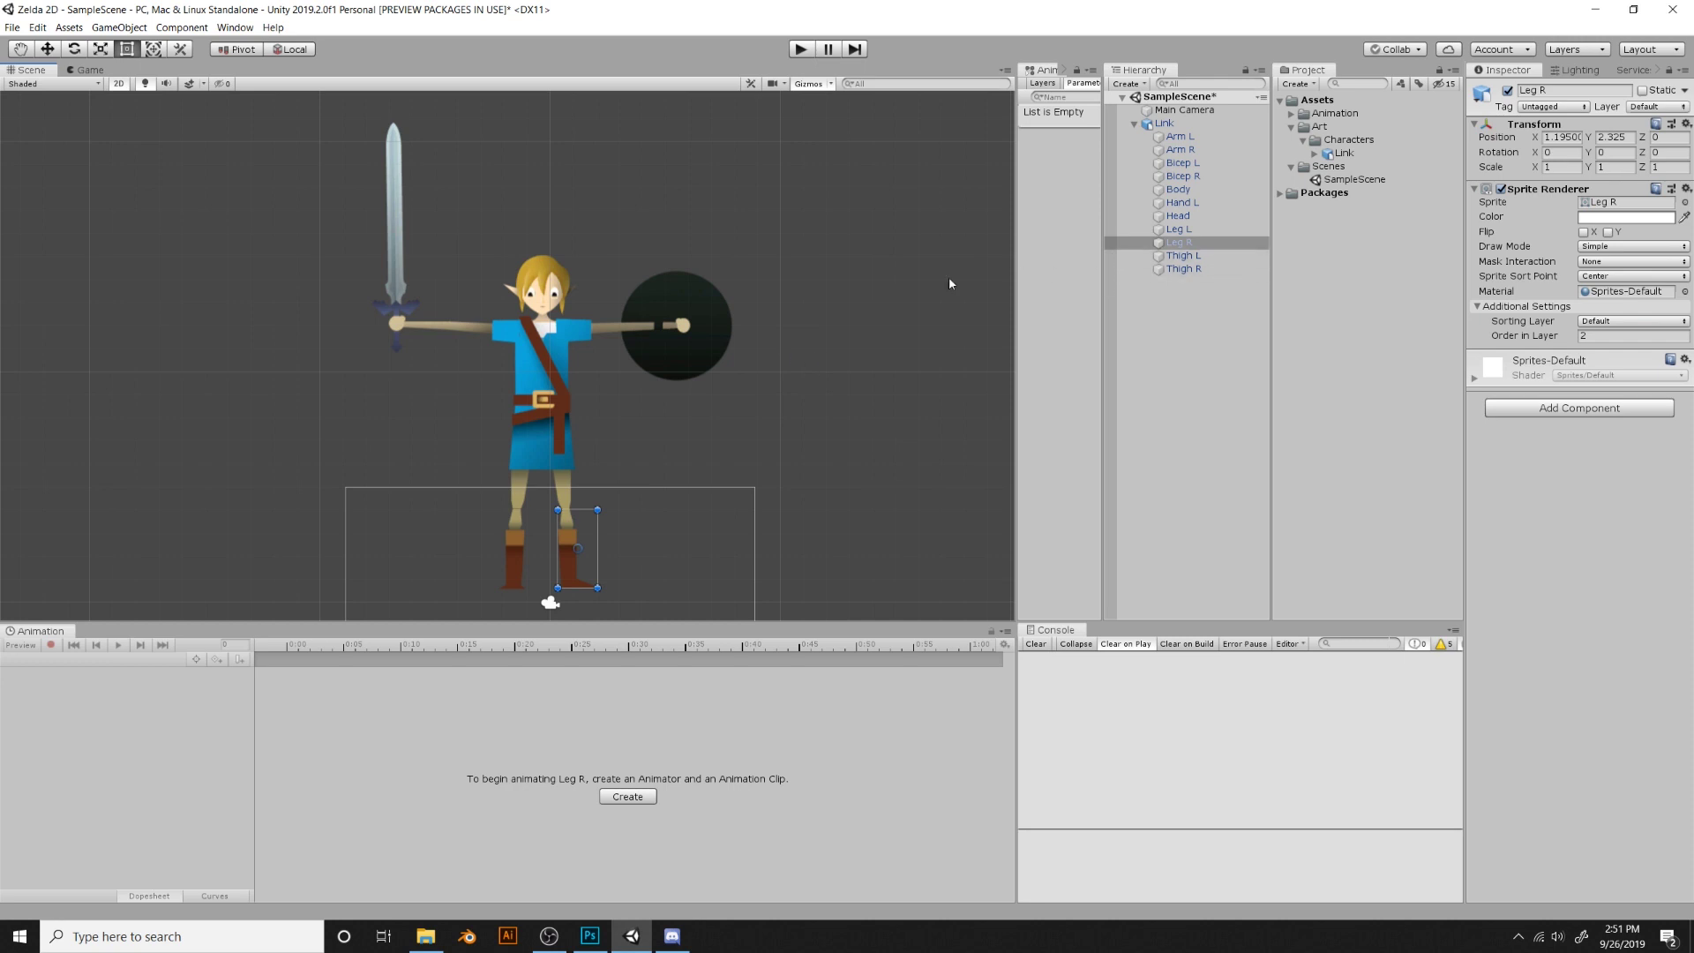
left_click(1226, 124)
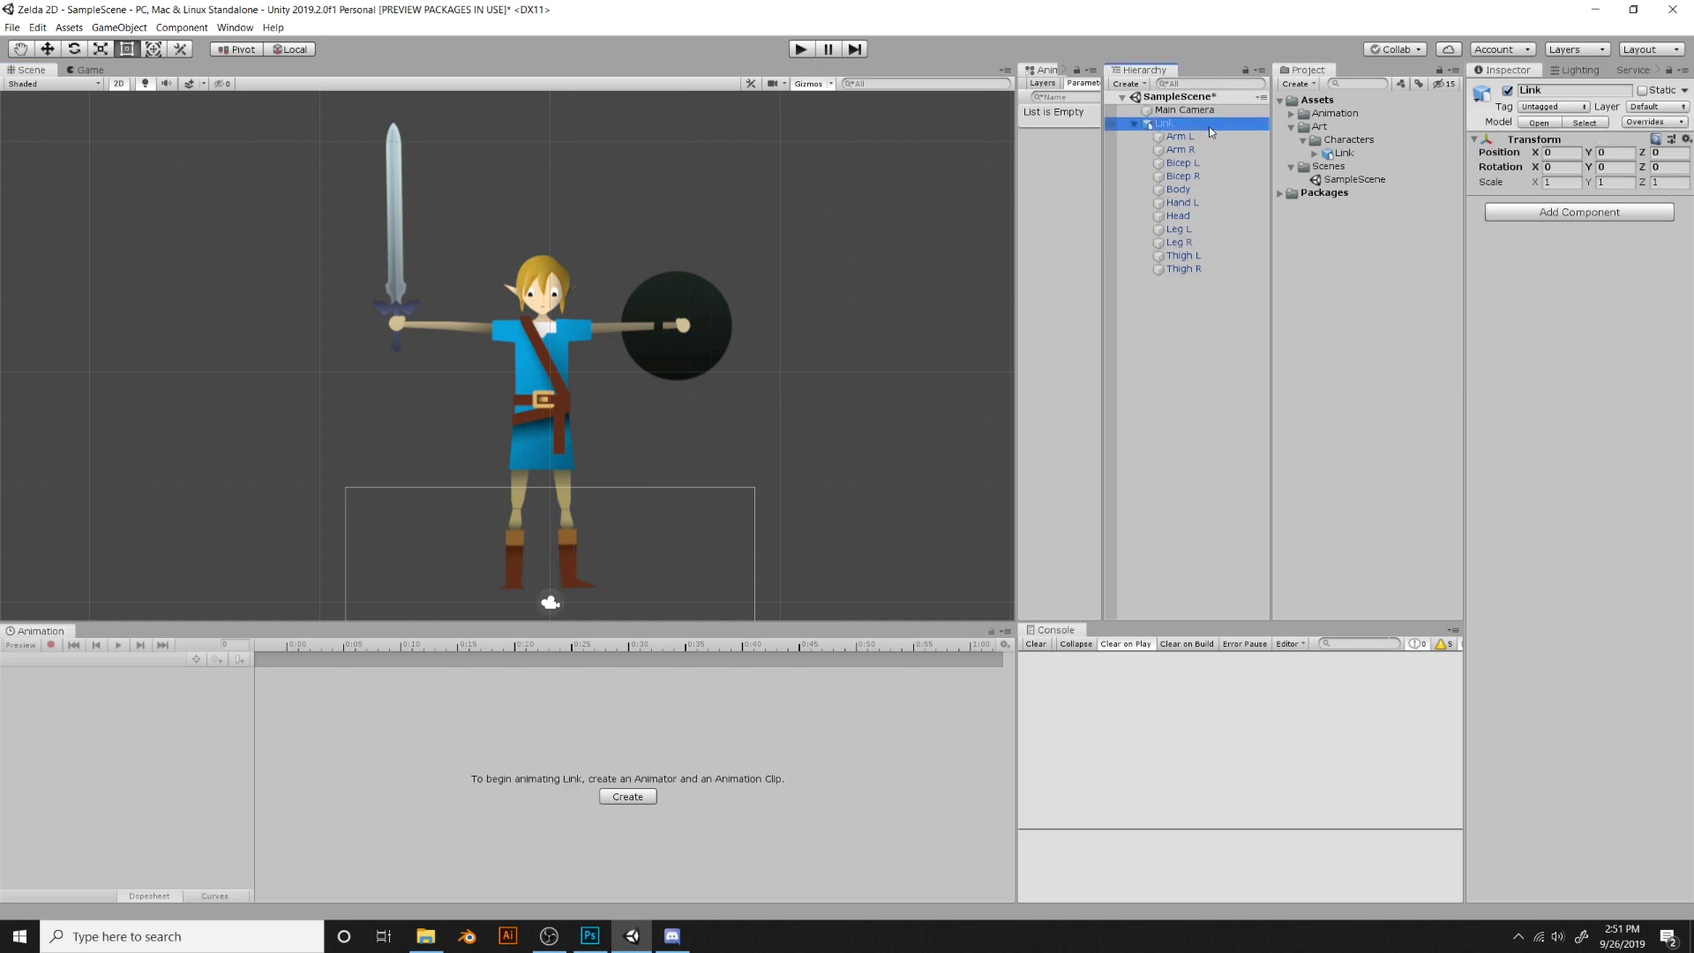
left_click(1343, 153)
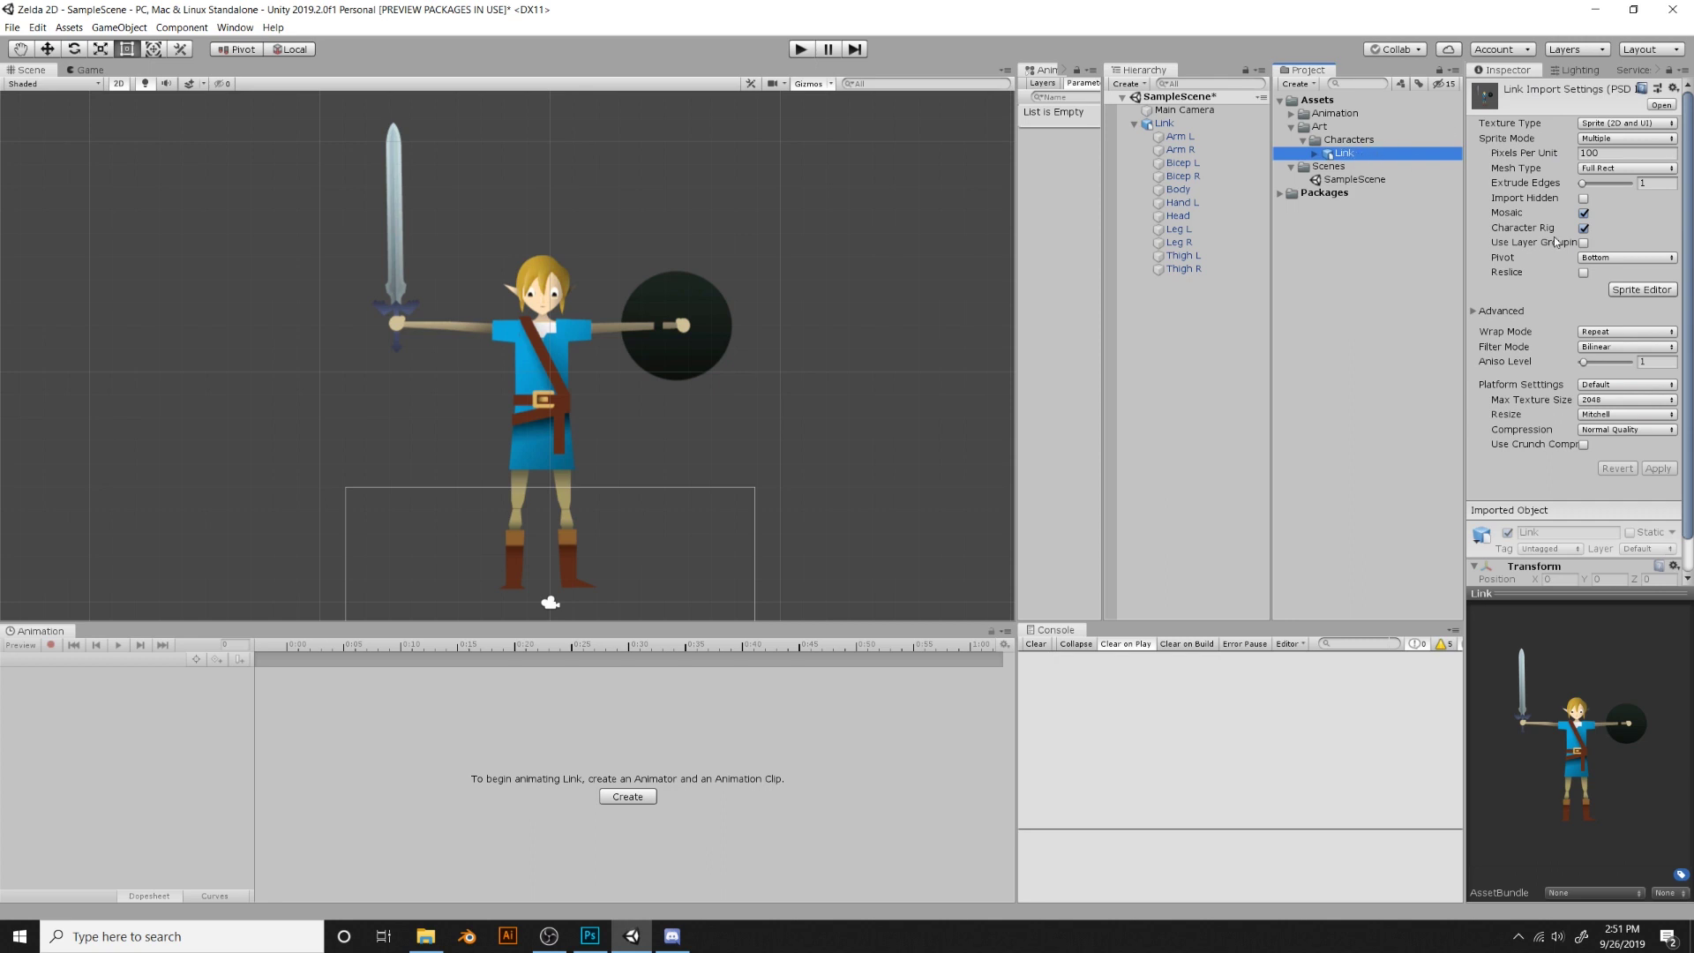
Keep Full Rect mesh type and open Link's Sprite Editor in Skinning Editor mode
left_click(1628, 169)
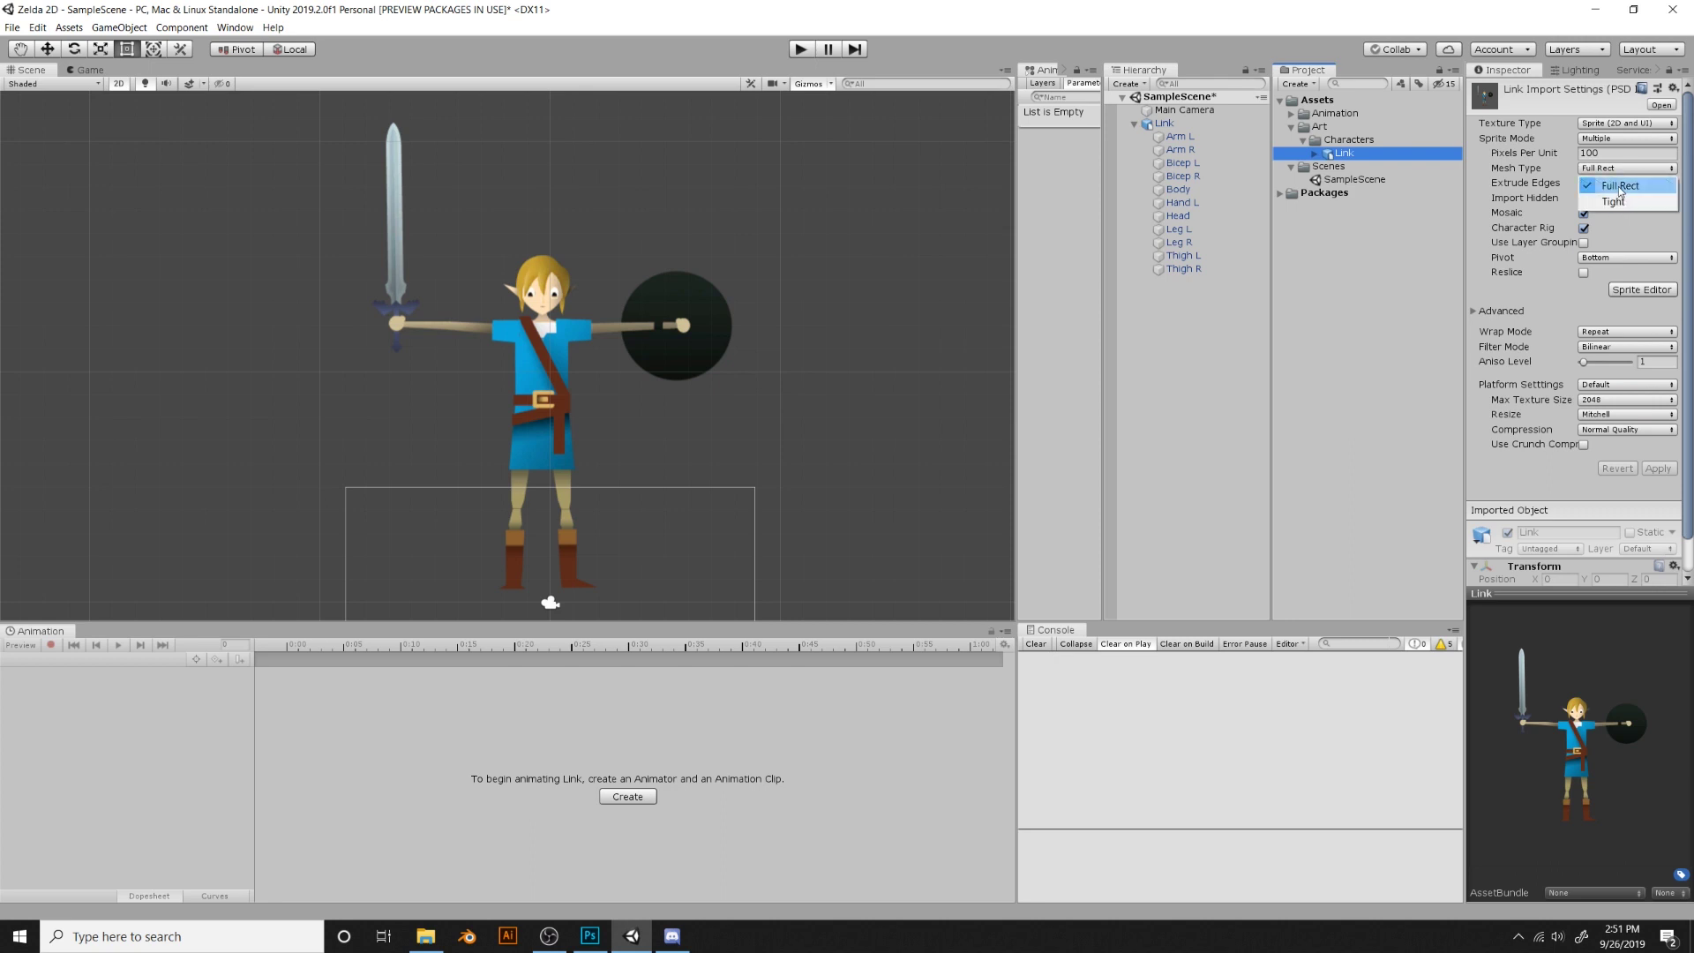
left_click(1621, 187)
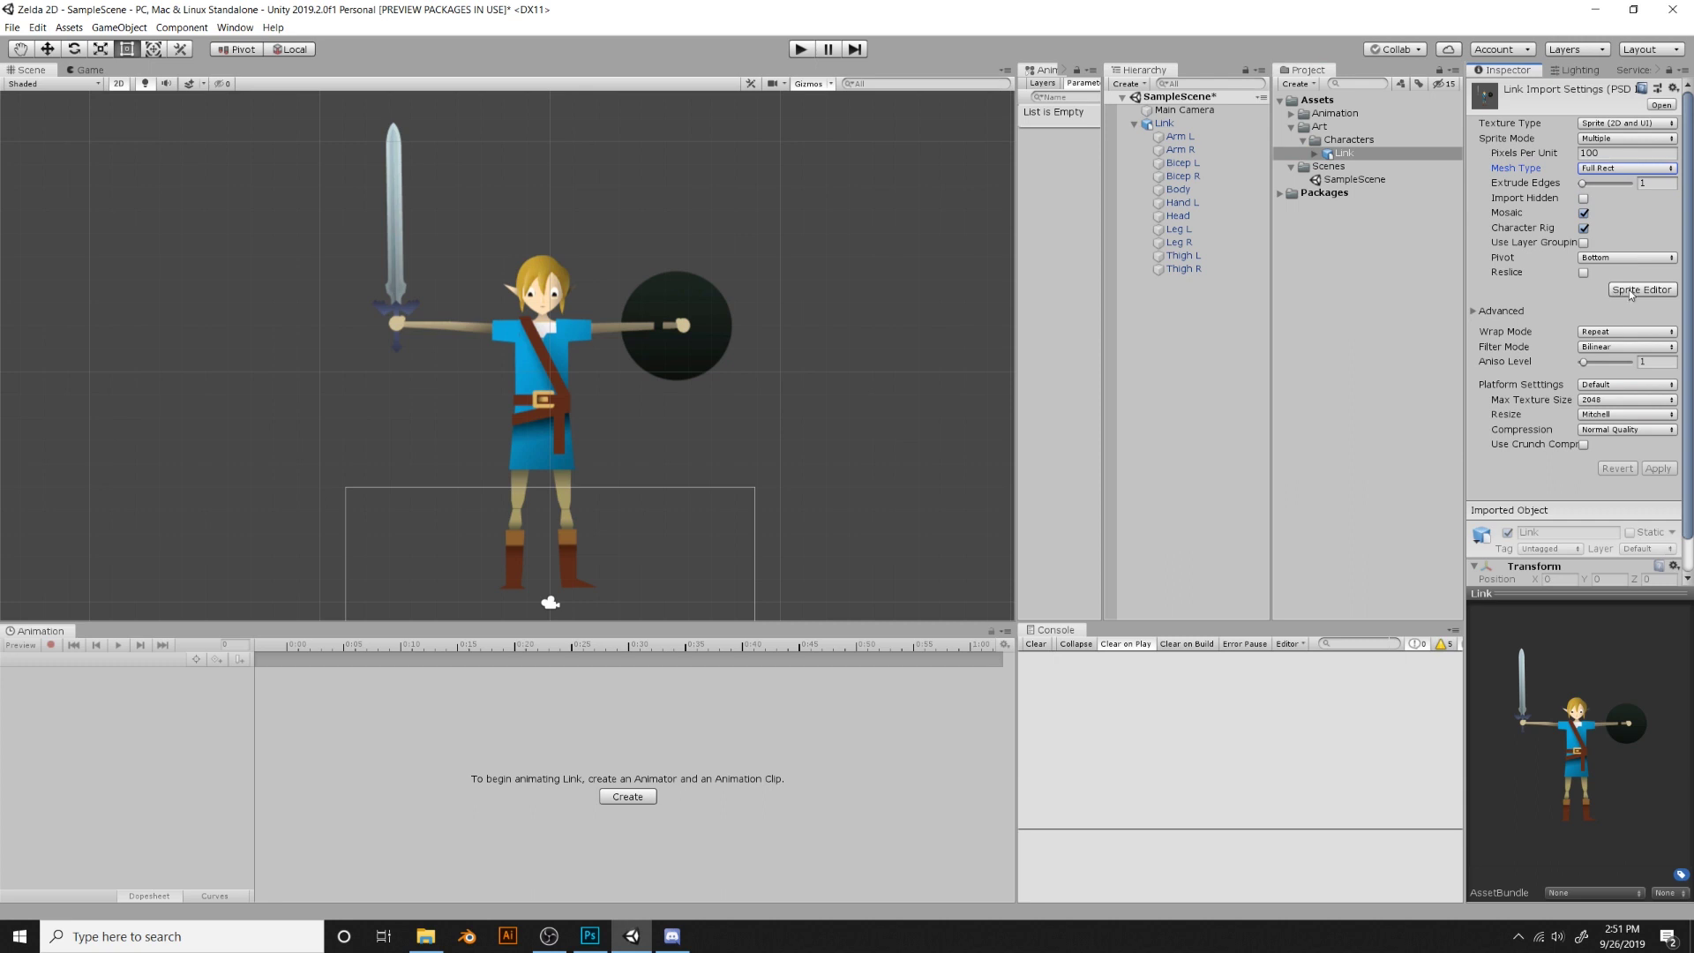
left_click(1632, 292)
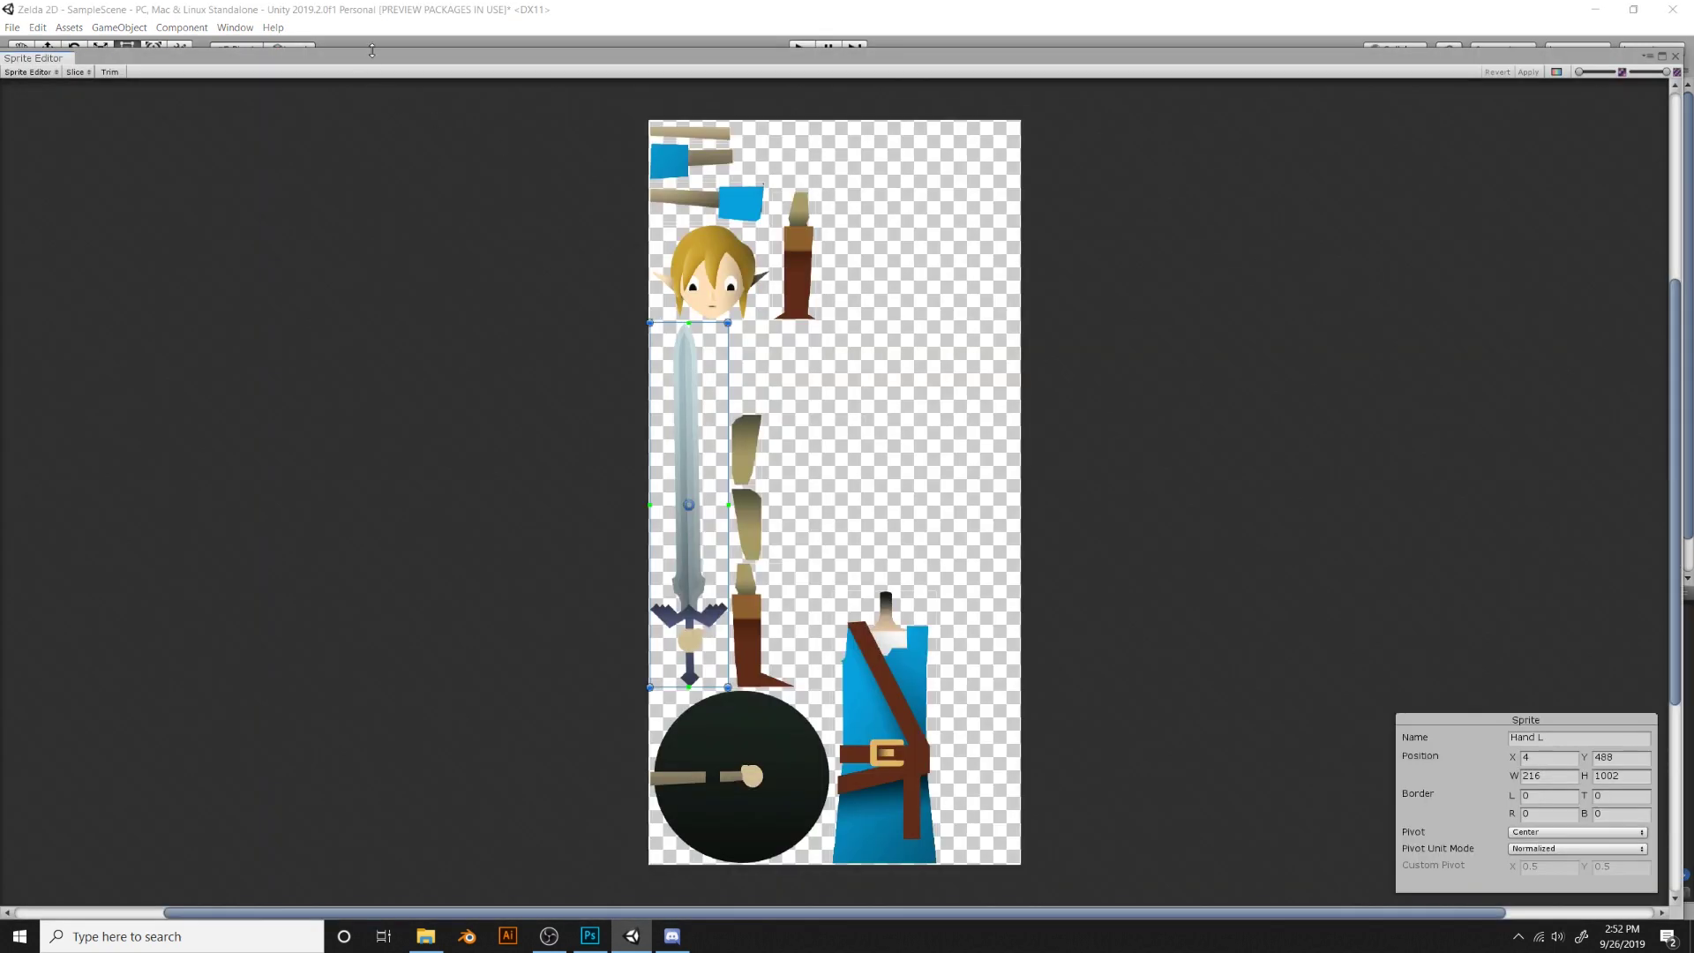
left_click_drag(373, 56, 376, 35)
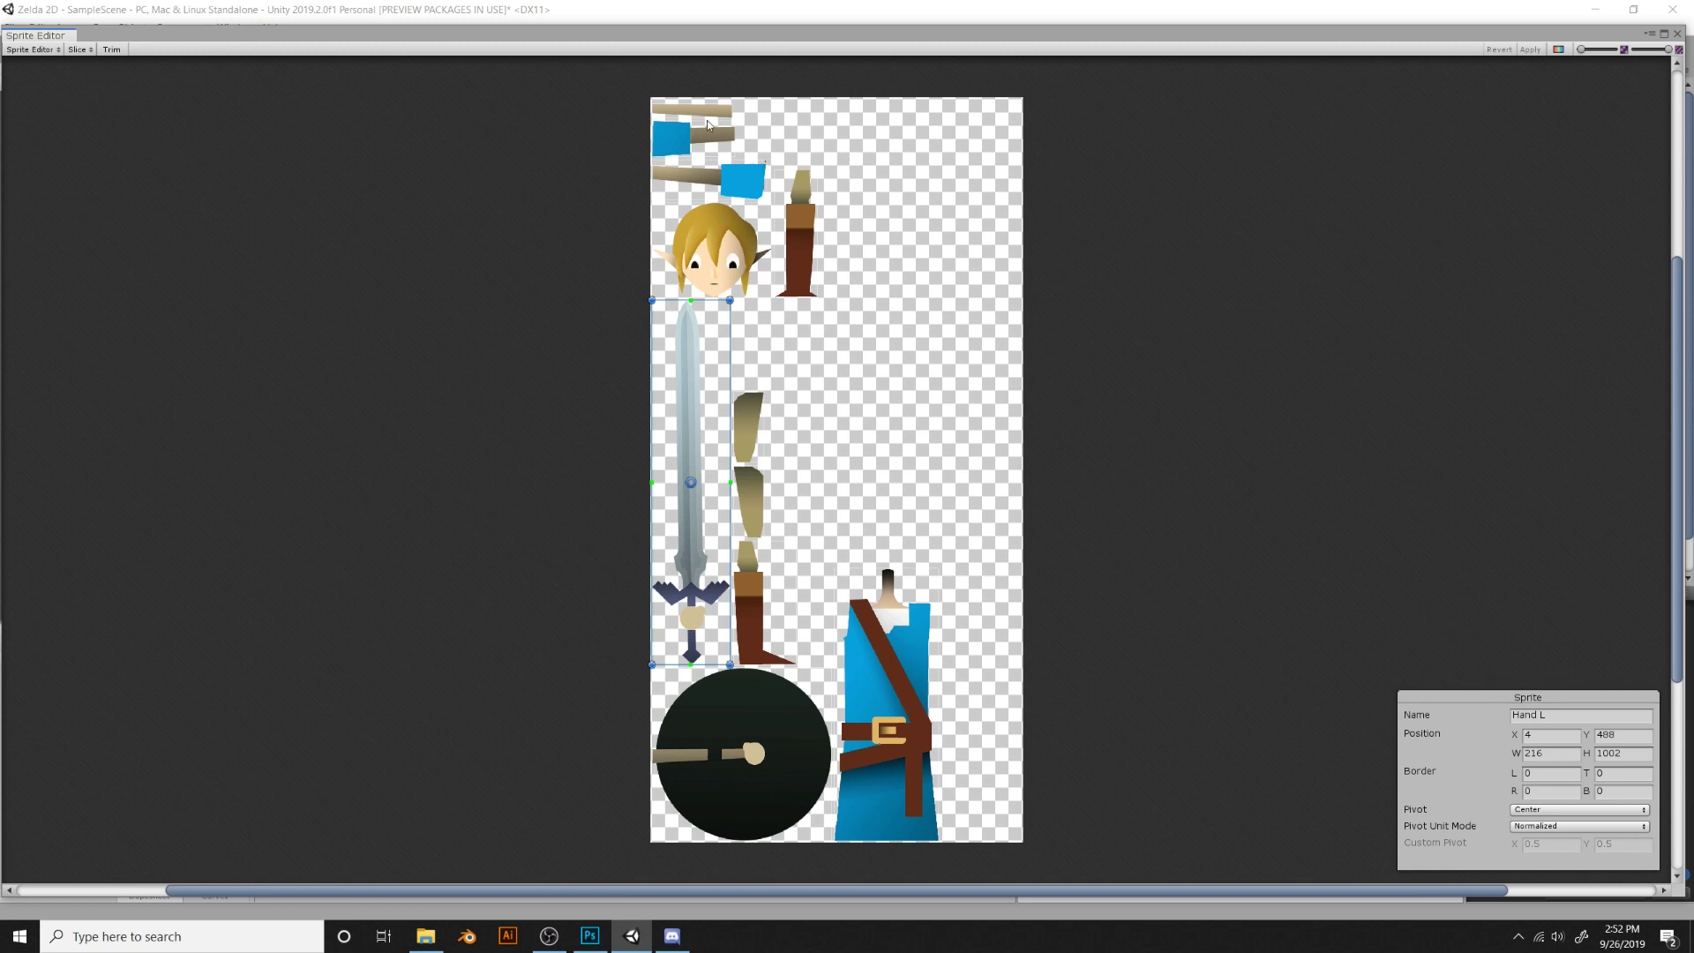
left_click(42, 50)
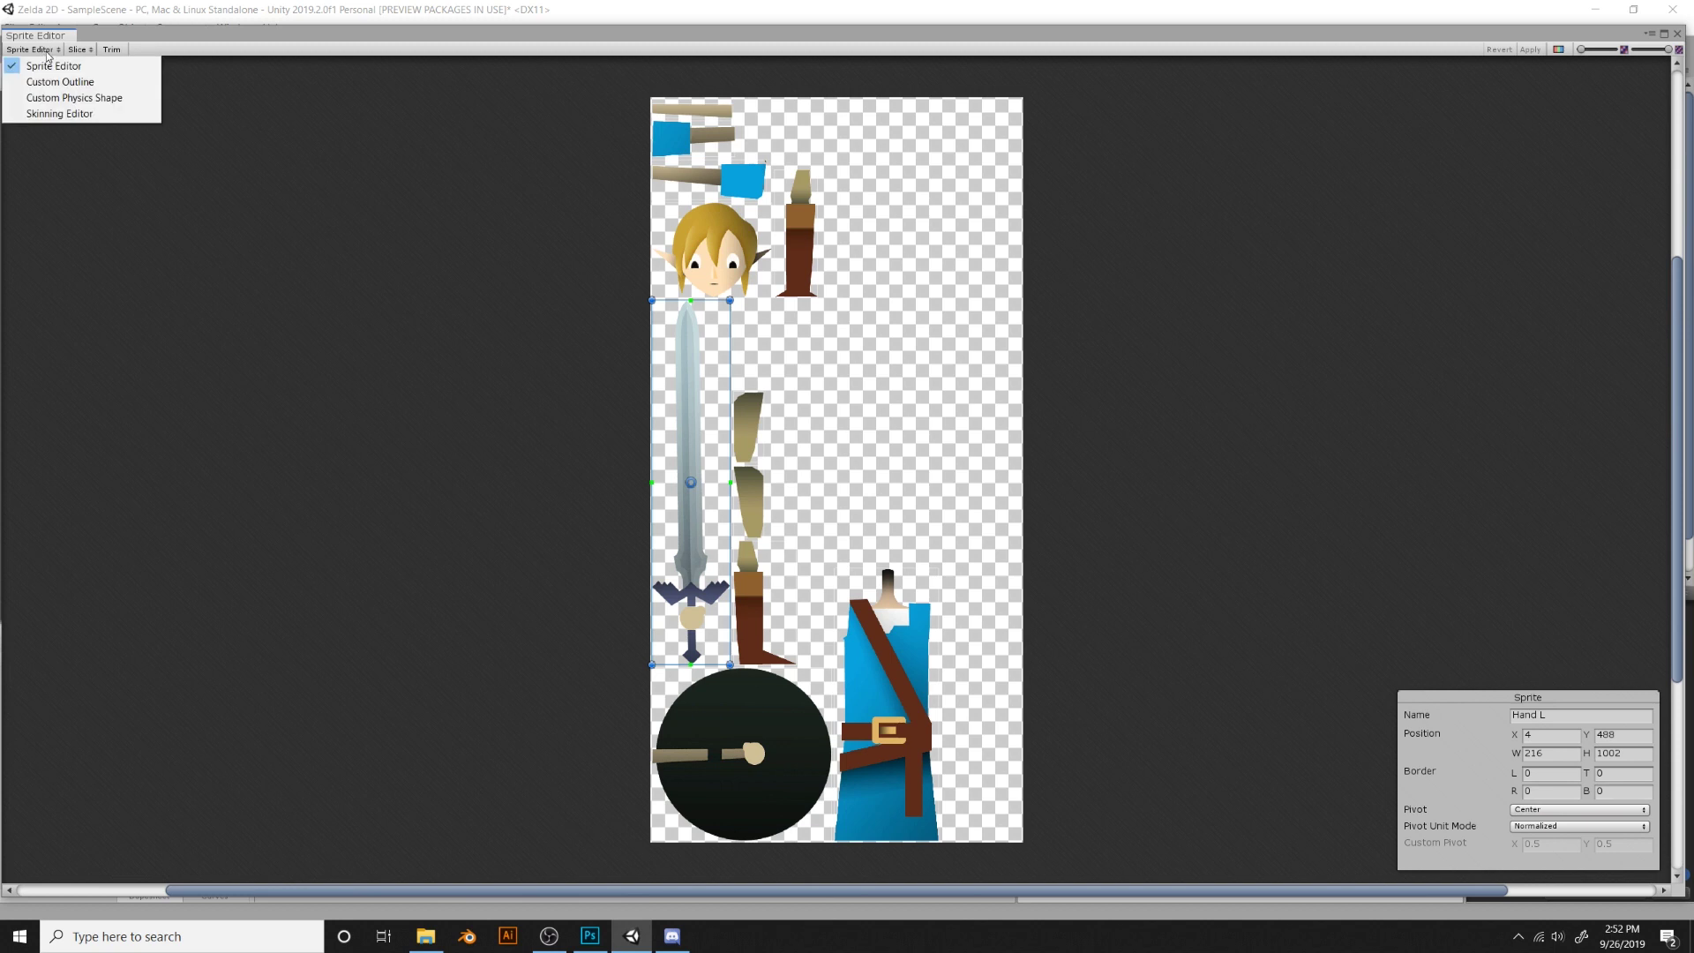
left_click(77, 116)
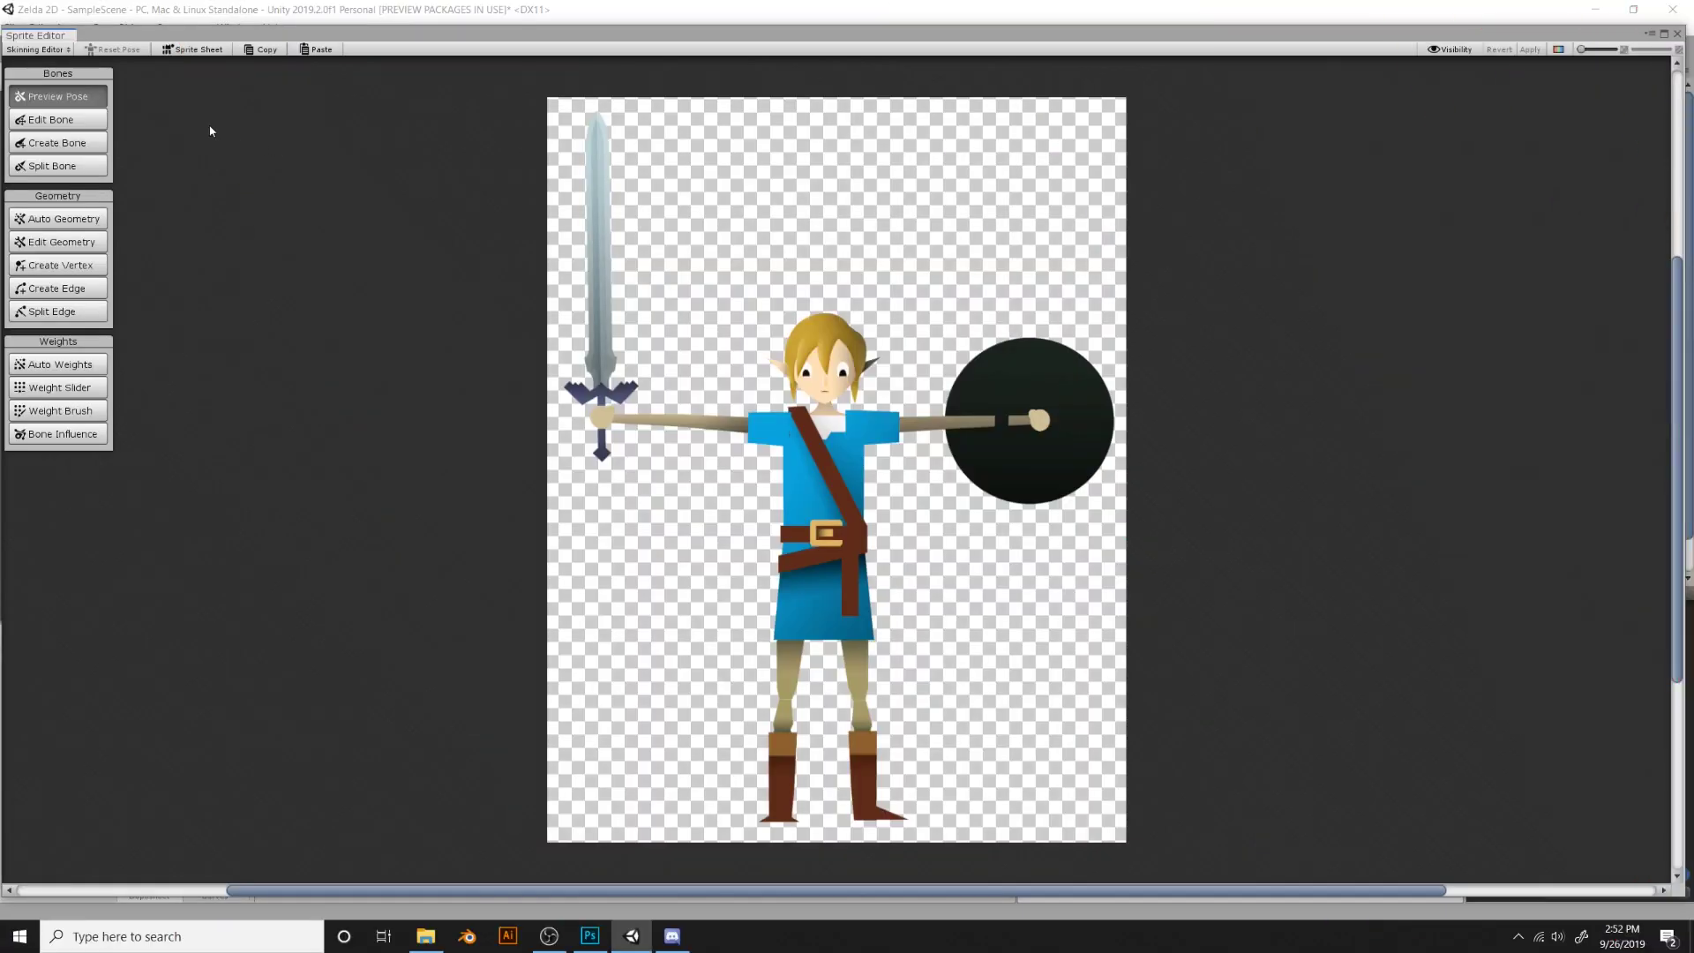
Create the spine bone chain from Link's waist through the chest to the neck
left_click(65, 145)
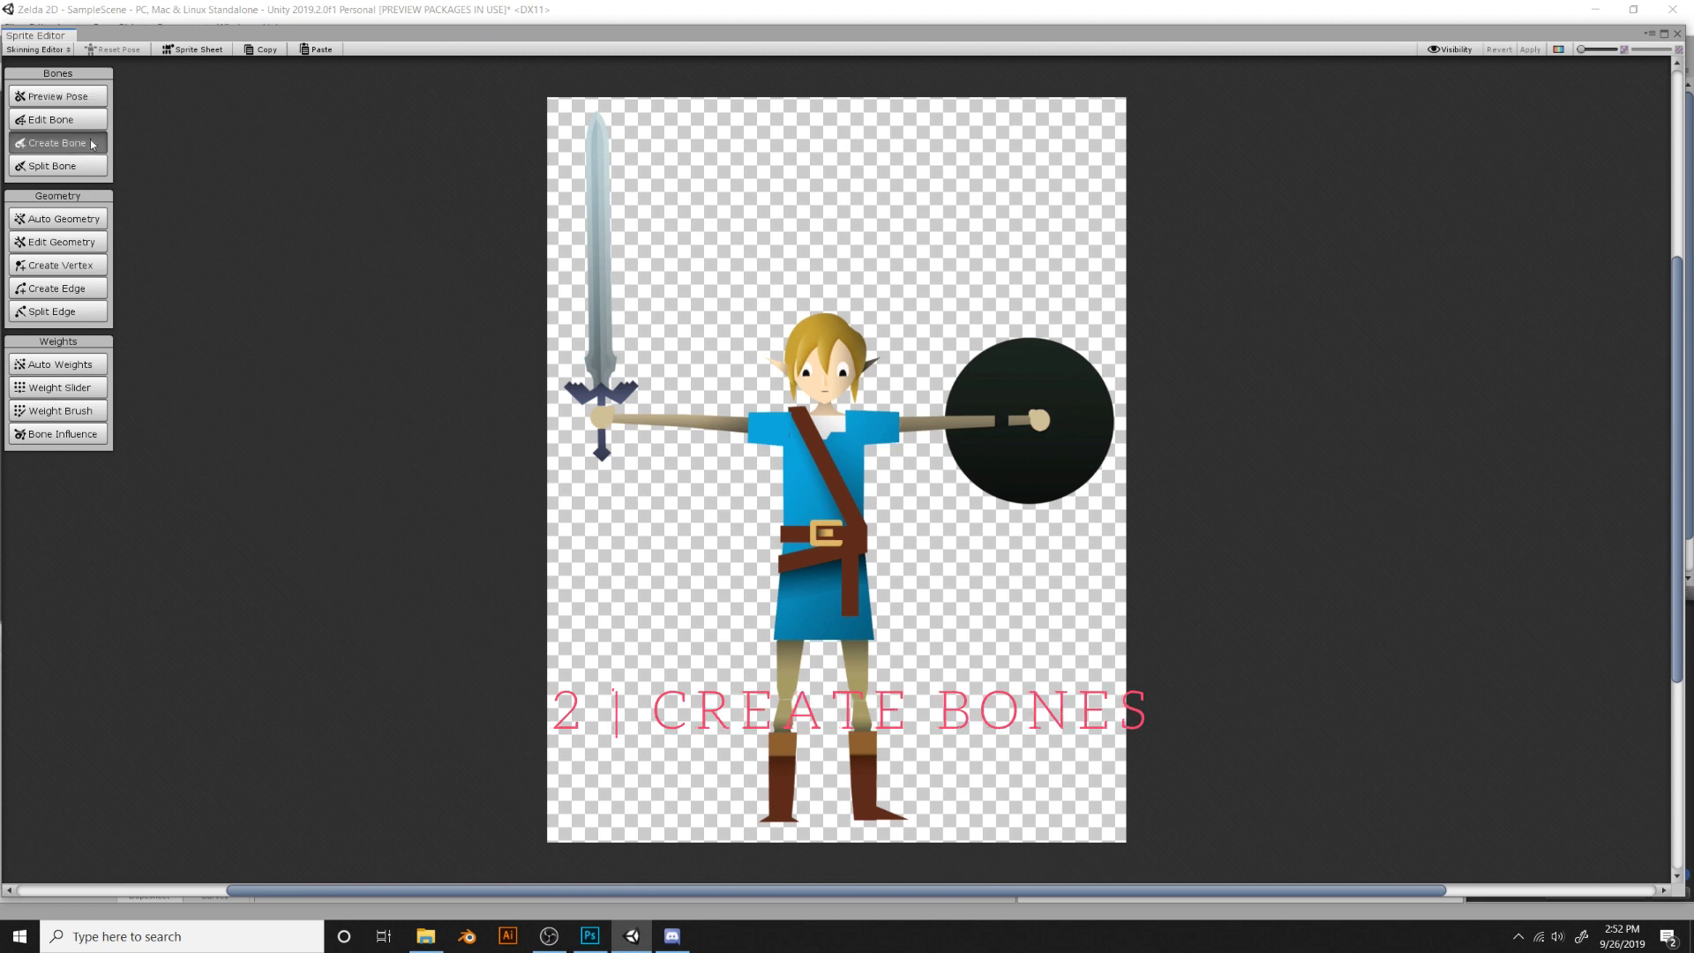
left_click(823, 588)
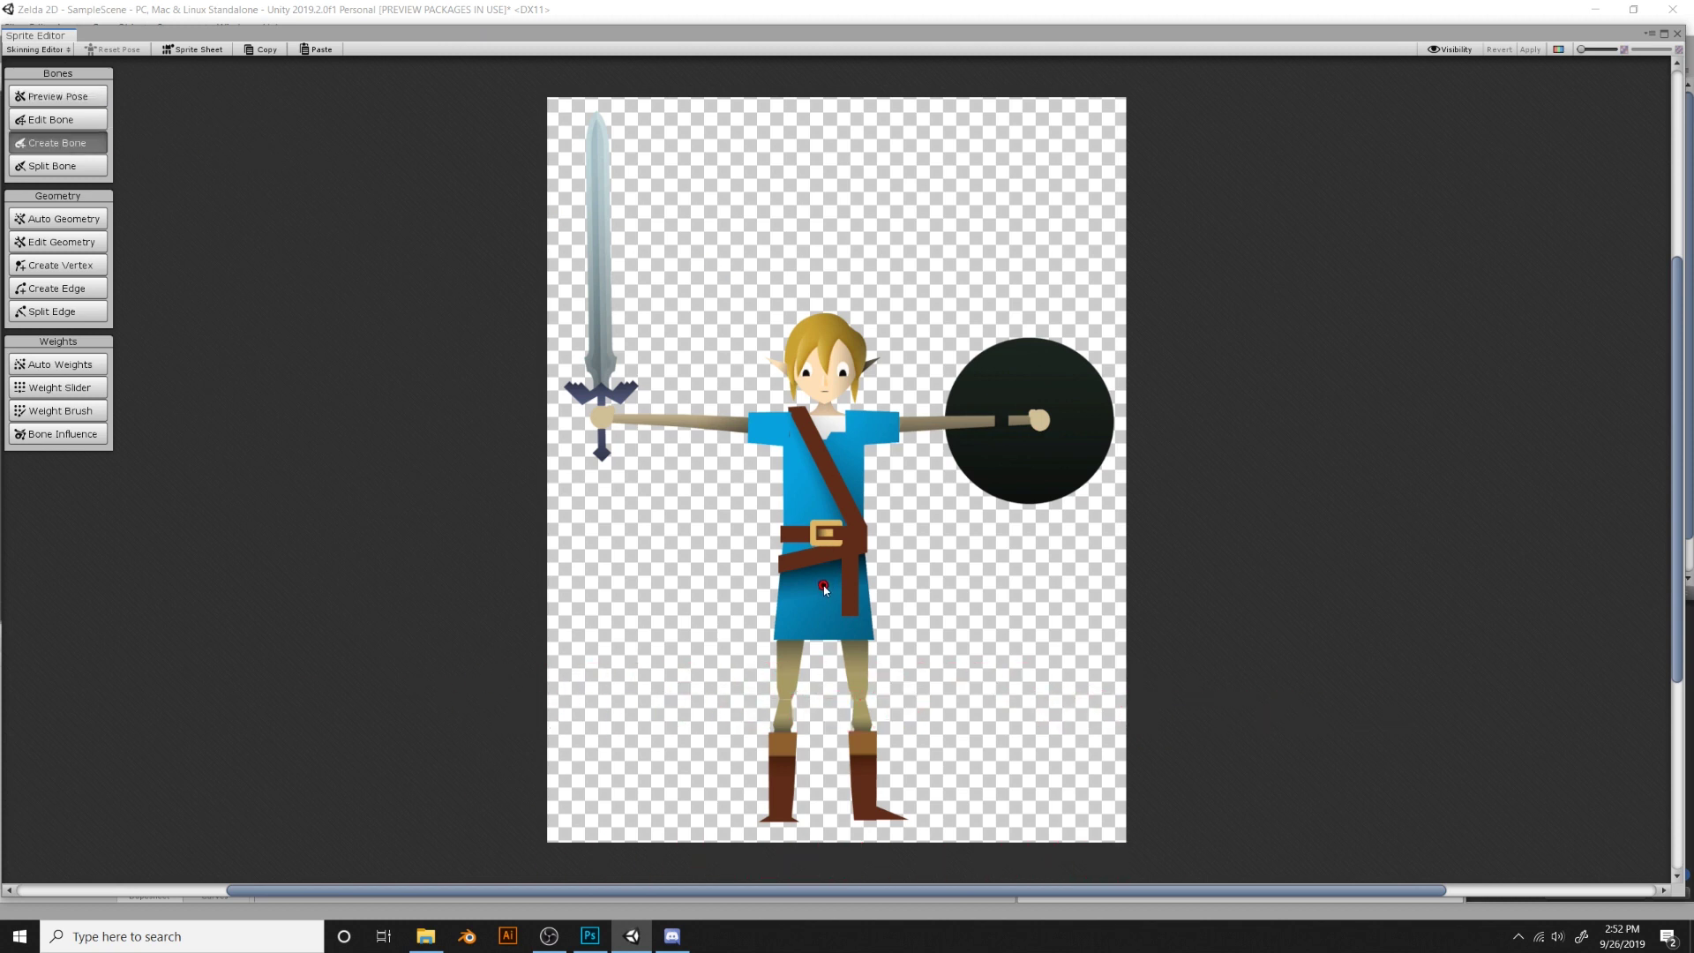
left_click(823, 502)
left_click(826, 412)
right_click(788, 431)
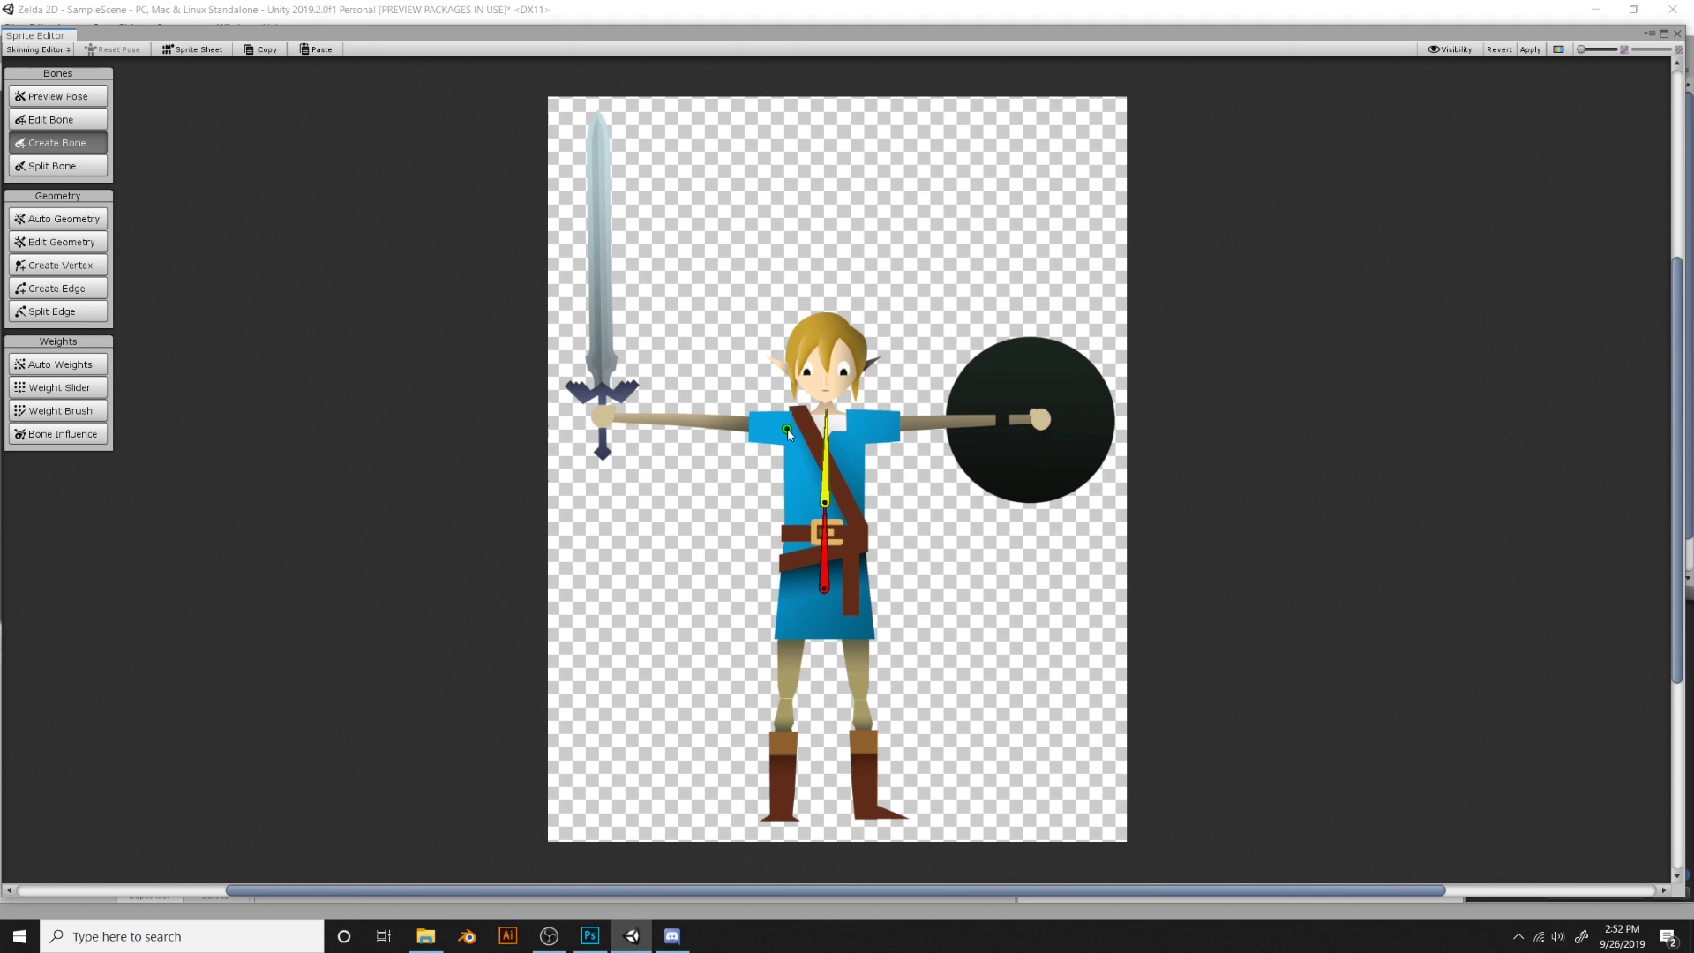
Add the sword arm bones from left shoulder to elbow, hand and sword tip
left_click(826, 468)
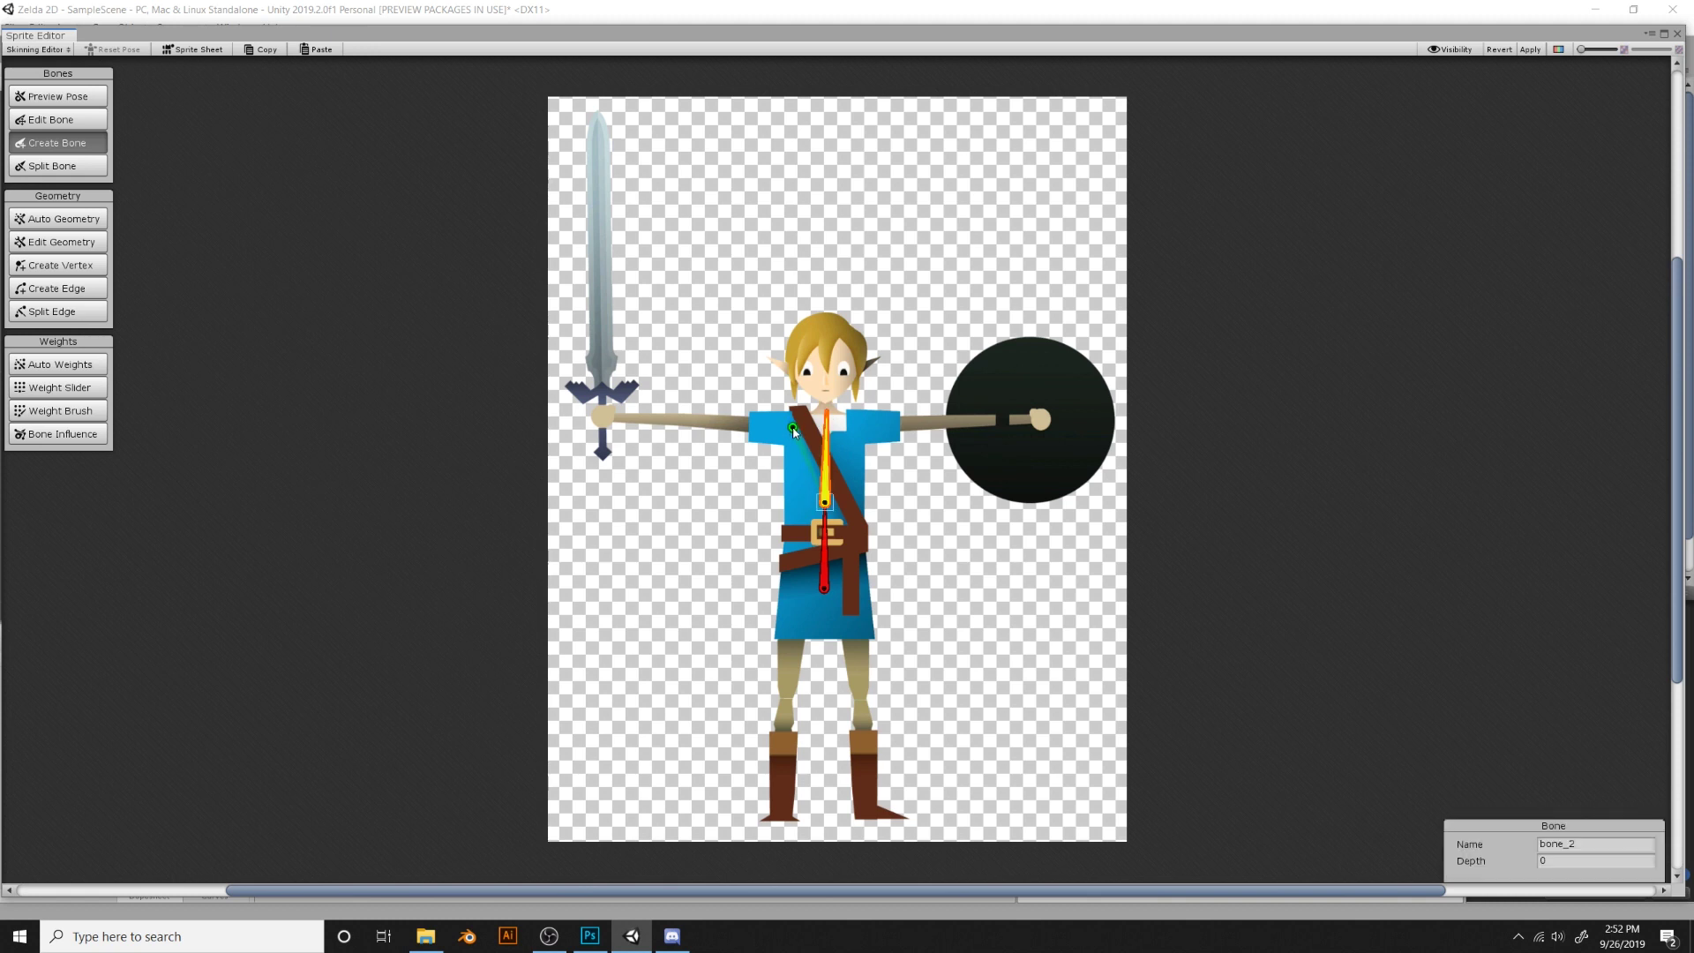
left_click(791, 430)
left_click(692, 420)
left_click(602, 418)
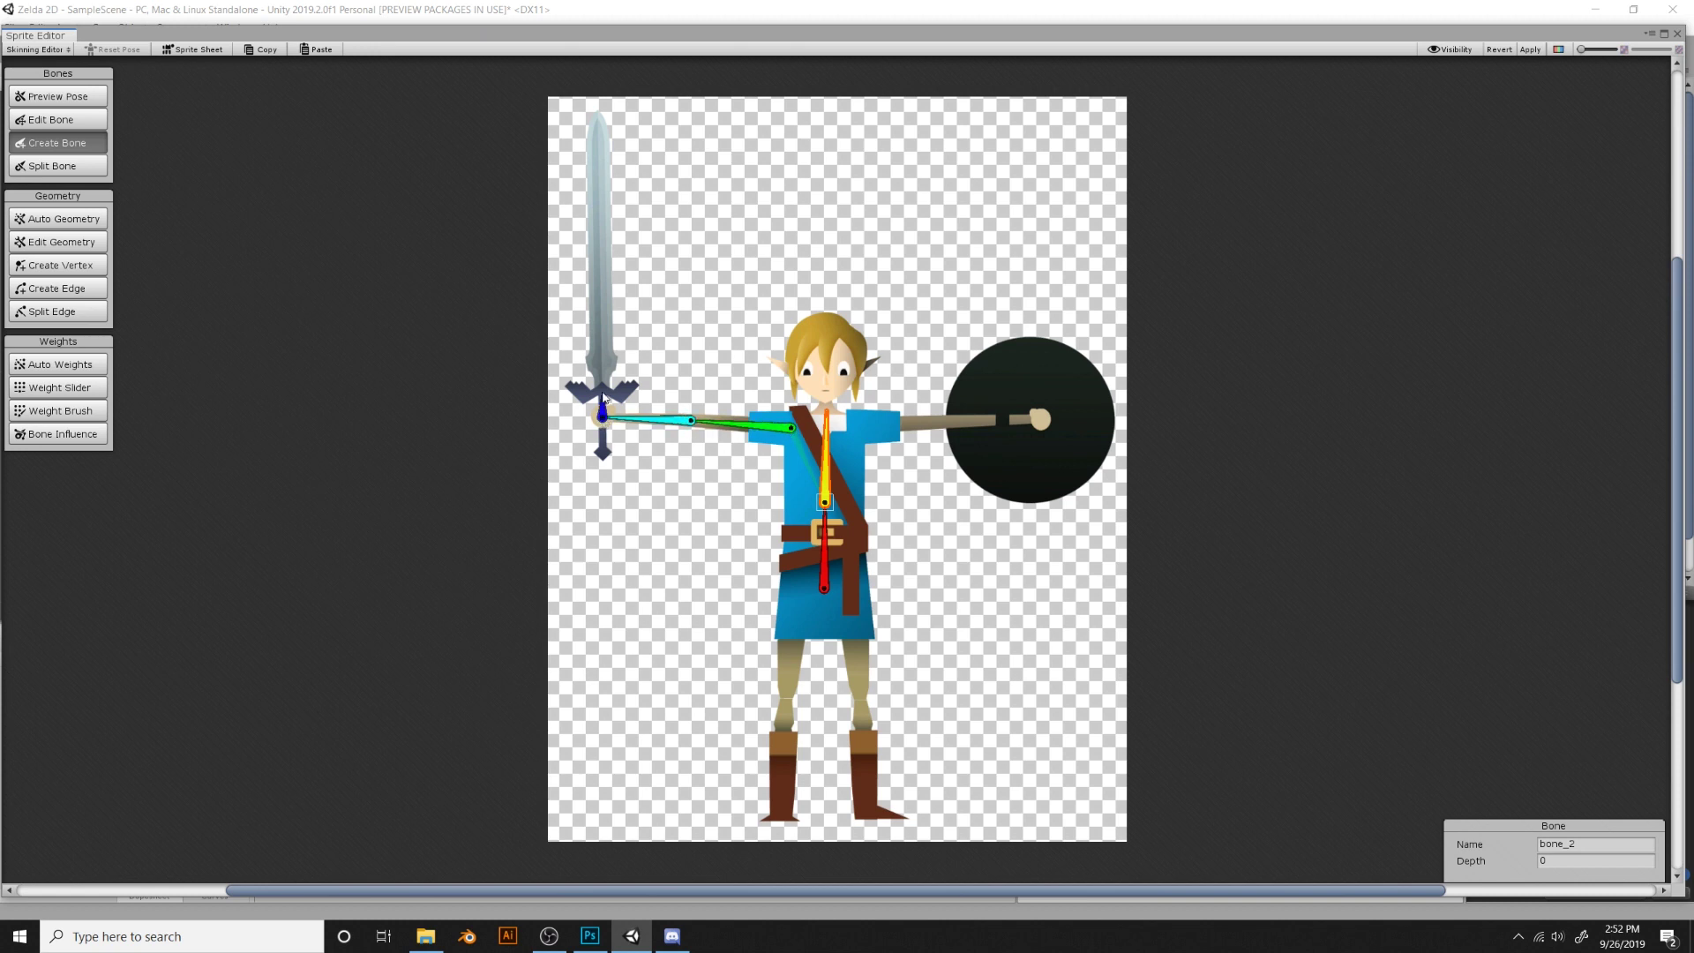
left_click(598, 128)
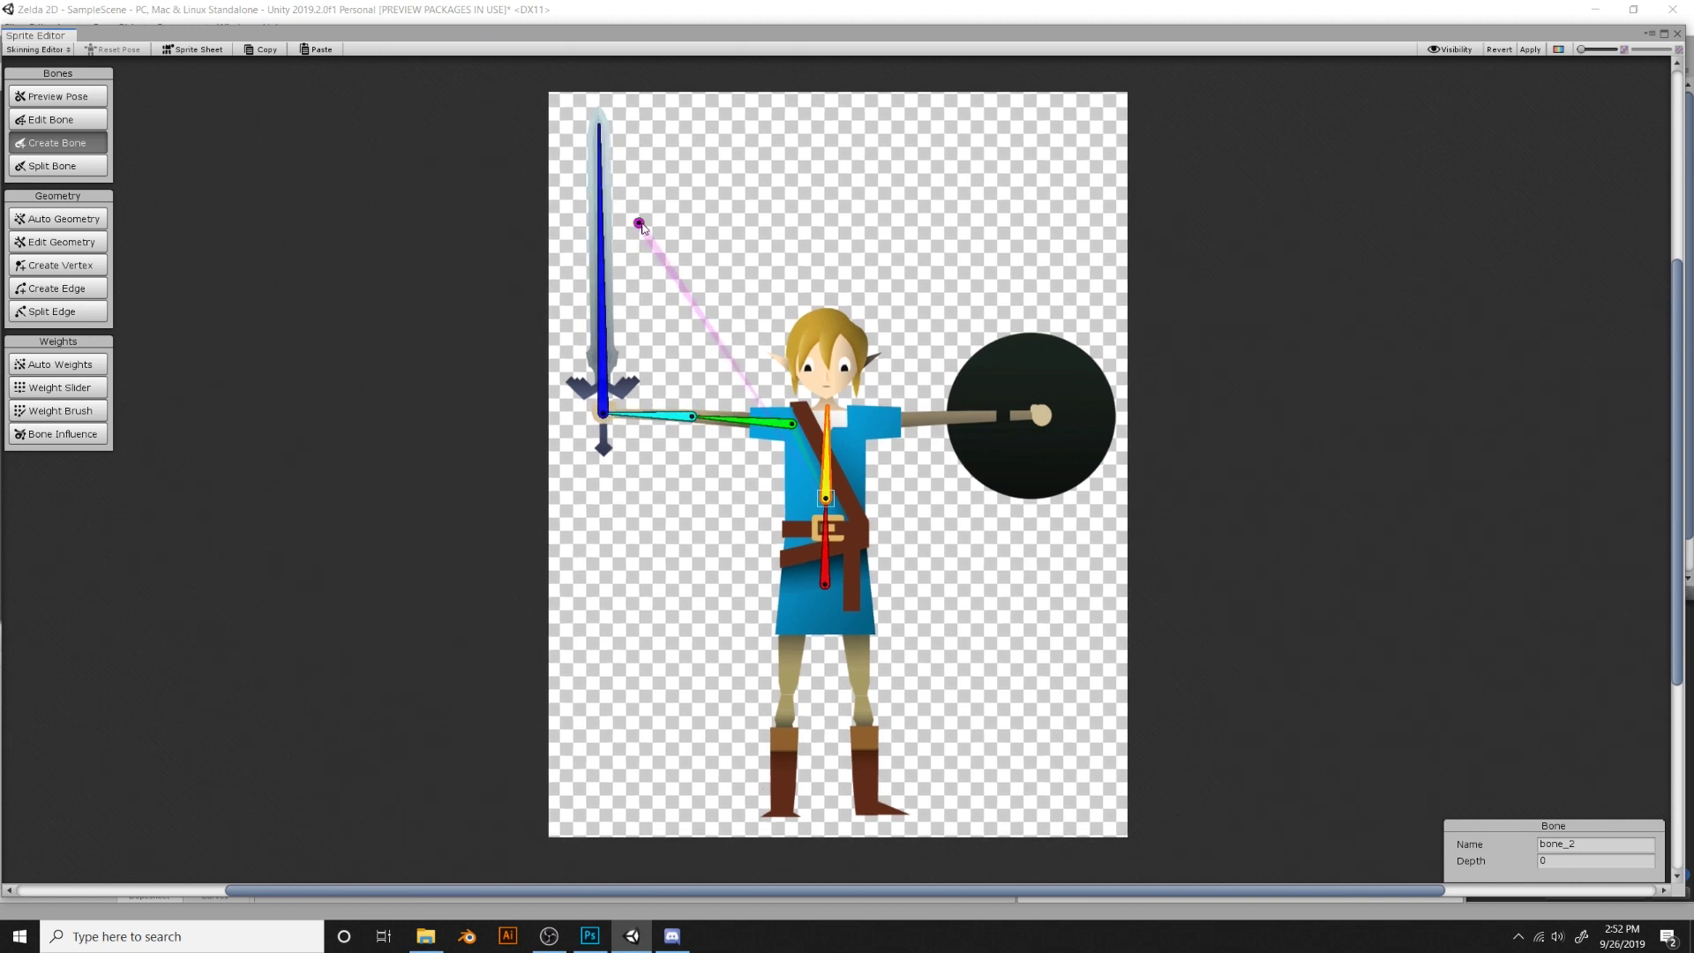
key("Escape")
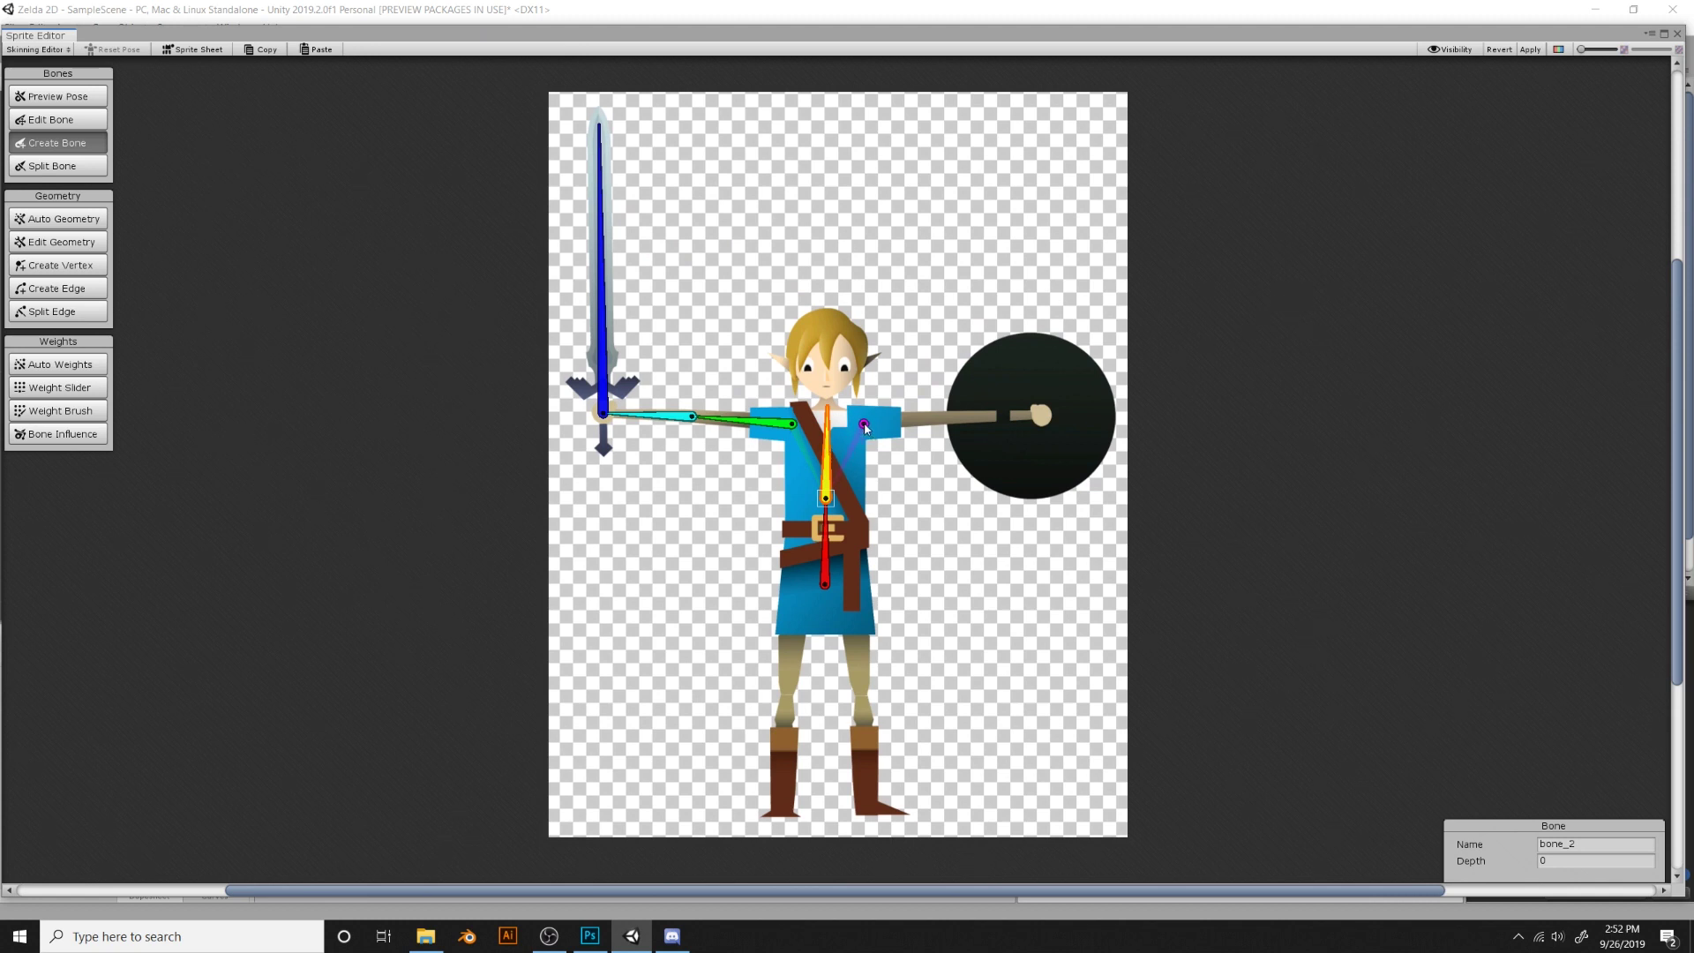
Add the shield arm bones from shoulder to hand and a neck-to-head bone
left_click(863, 422)
left_click(950, 417)
left_click(1043, 417)
right_click(1043, 418)
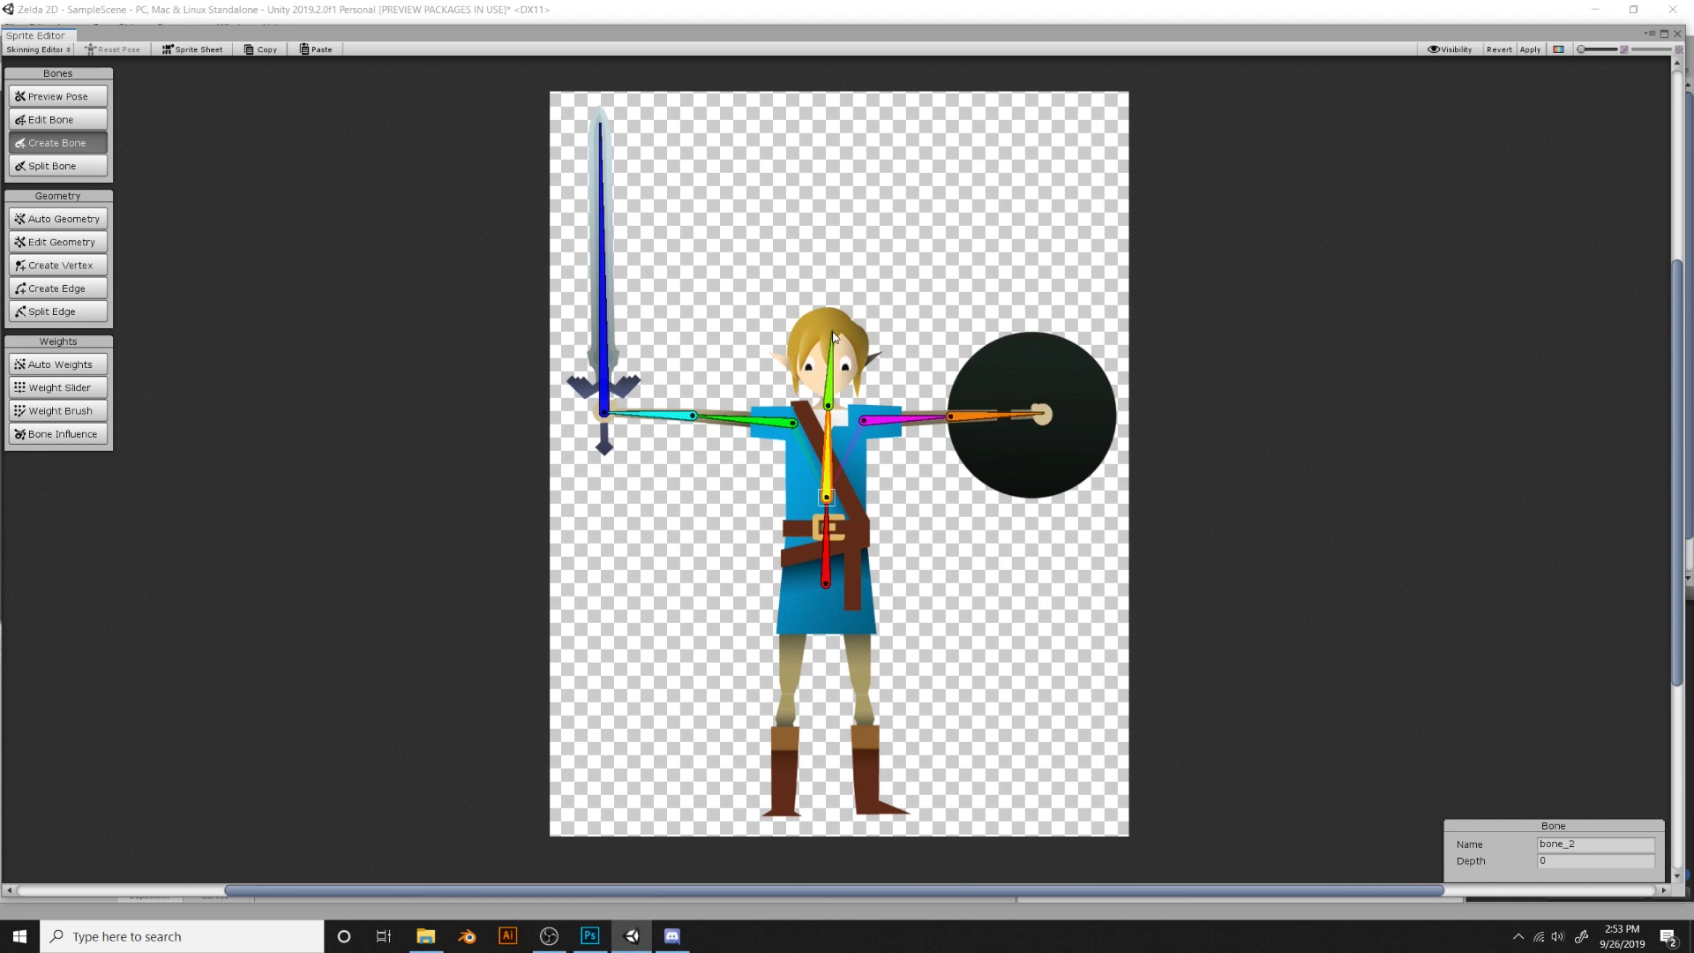
left_click(836, 399)
left_click(828, 322)
right_click(829, 322)
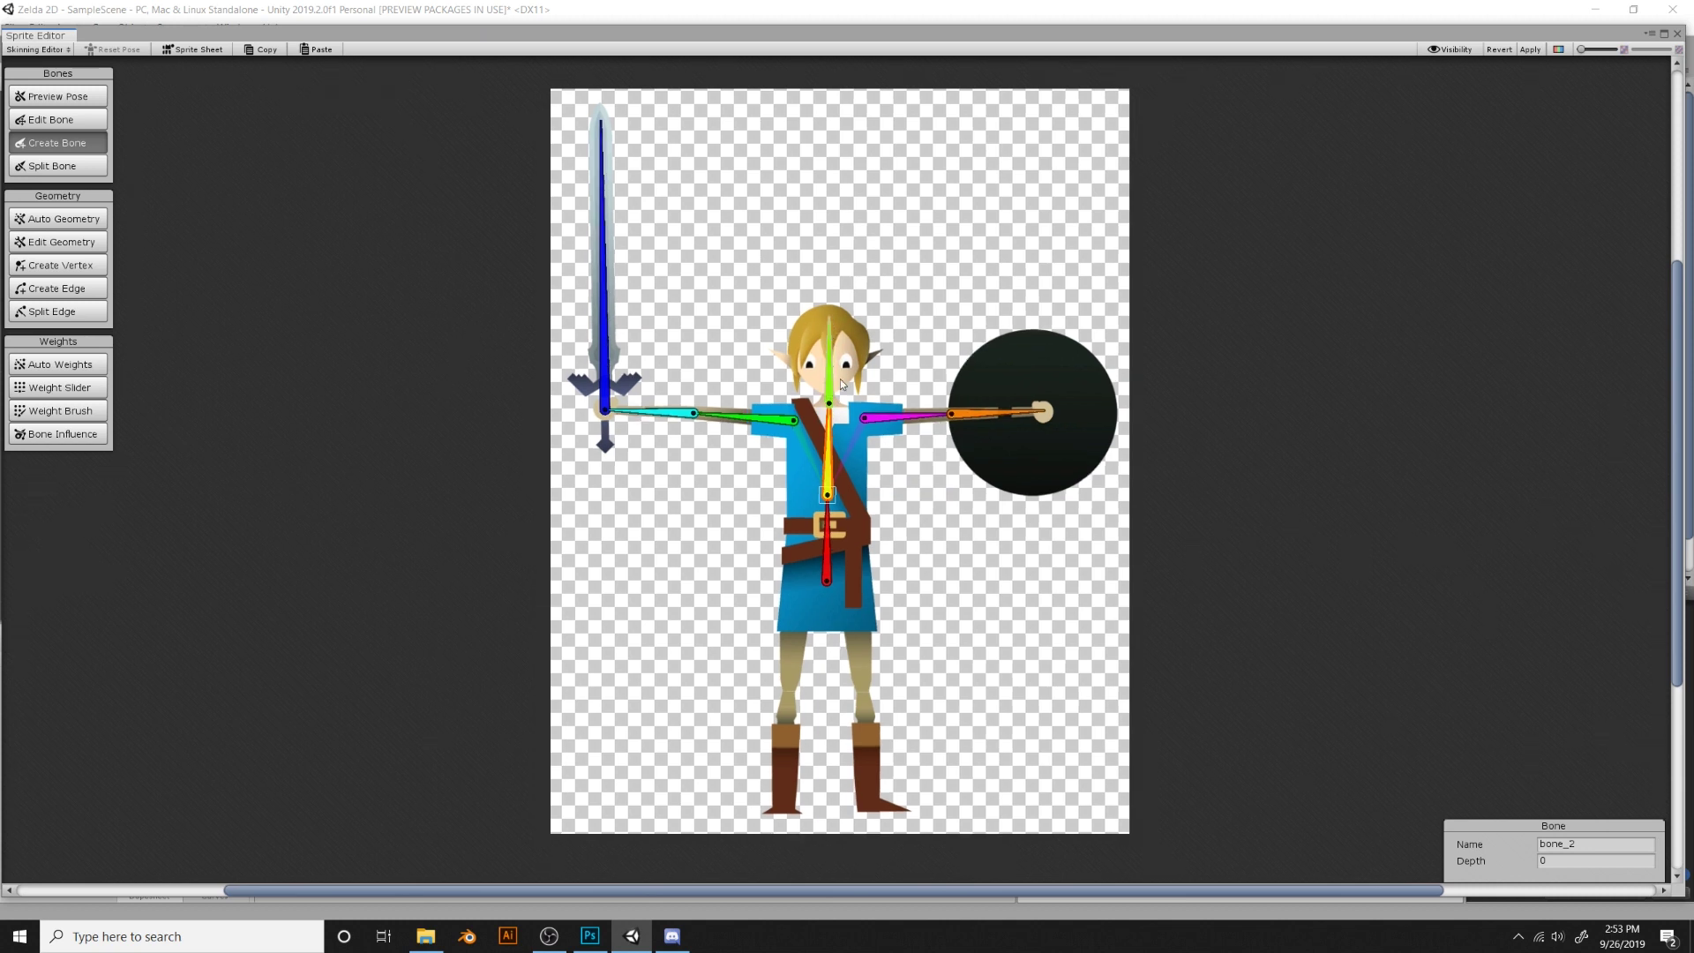
Add thigh and shin bone chains for both legs from the lower torso
left_click(828, 564)
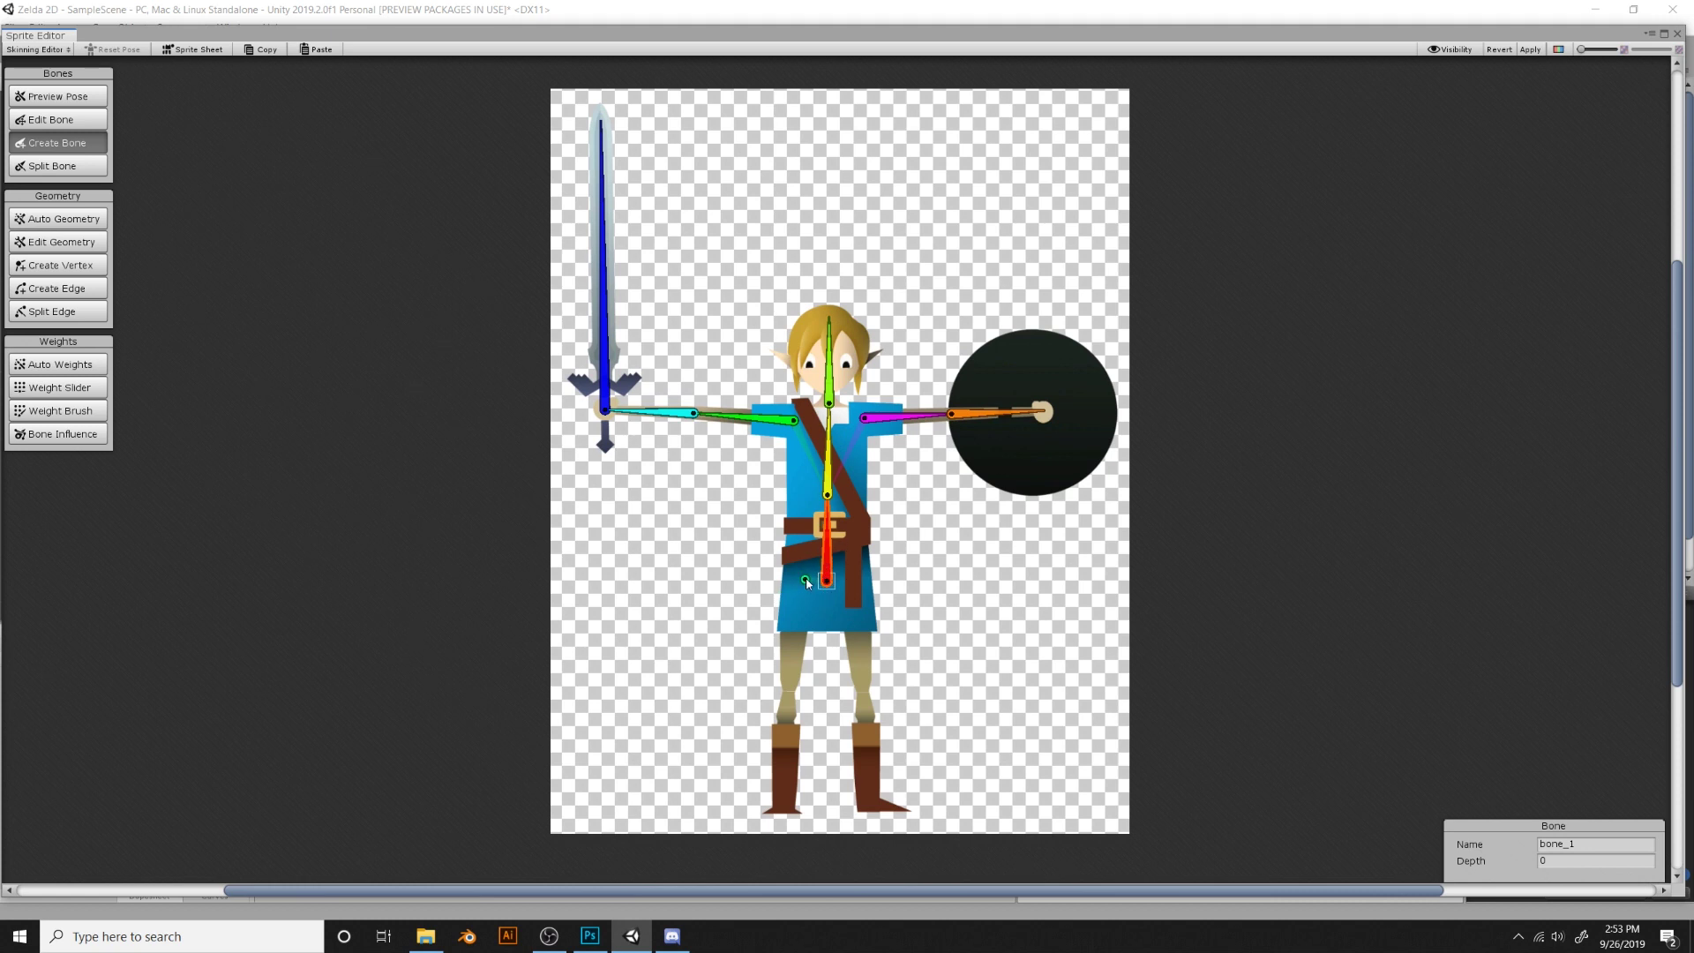
left_click(799, 580)
left_click(789, 690)
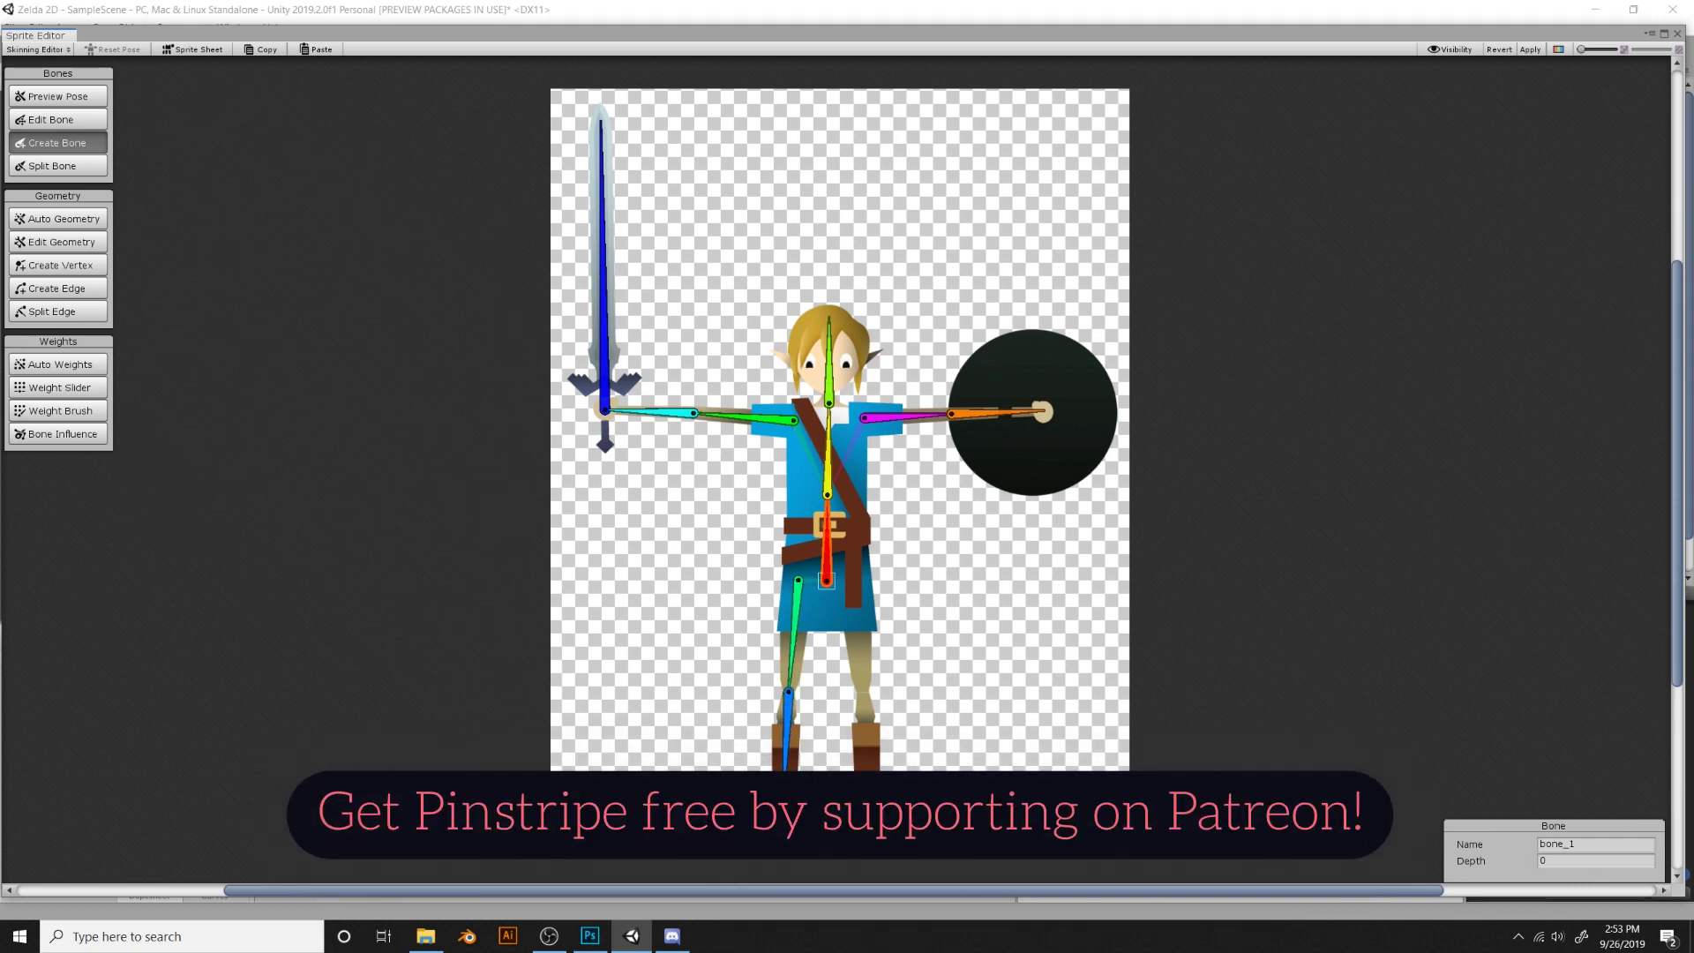
left_click(784, 769)
right_click(784, 770)
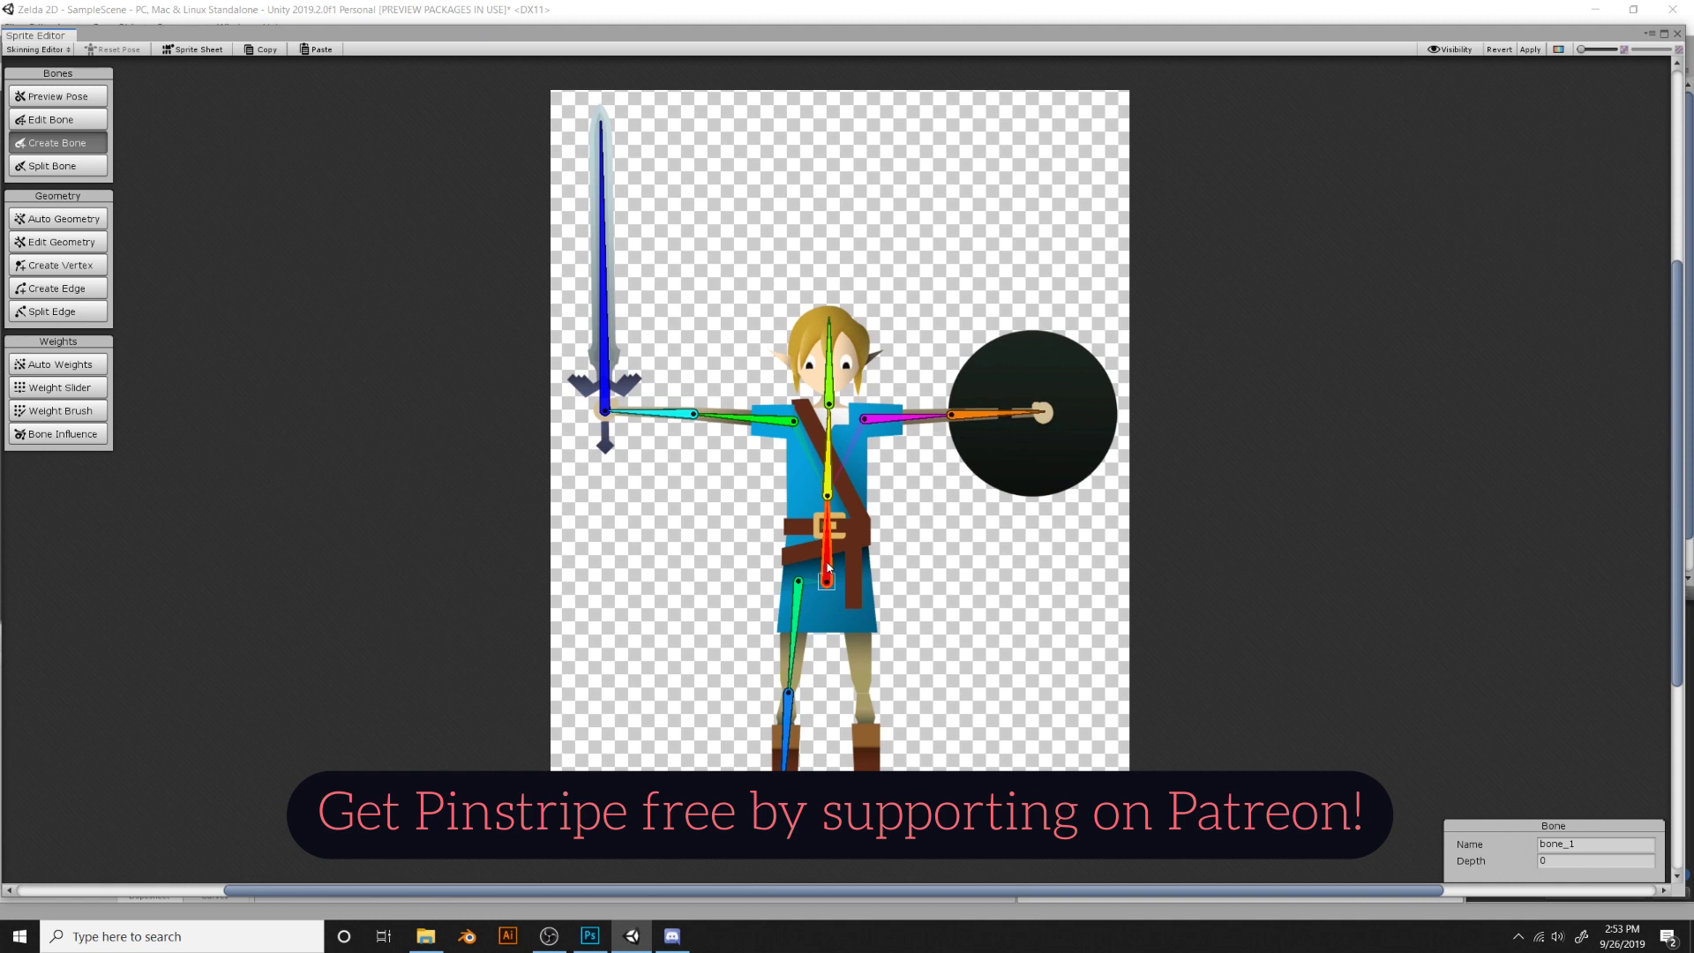
left_click(854, 582)
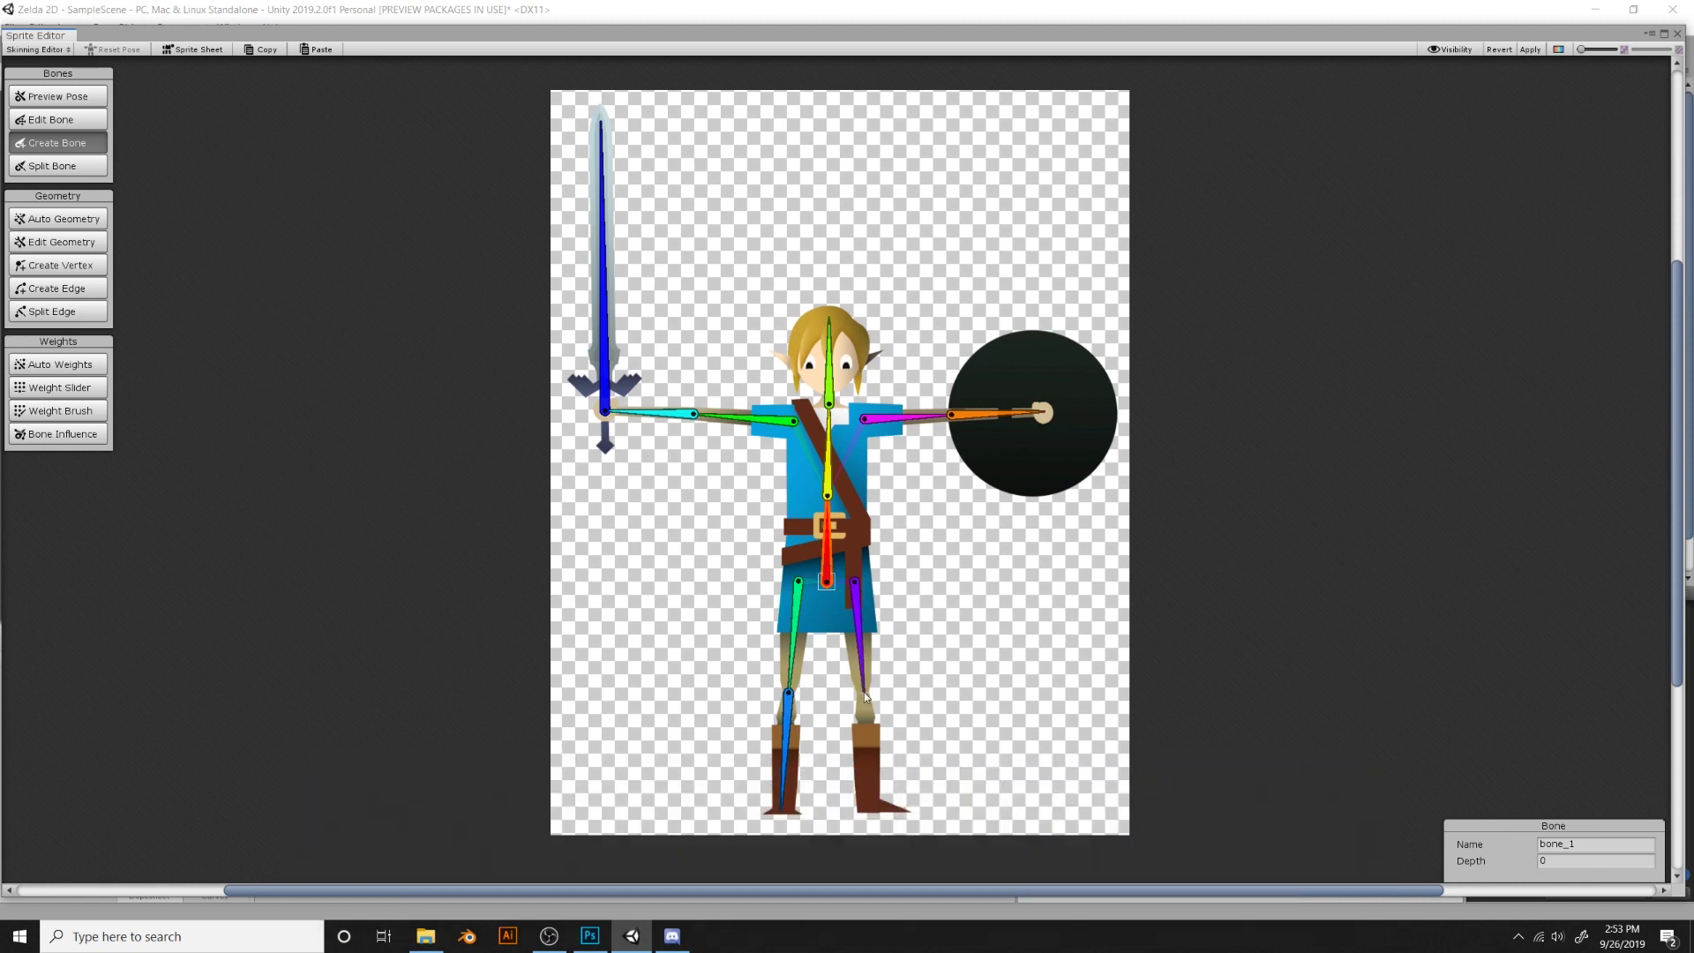
left_click(865, 692)
left_click(872, 805)
right_click(873, 785)
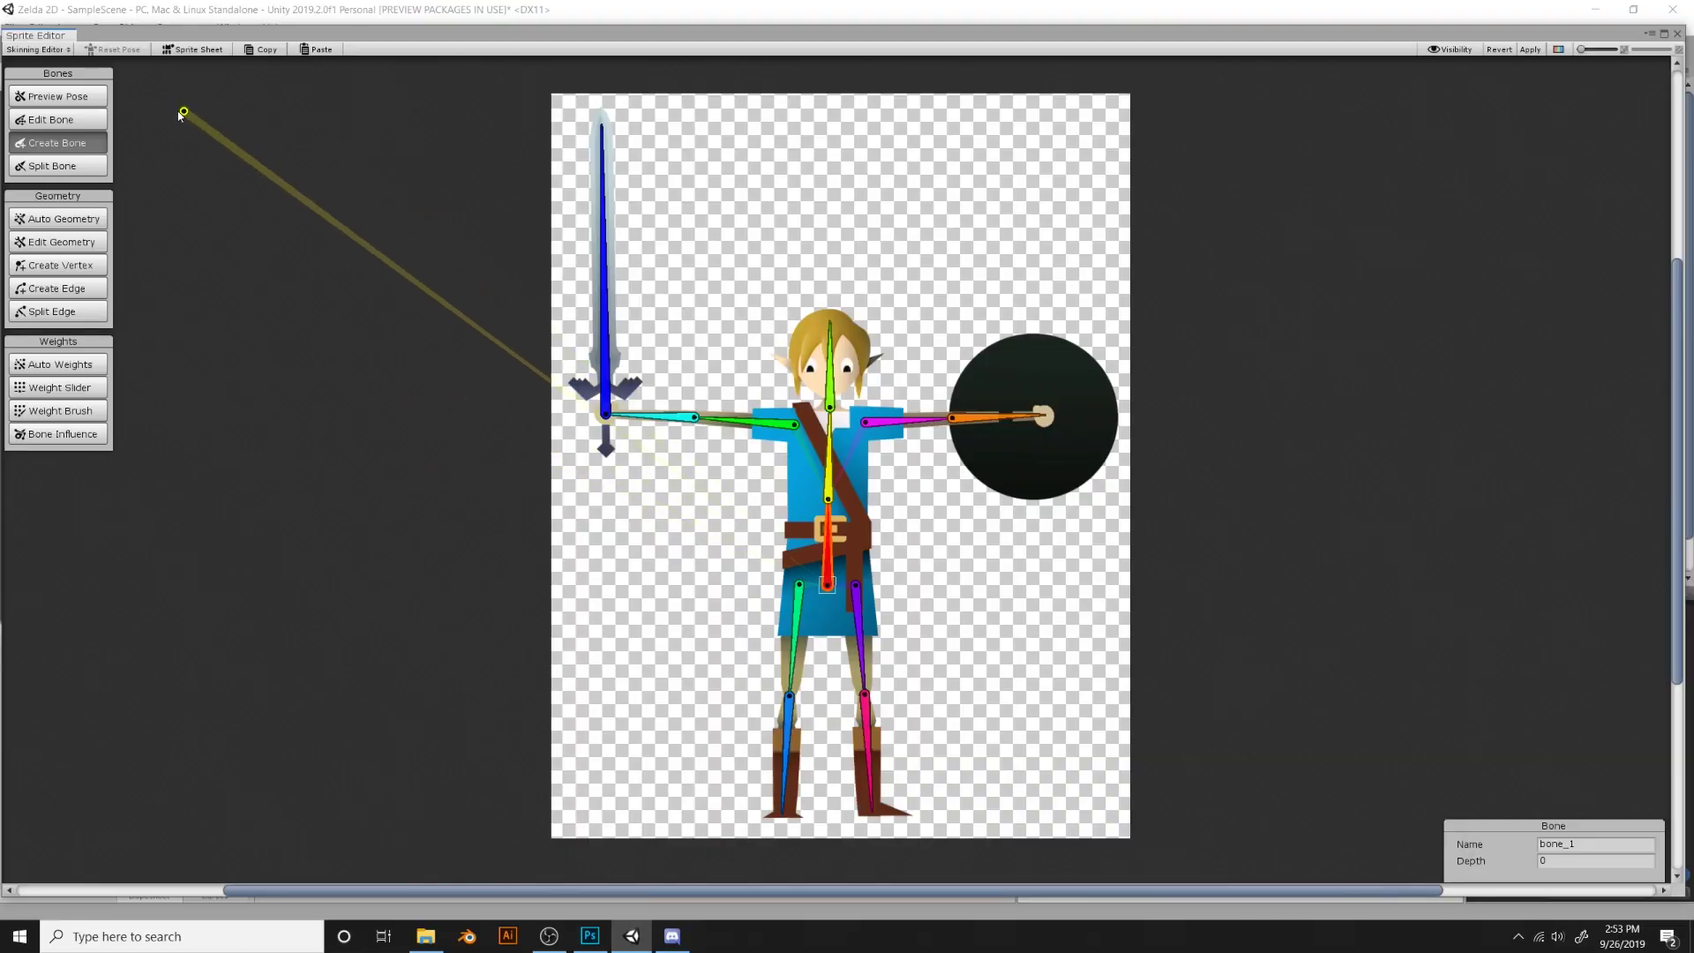
In Preview Pose, test-bend the sword, head and shield forearm, undoing each to restore rest pose
left_click(77, 96)
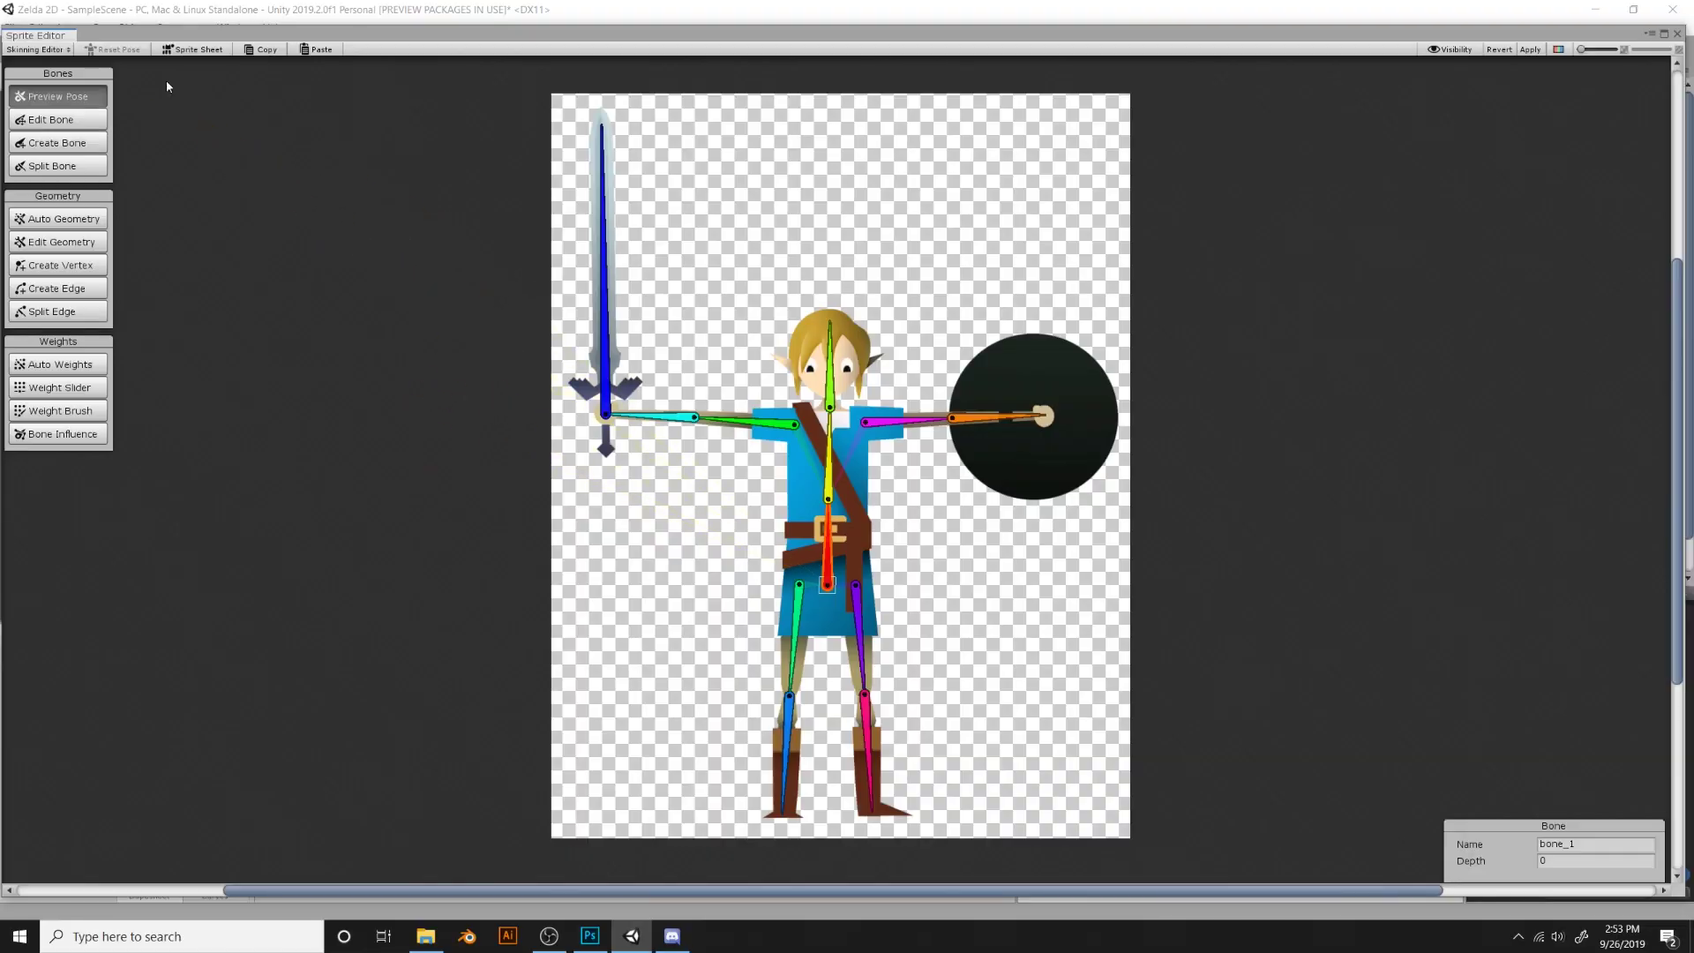
left_click_drag(597, 186, 766, 265)
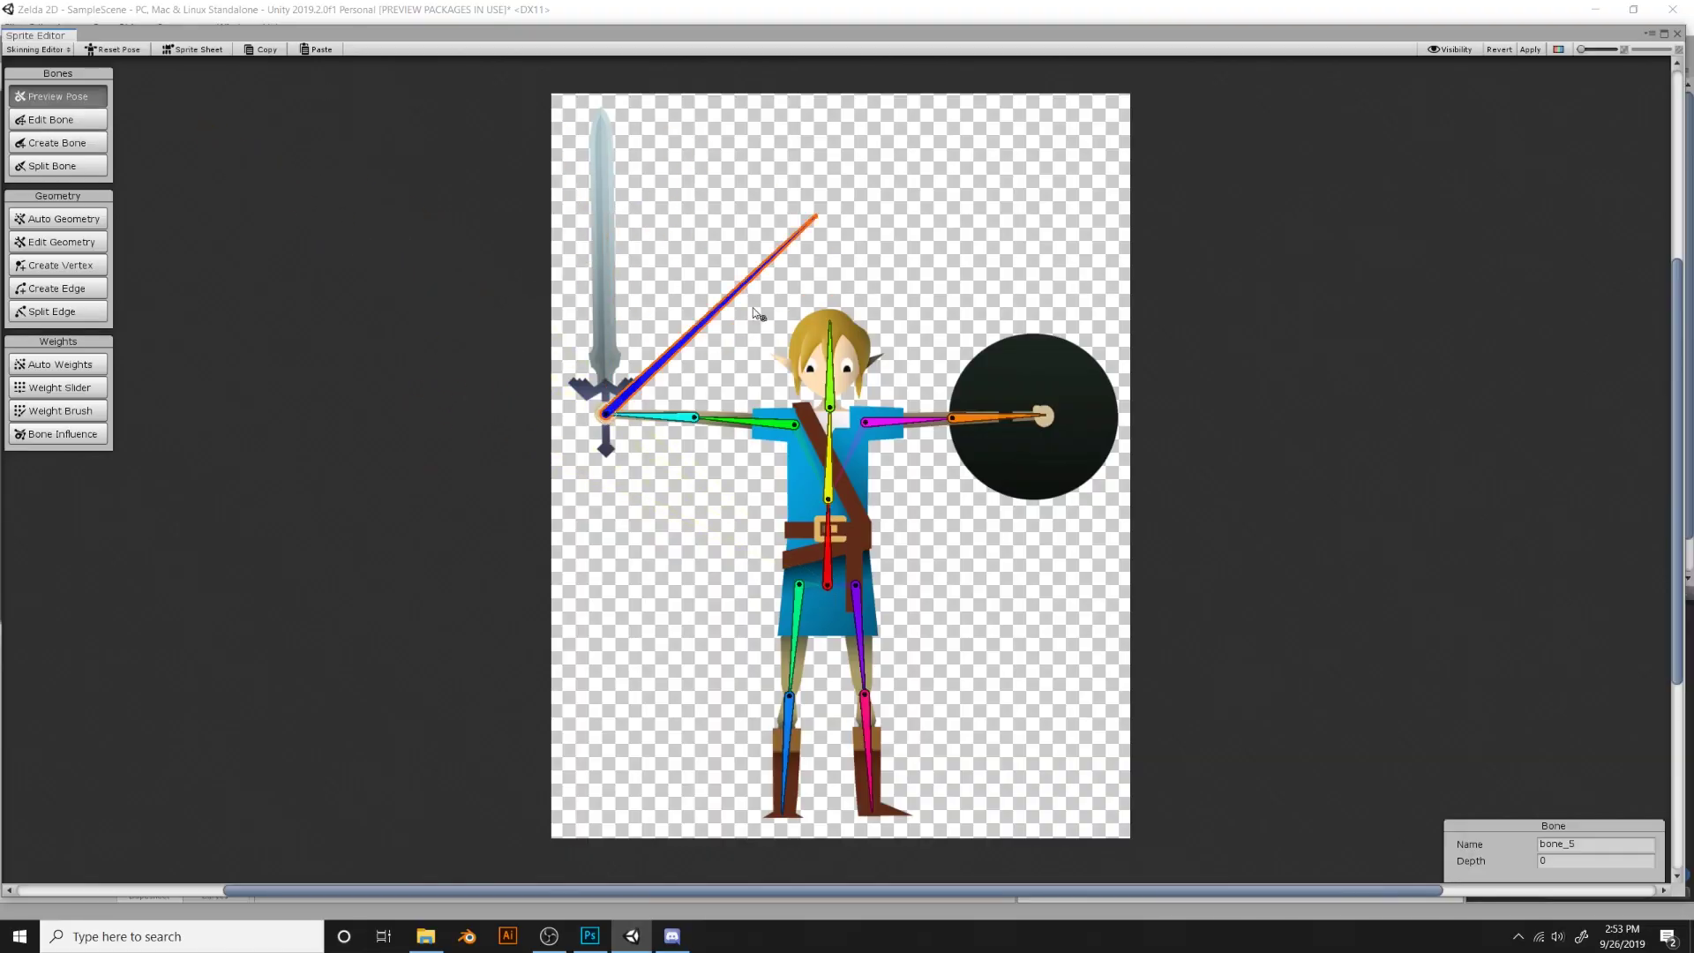
key("ctrl+z")
left_click_drag(831, 363, 874, 360)
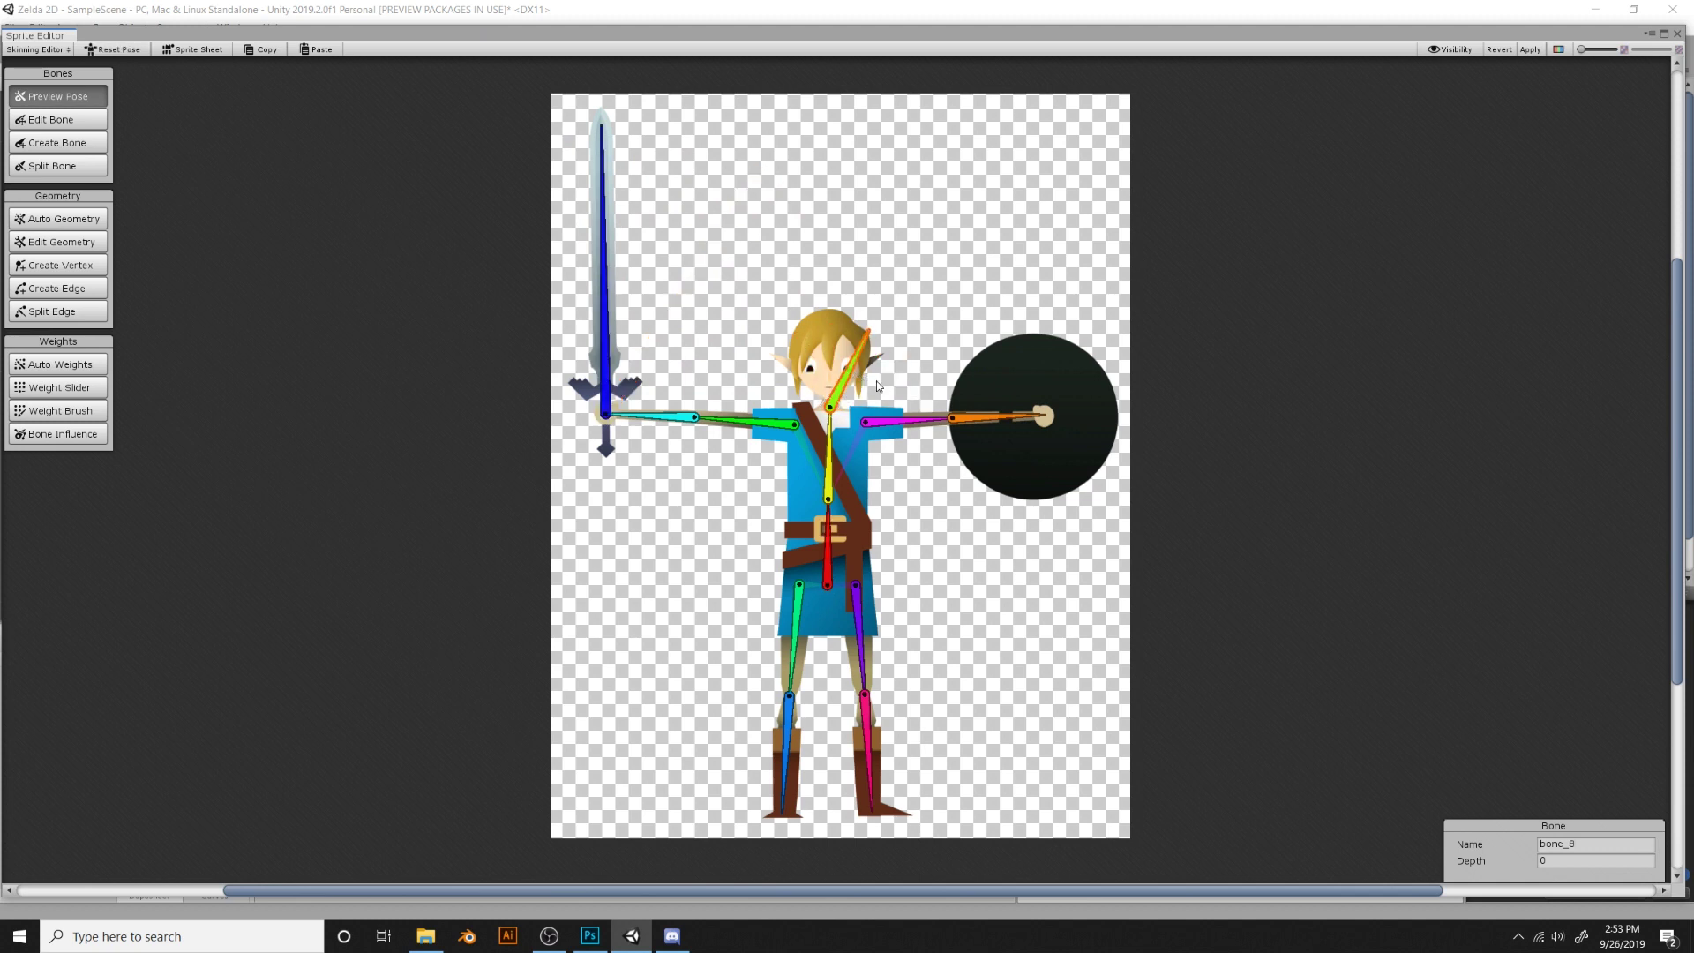
key("ctrl+z")
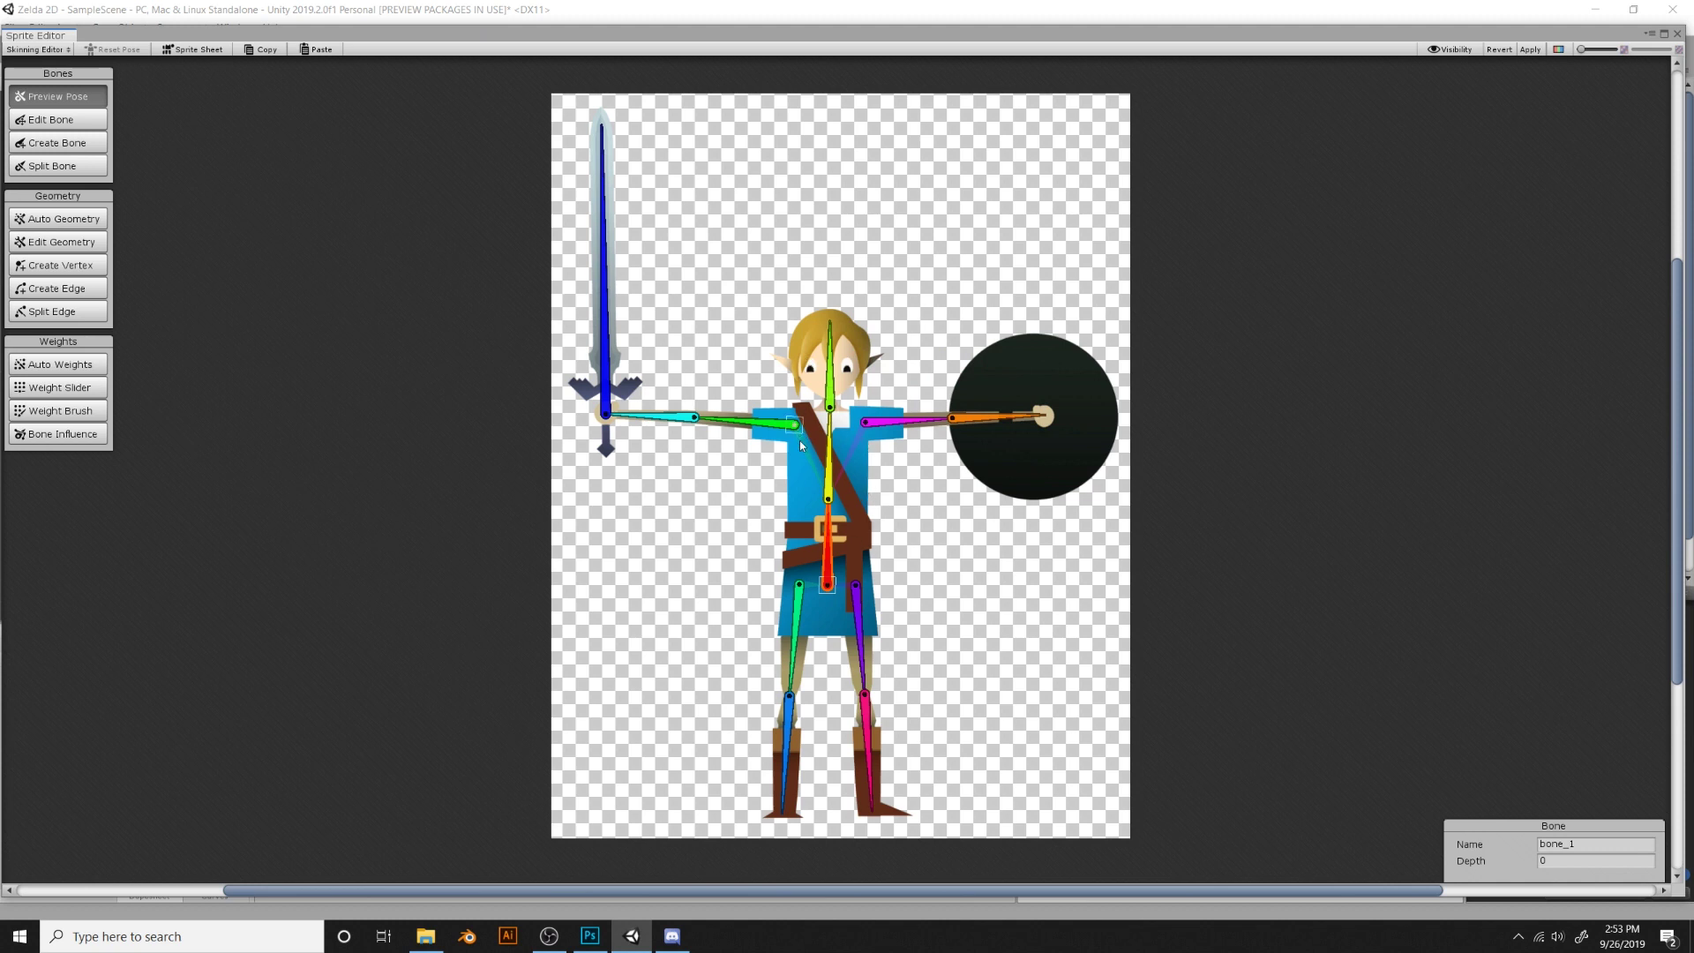
left_click_drag(996, 416, 977, 381)
key("ctrl+z")
left_click(86, 221)
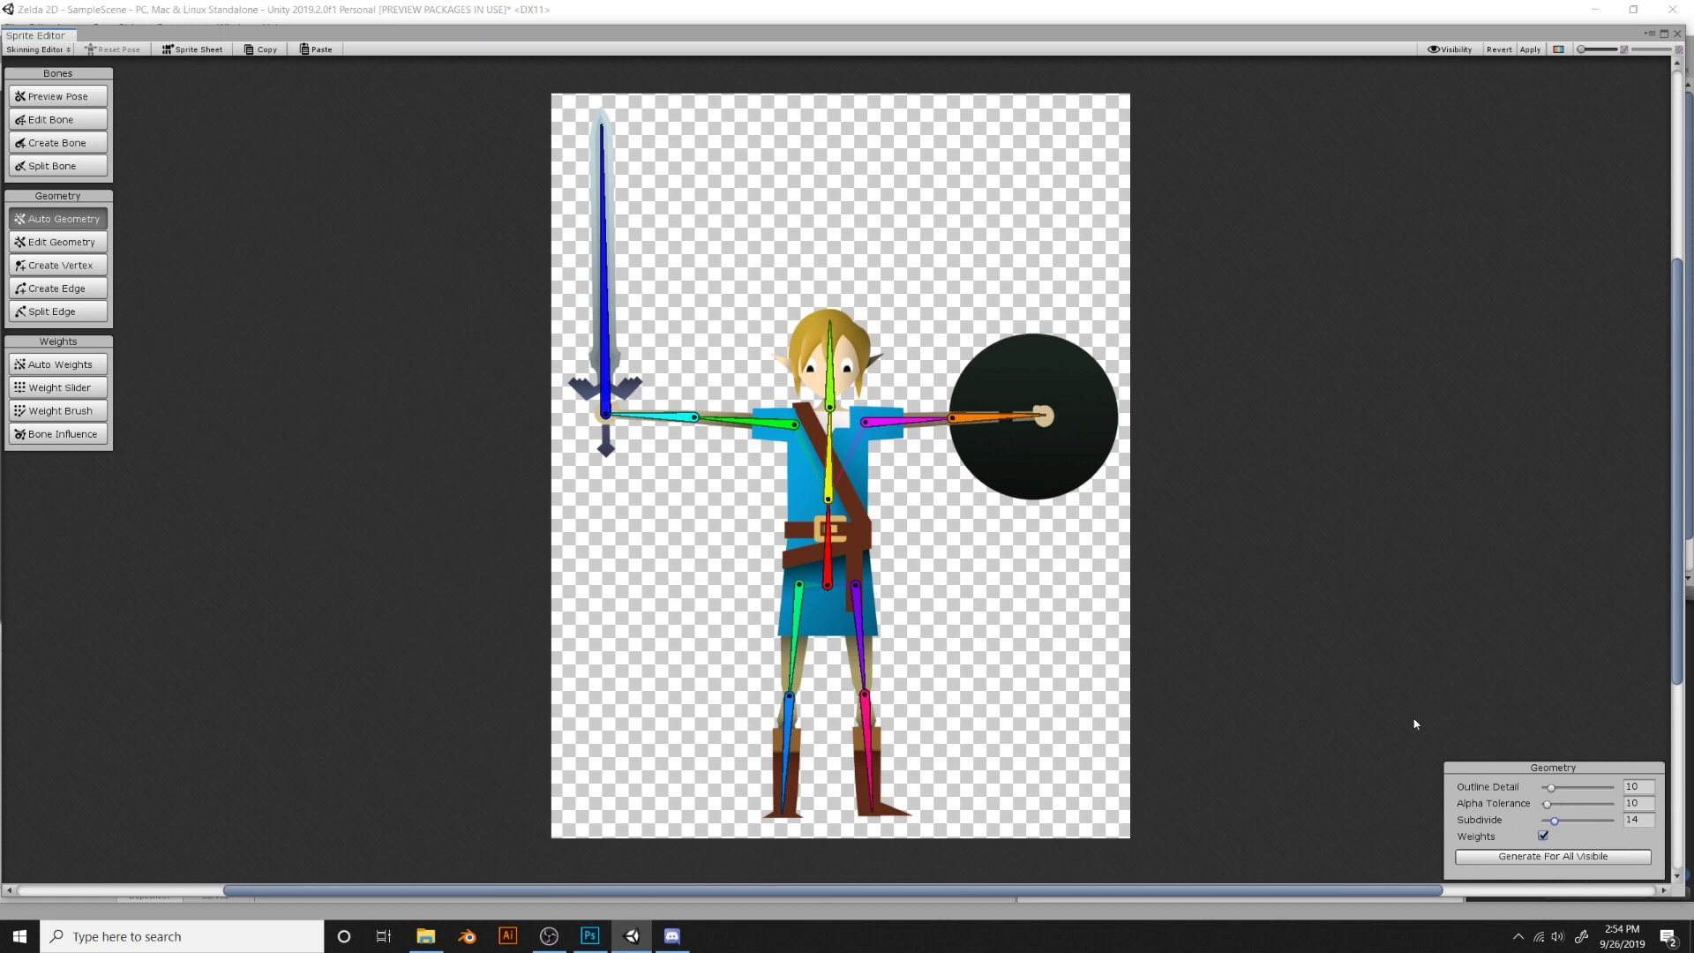
Set Subdivide to 100, generate meshes and weights for all sprites, and show a black background
left_click_drag(1607, 821, 1622, 824)
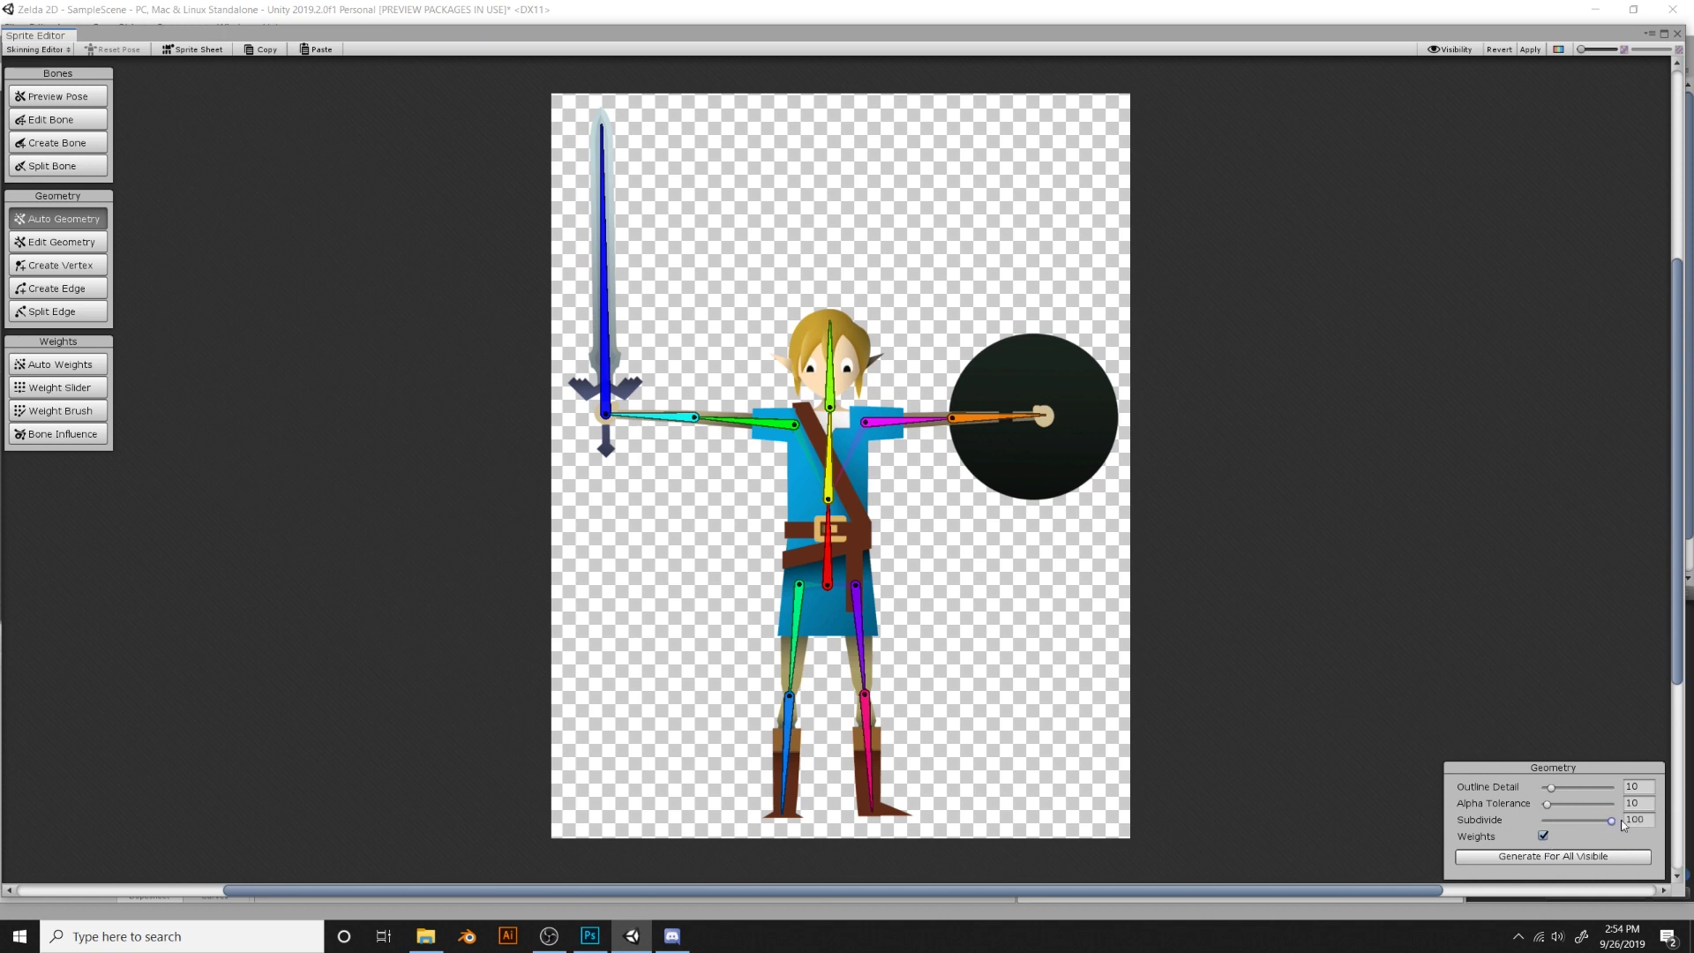
left_click(1544, 857)
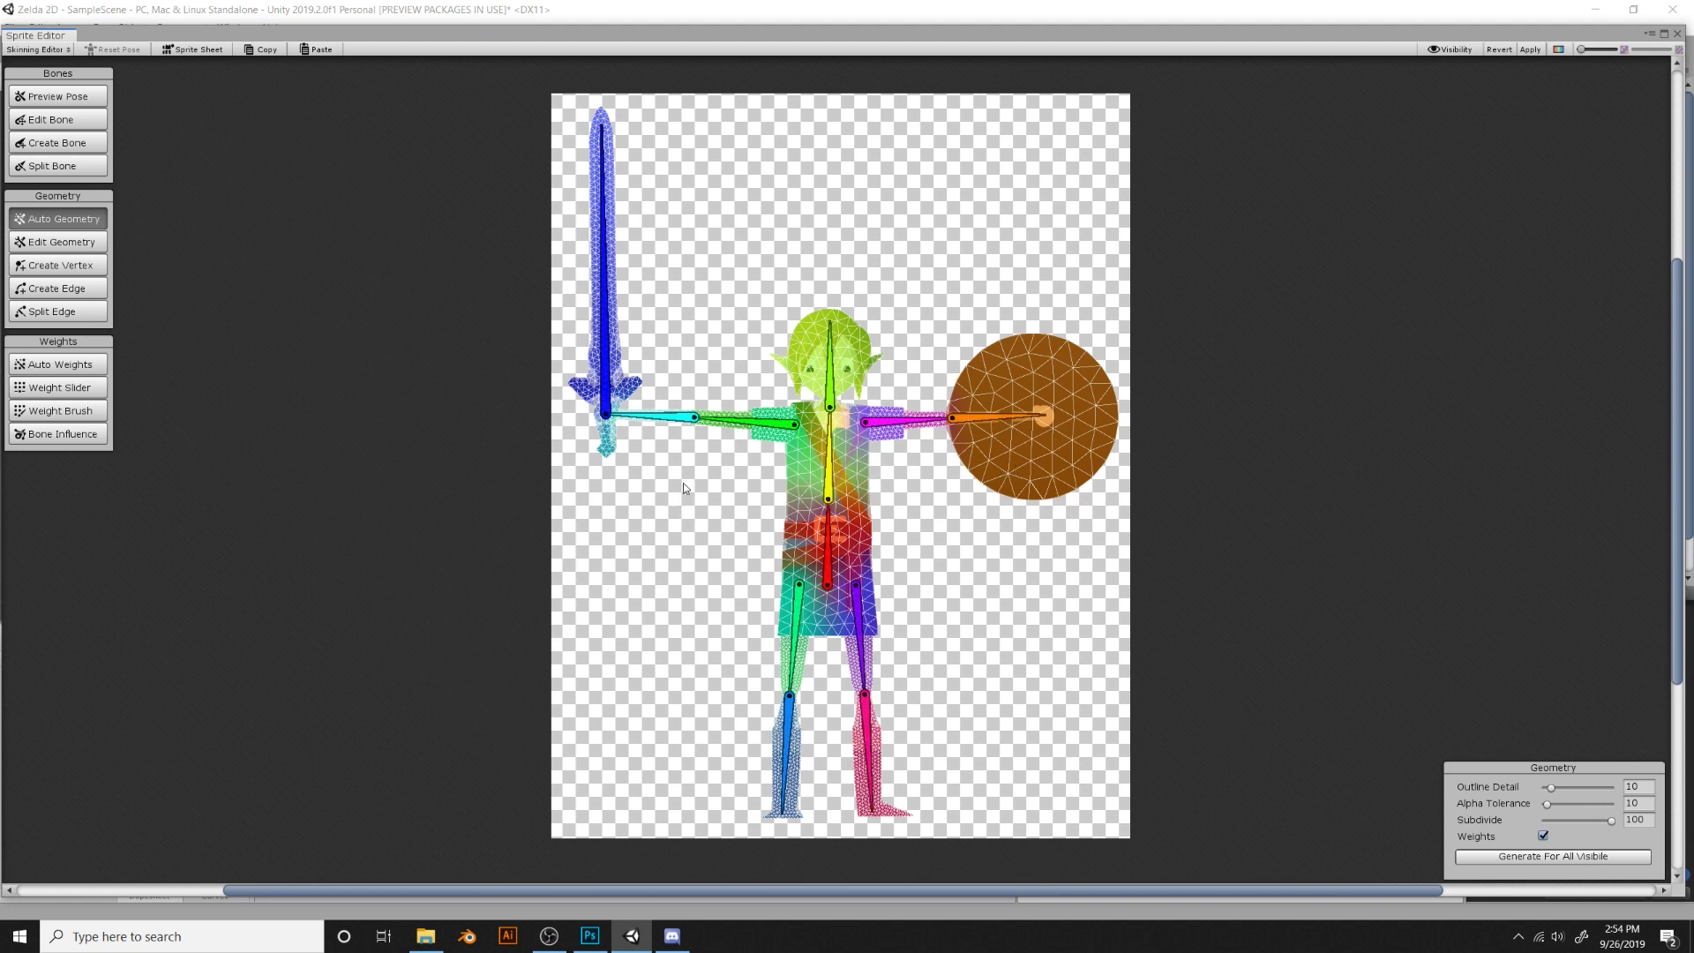
left_click(1558, 49)
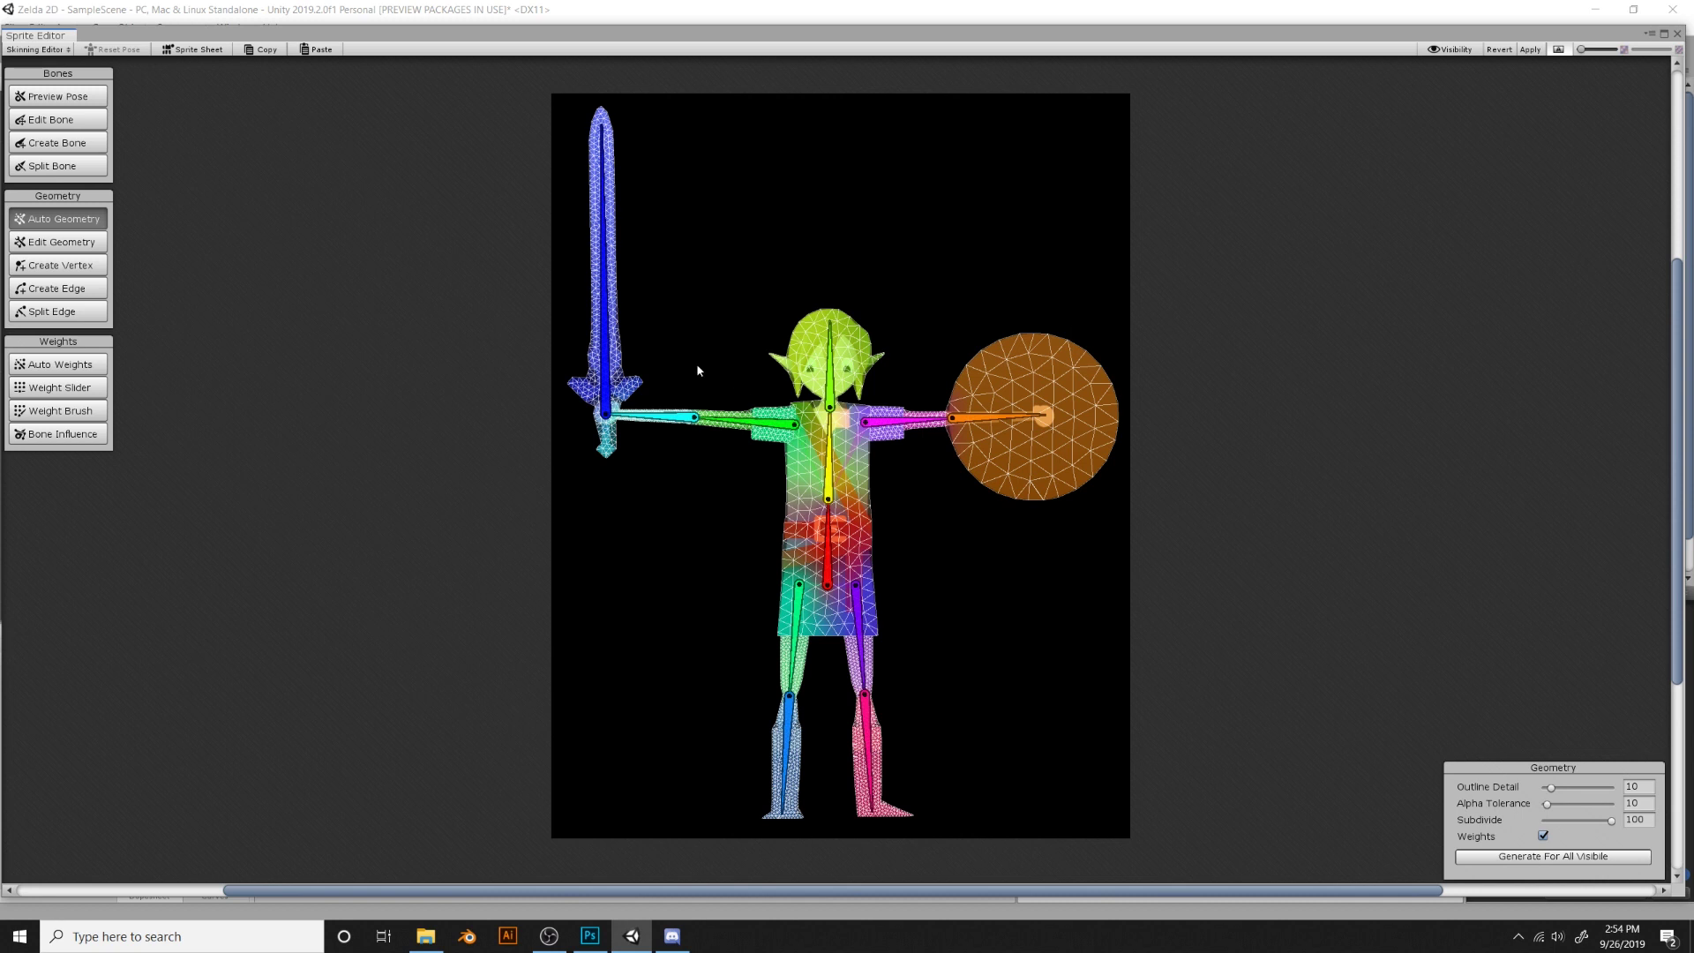
In Preview Pose, tilt the head, raise the shield arm and lean the torso left
left_click(92, 103)
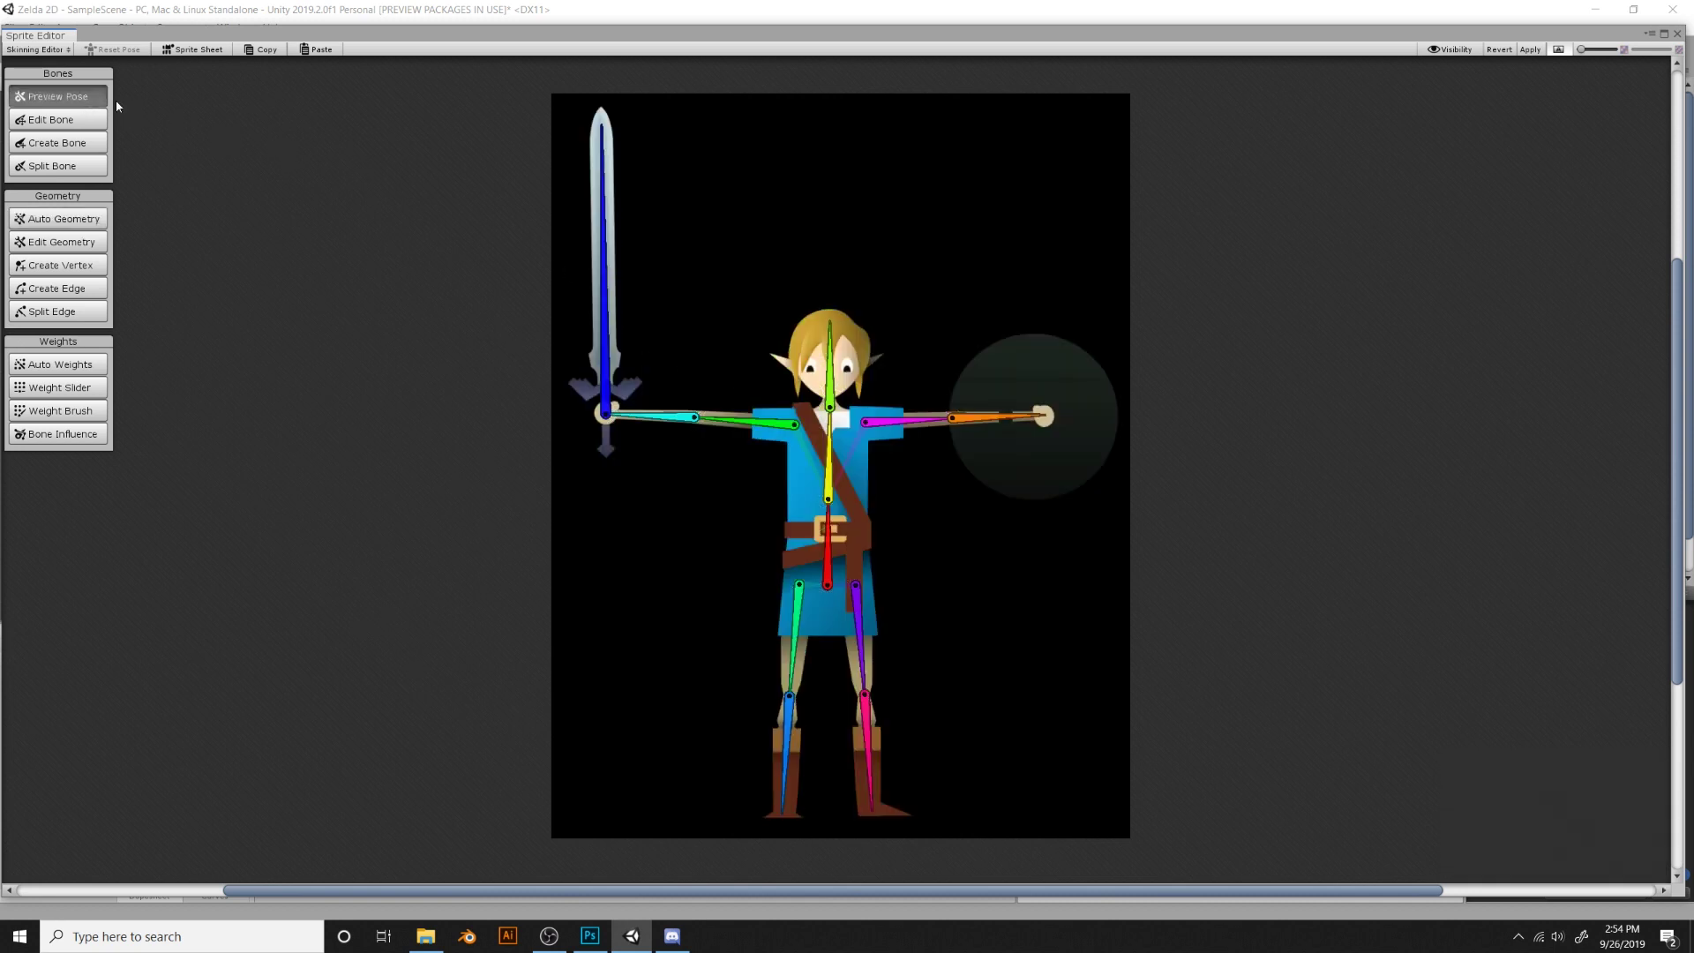
mouse_move(833, 328)
left_mouse_down()
mouse_move(869, 340)
mouse_move(798, 320)
mouse_move(739, 337)
mouse_move(907, 341)
mouse_move(826, 320)
left_mouse_up()
left_click(927, 417)
left_click_drag(966, 417, 917, 316)
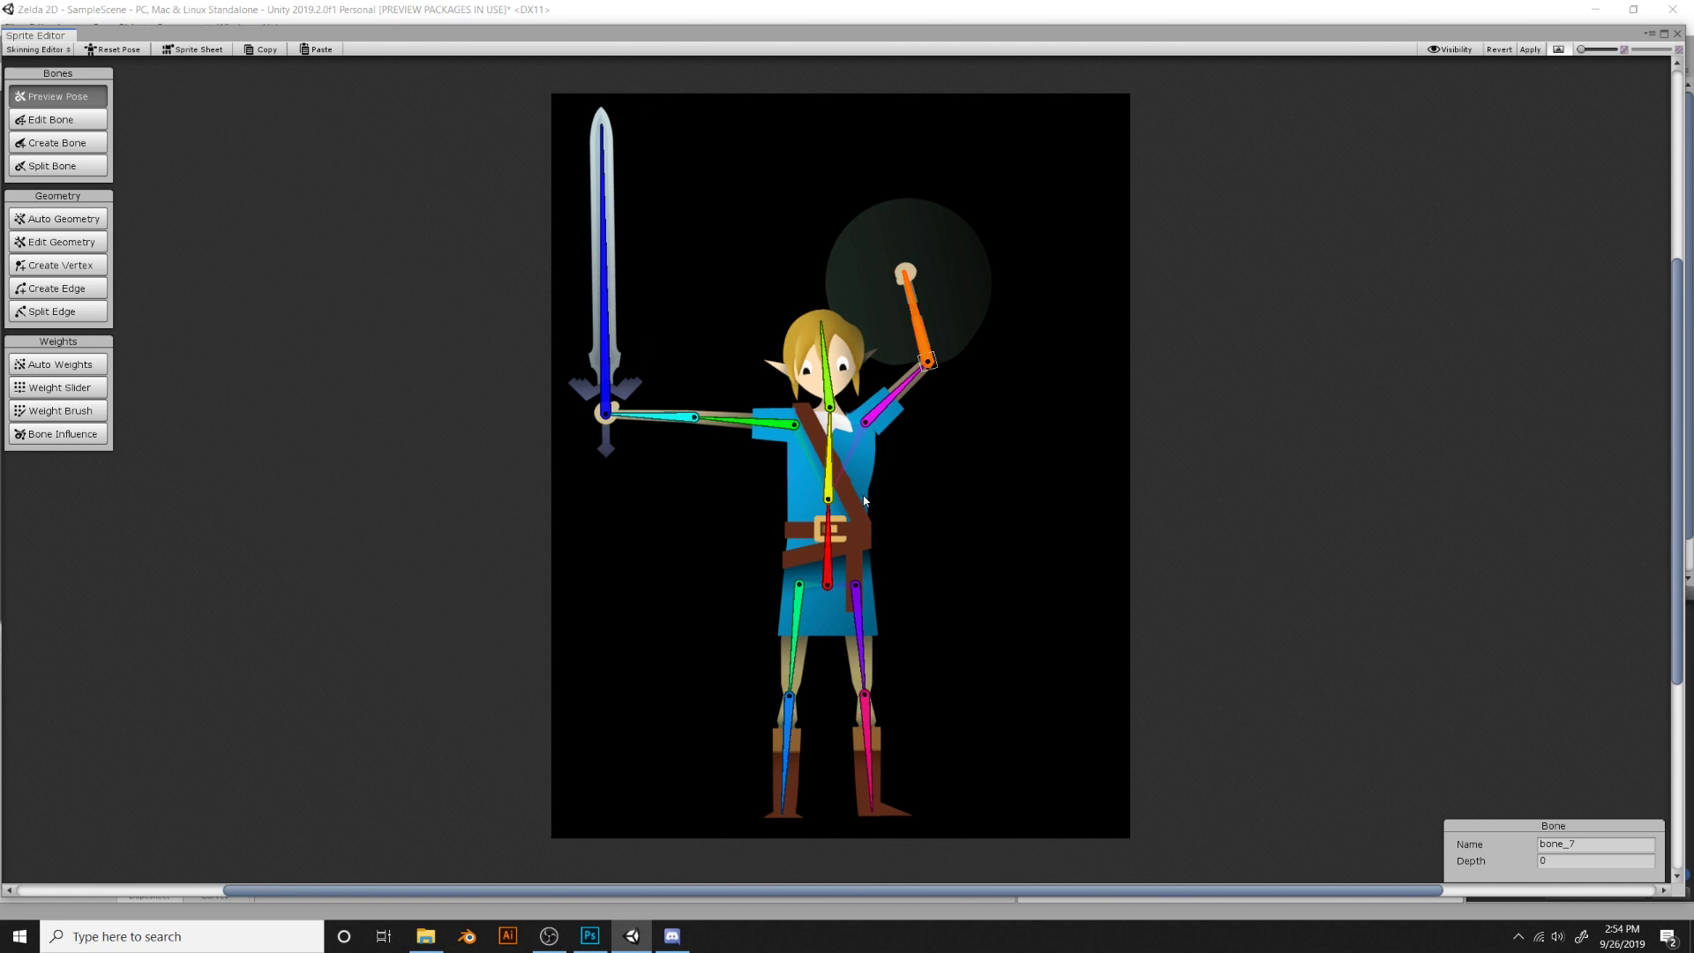
mouse_move(829, 455)
left_mouse_down()
mouse_move(788, 439)
mouse_move(810, 430)
left_mouse_up()
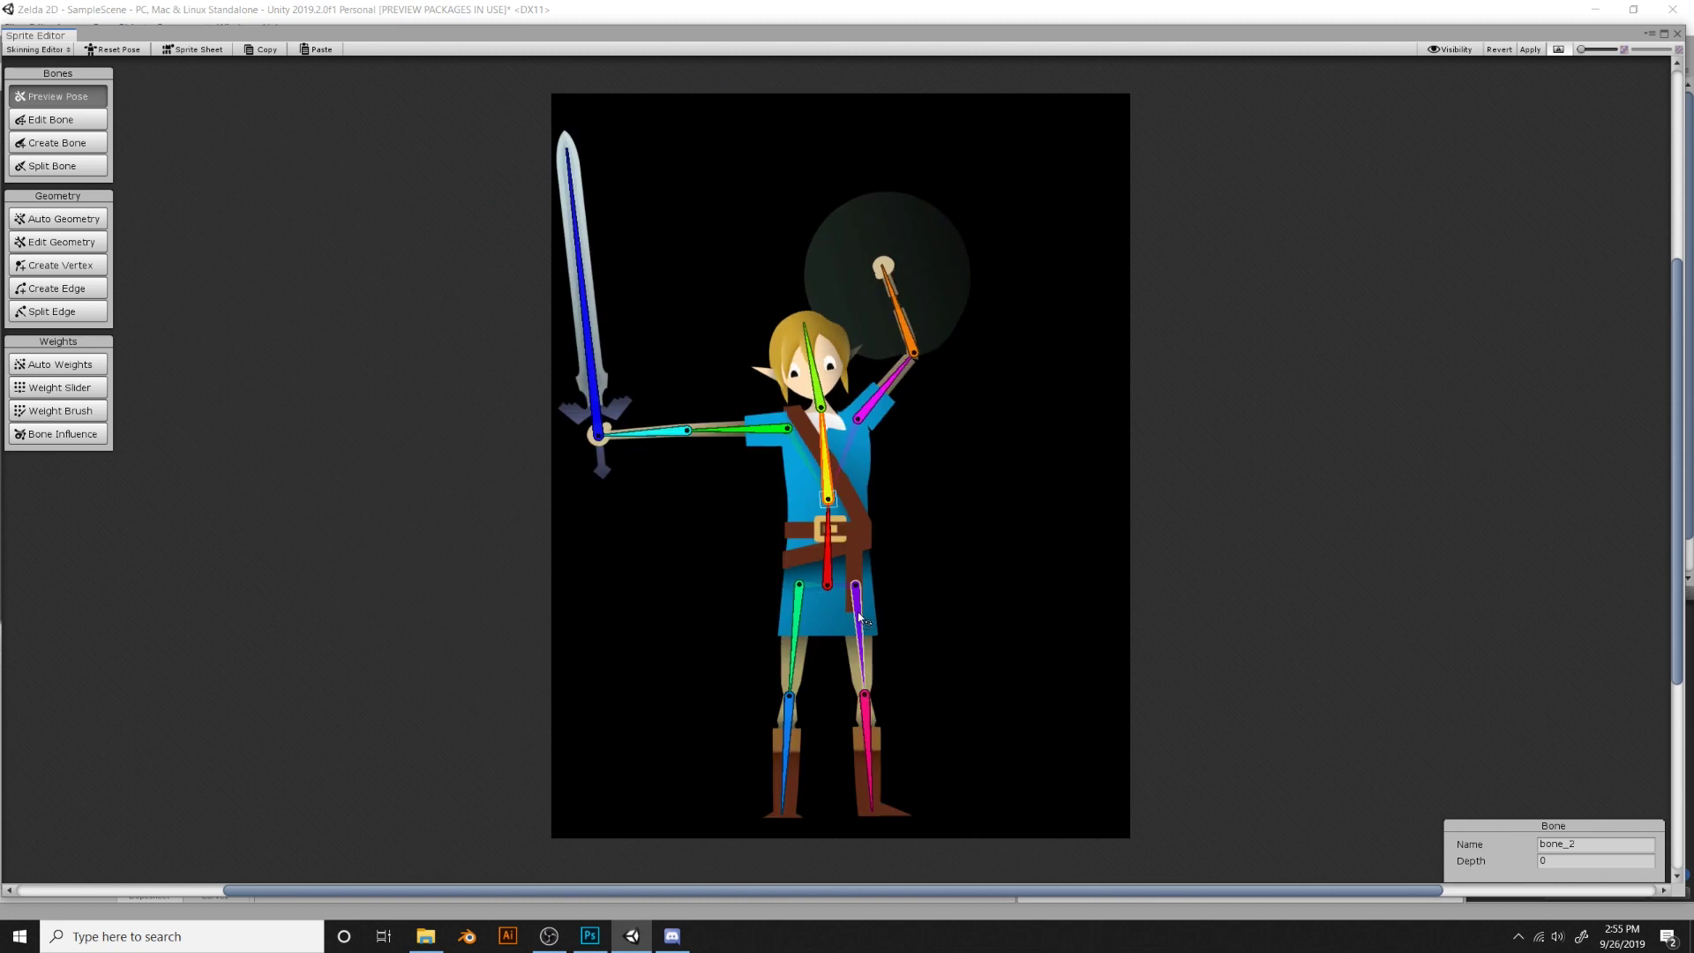
Spread the legs wide with shins pointing down and swing the sword upward
left_click_drag(863, 620, 899, 565)
left_click_drag(796, 623, 763, 595)
left_click_drag(649, 621, 734, 625)
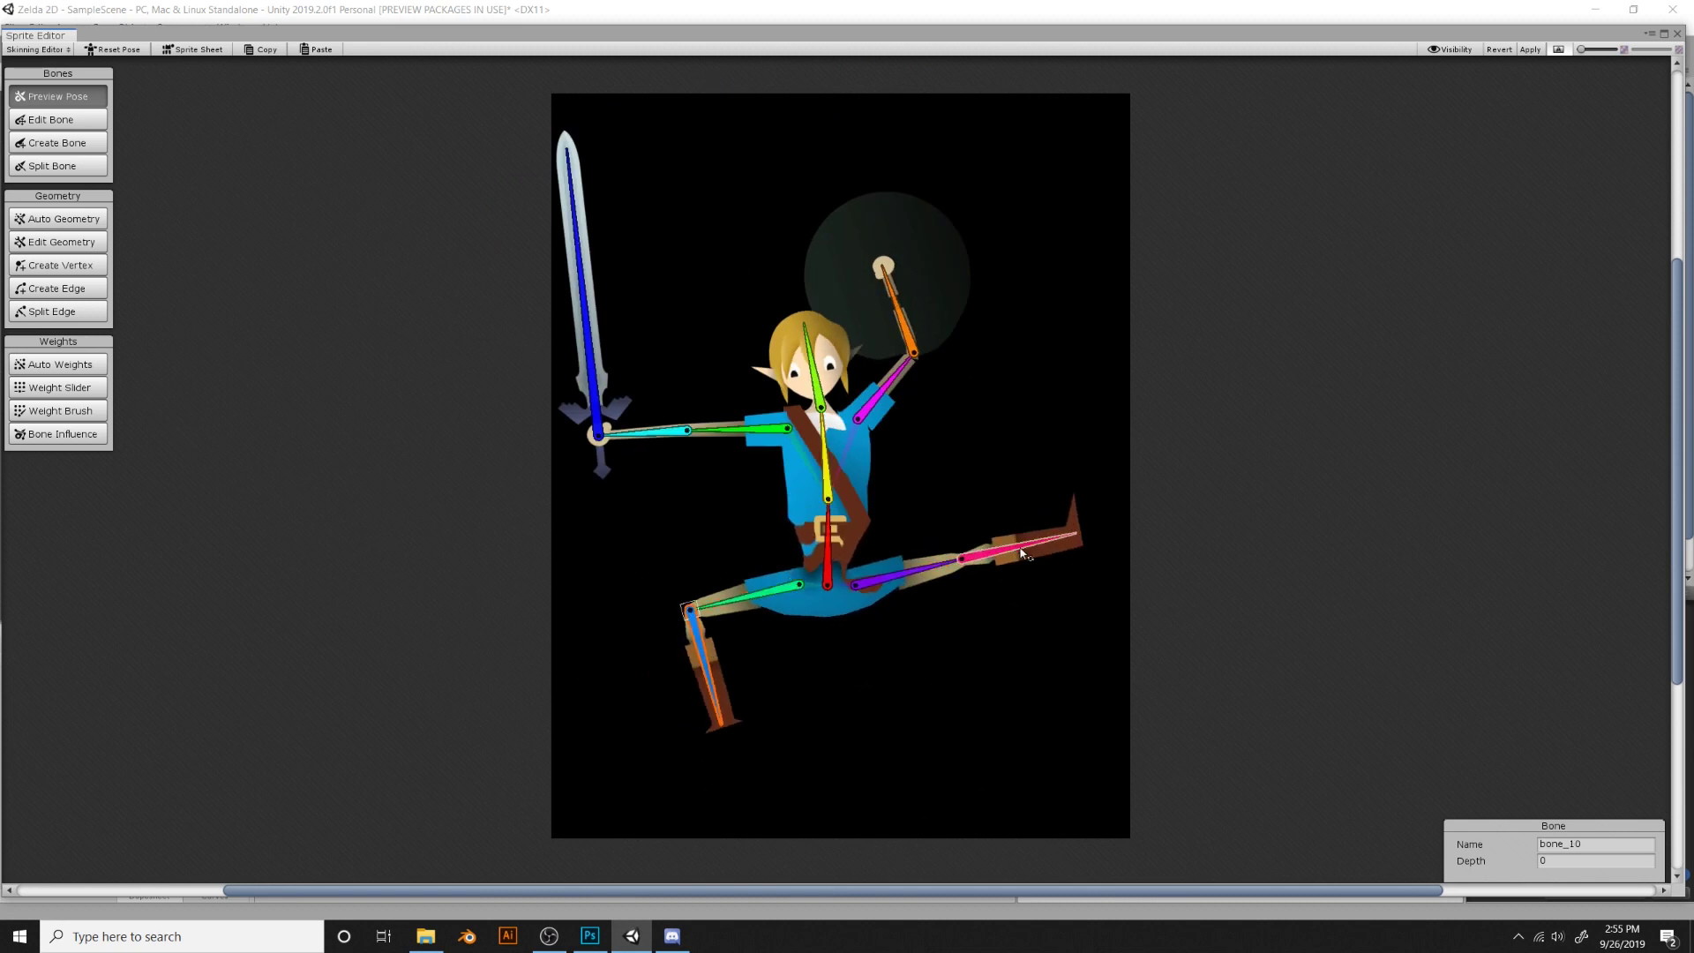
left_click_drag(1021, 553, 983, 622)
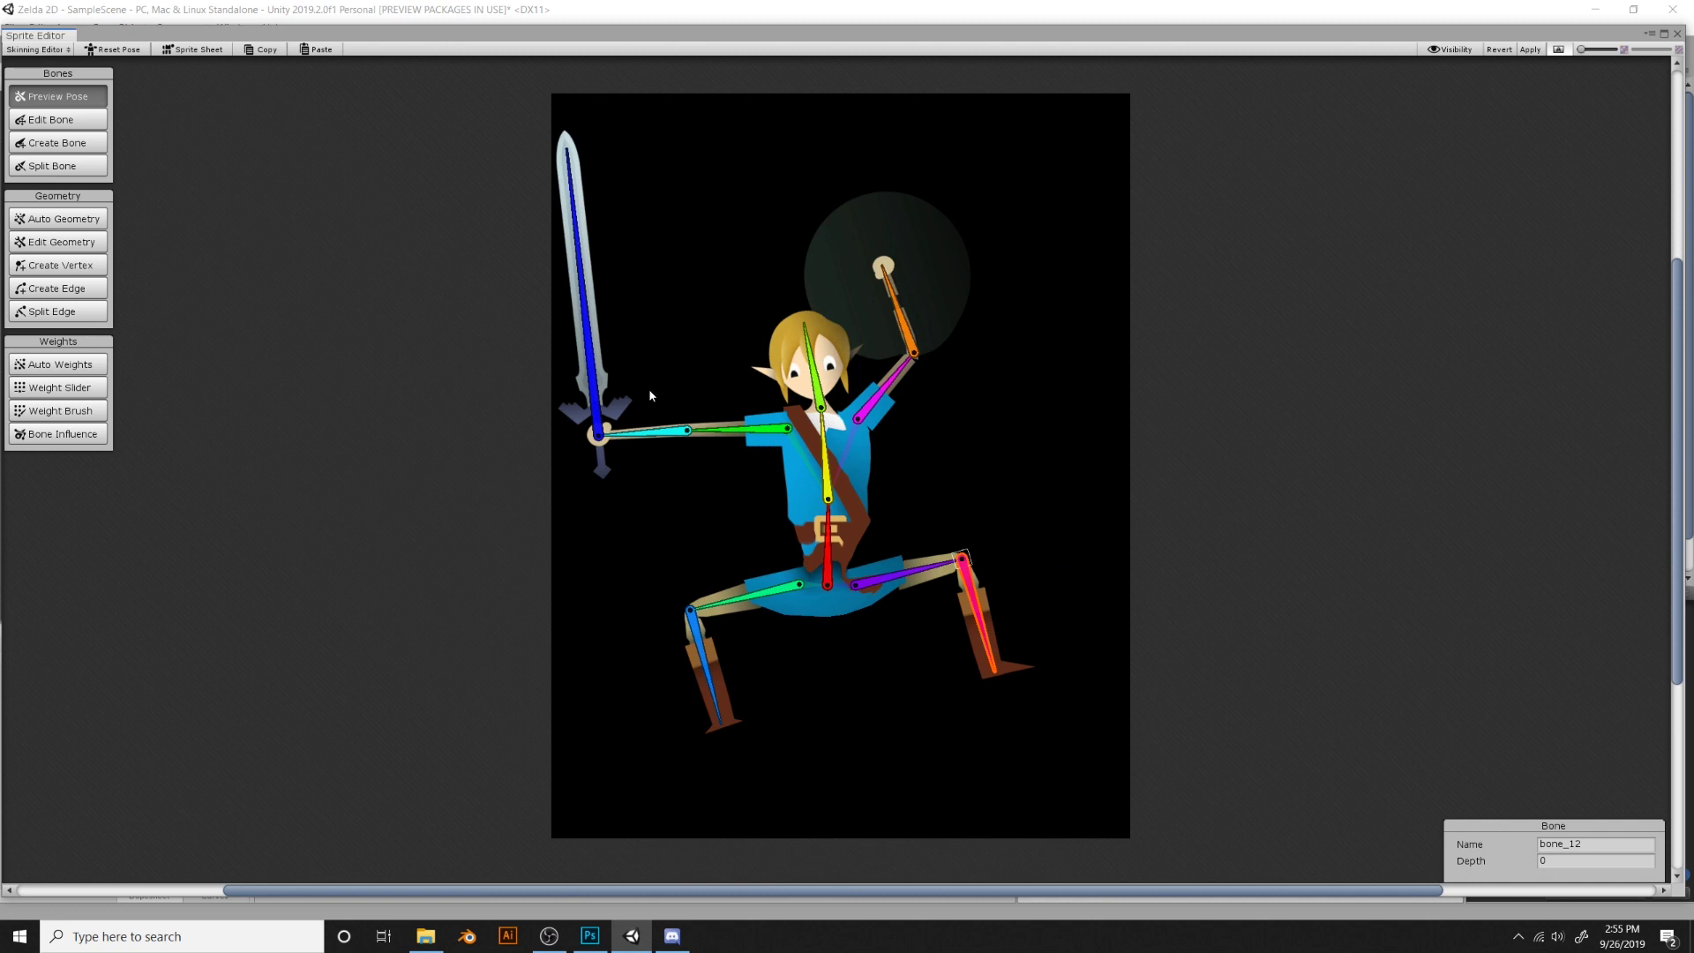
left_click_drag(592, 380, 623, 386)
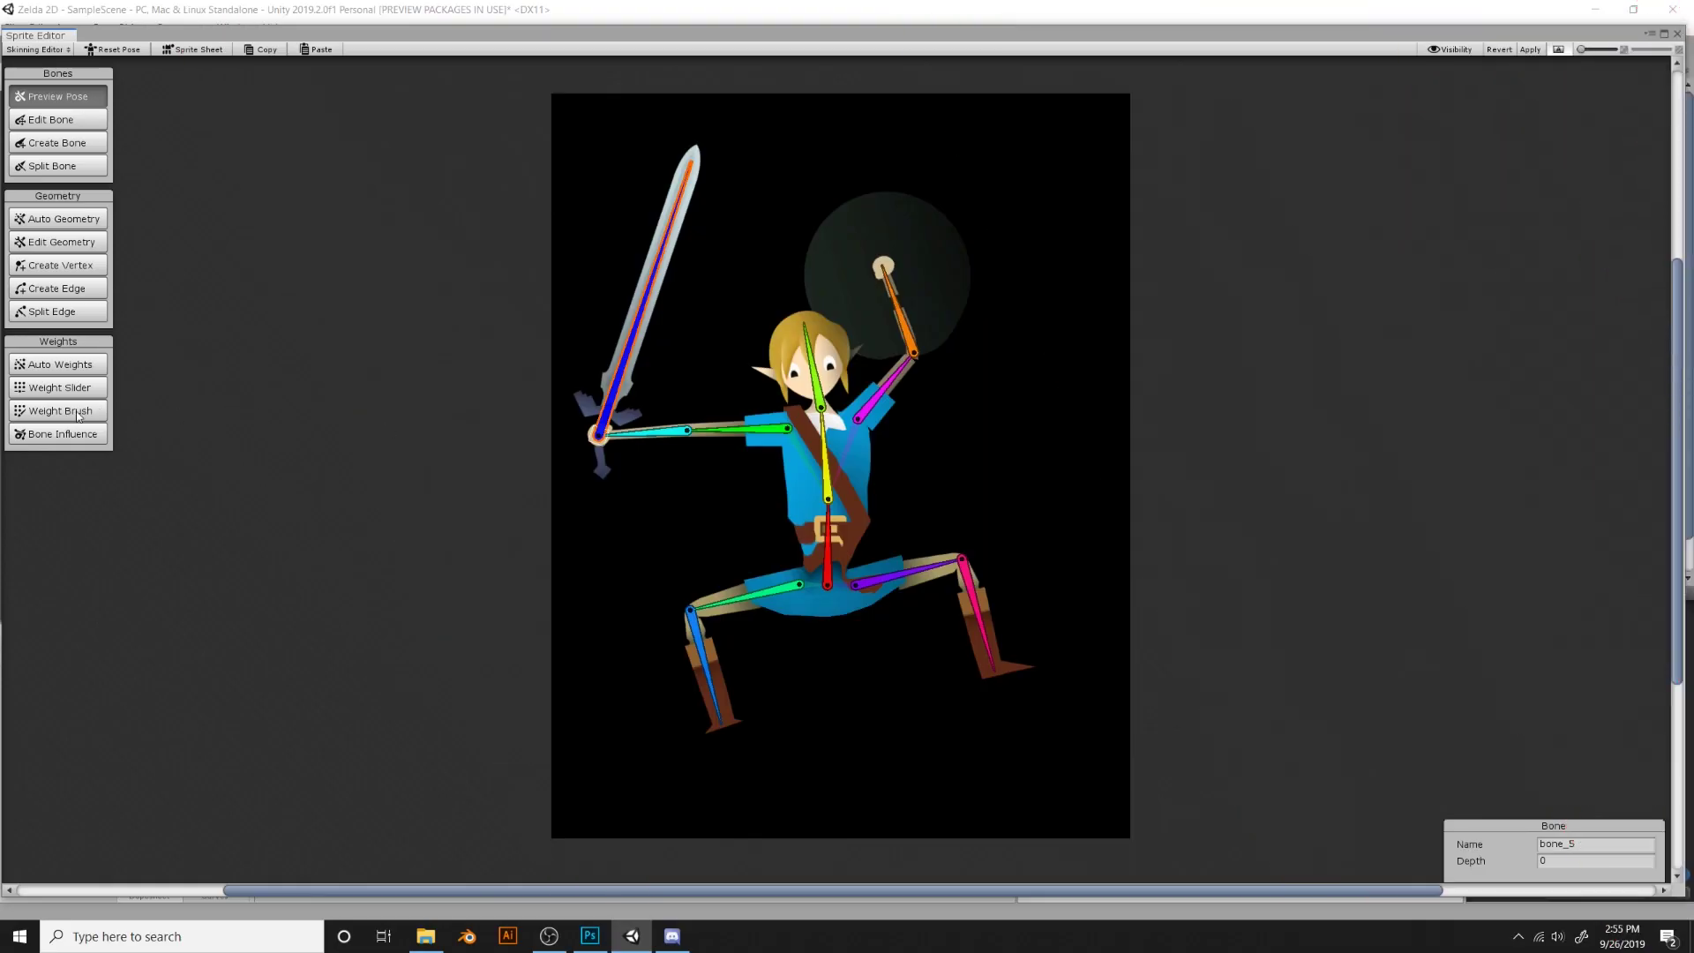
left_click(78, 413)
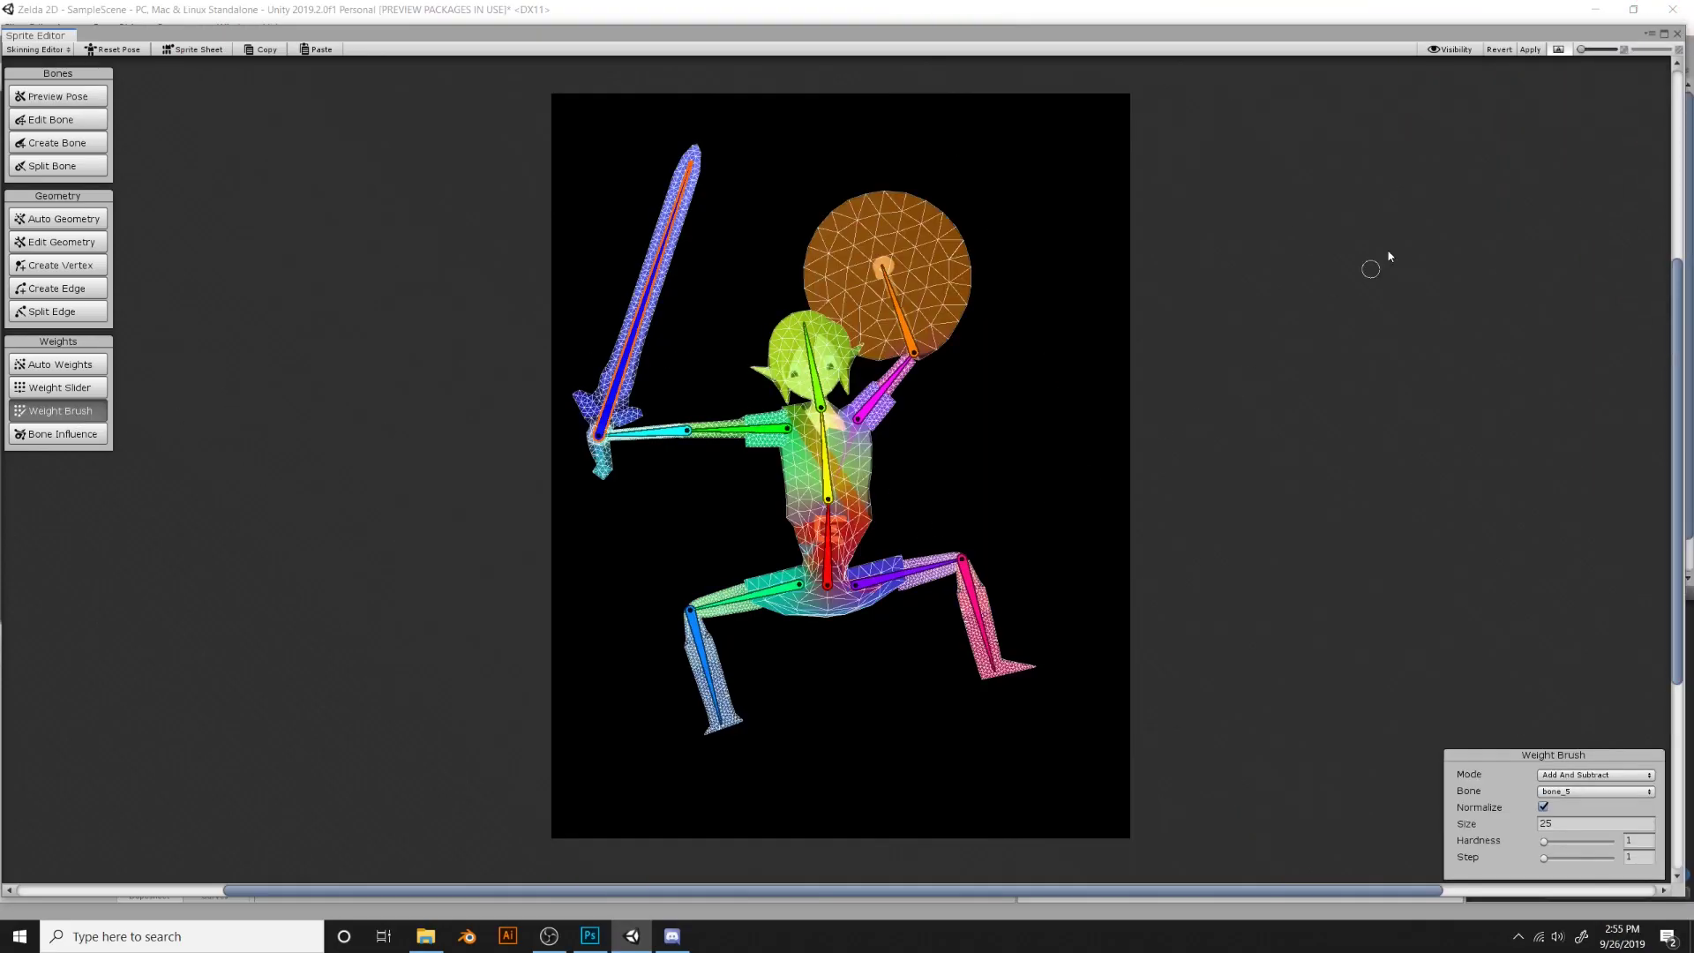
Zoom in on Link's hips and select the torso sprite for weight fixing
left_click_drag(1582, 51, 1585, 58)
scroll(870, 559, "up", 5)
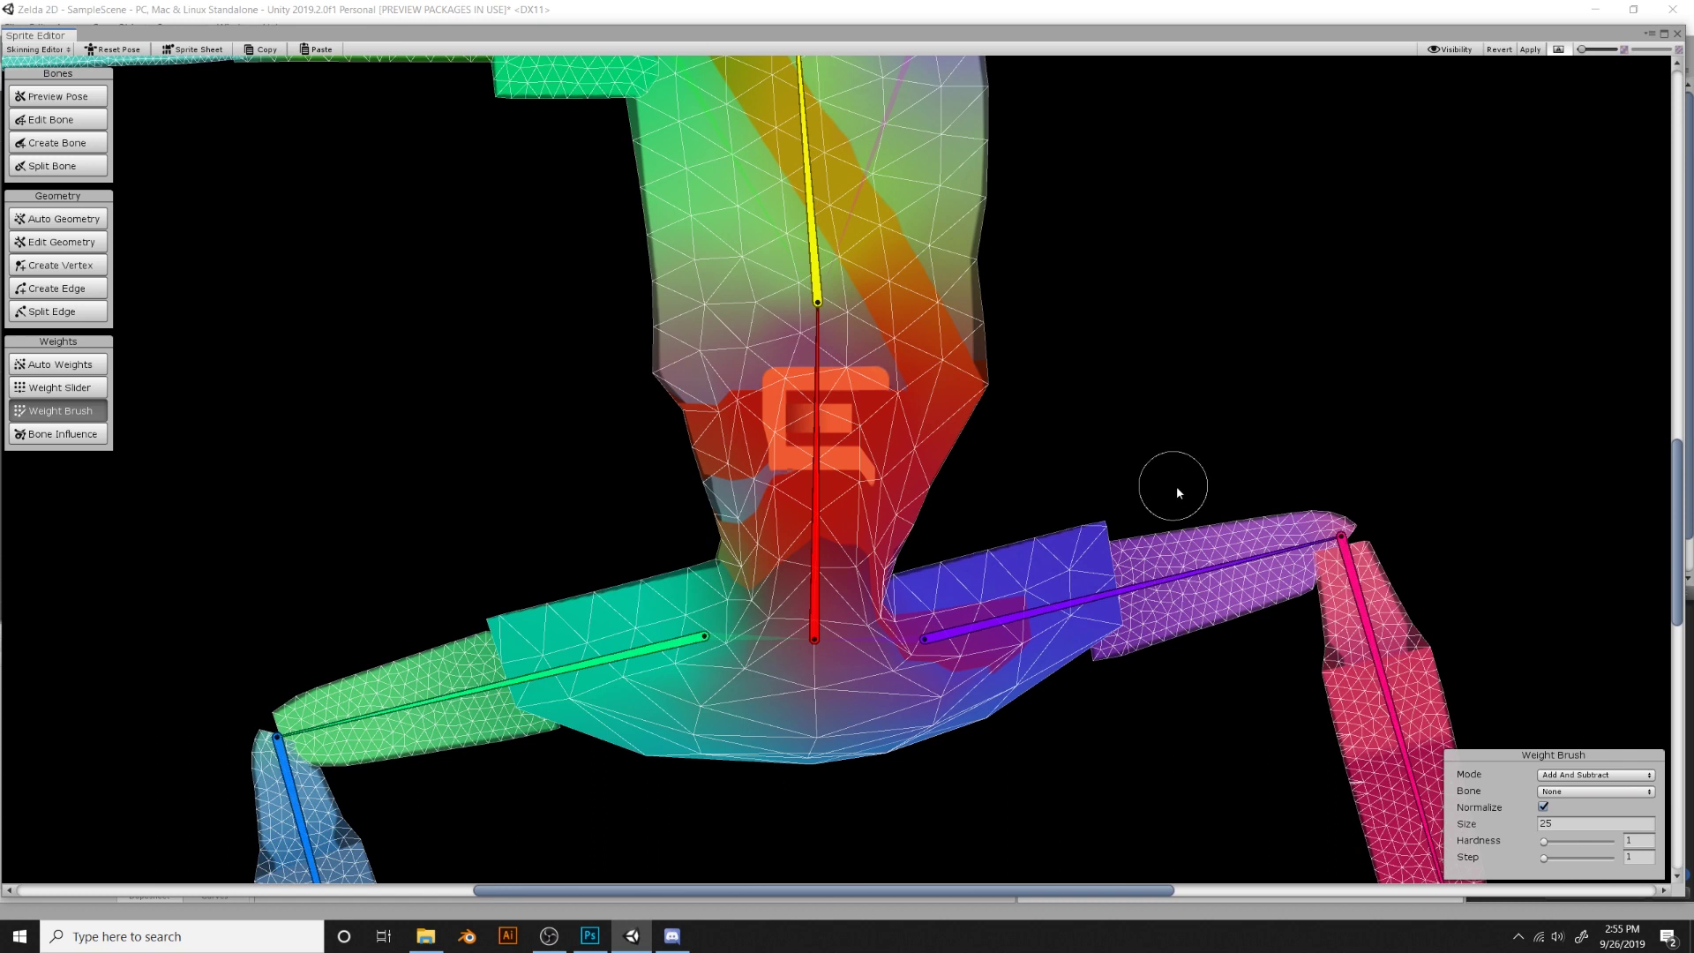
middle_click_drag(1177, 486, 1086, 362)
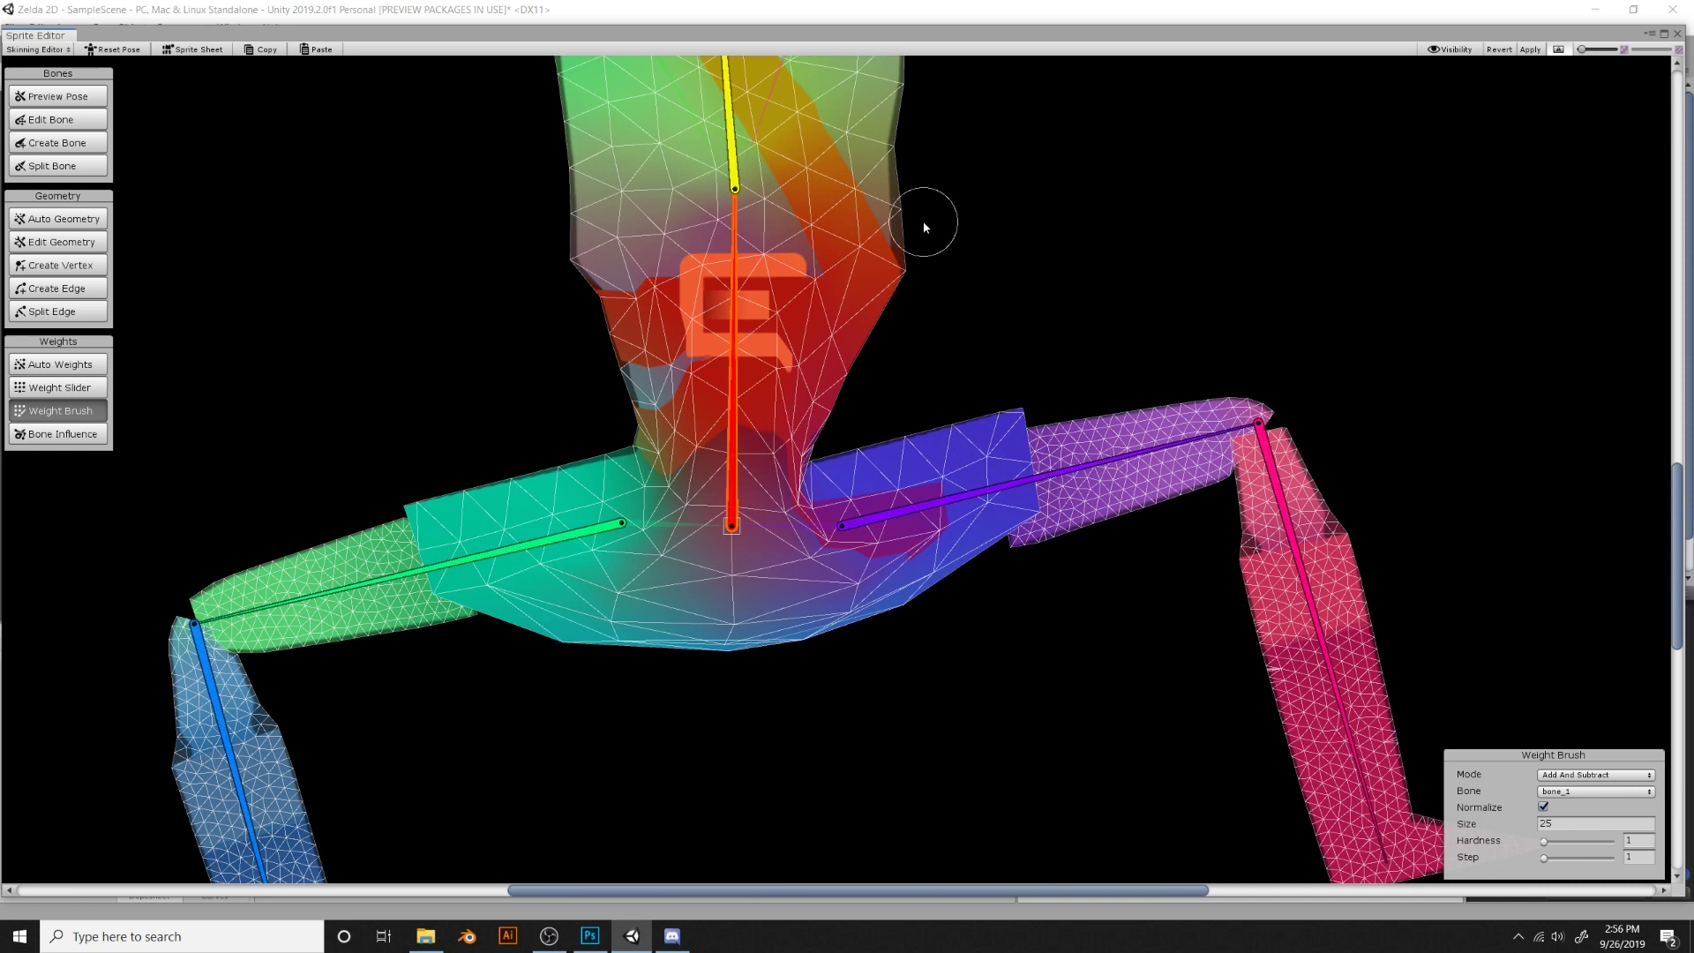
left_click(857, 307)
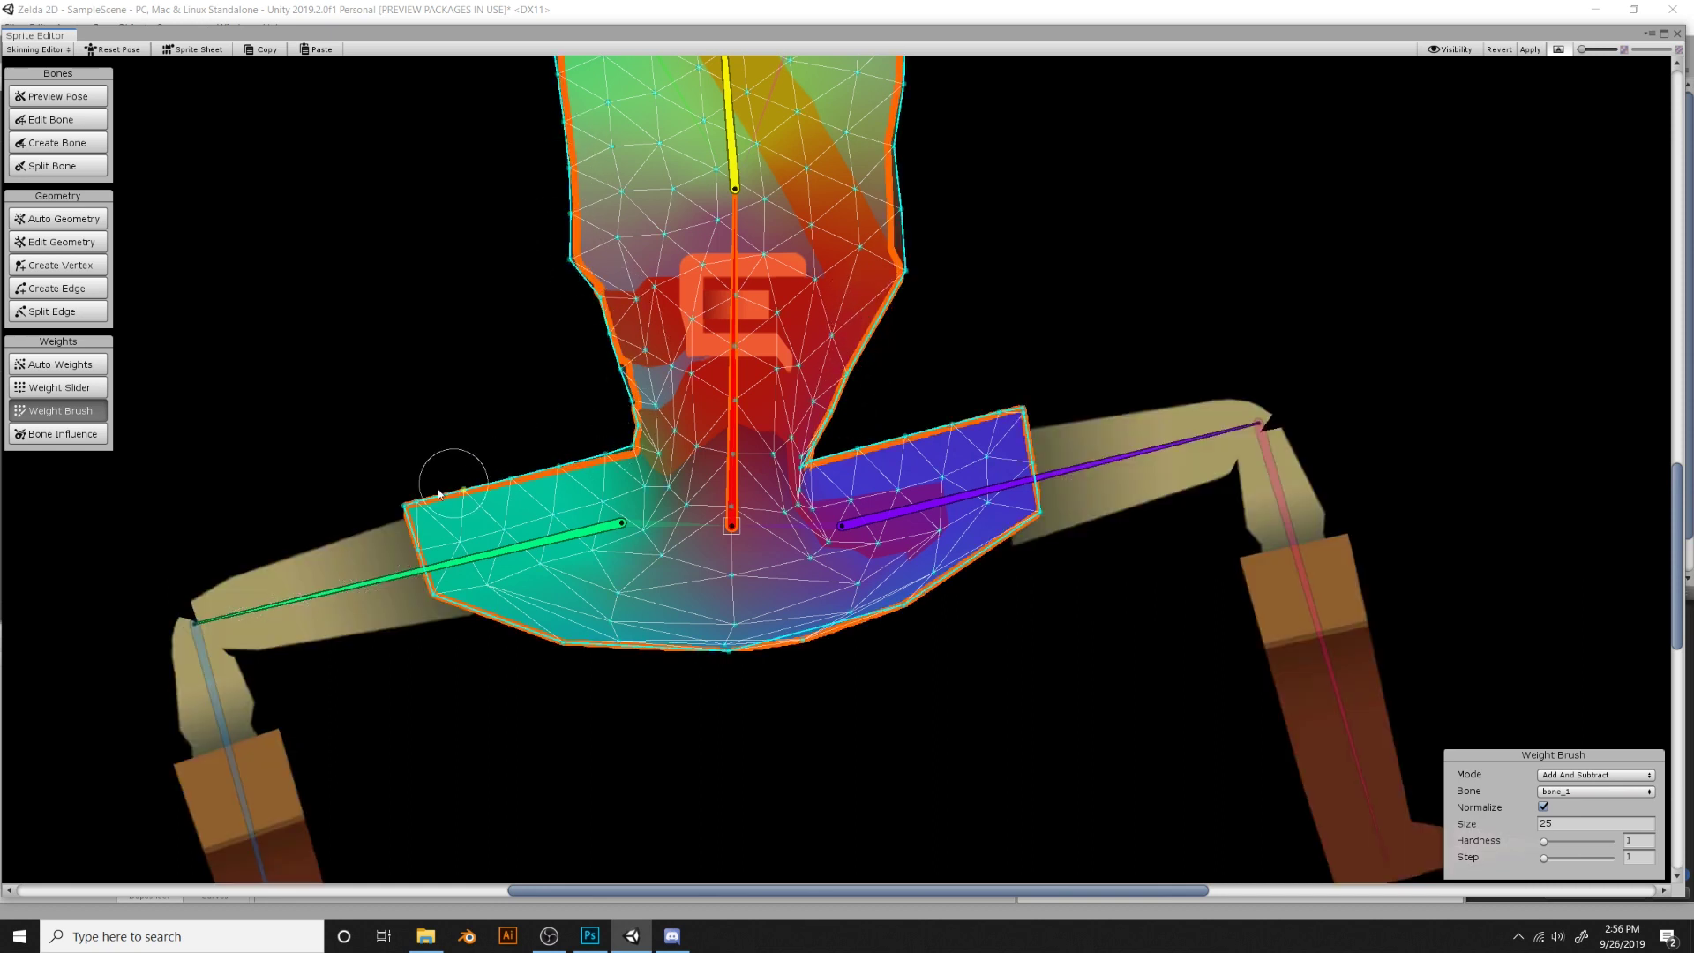
mouse_move(954, 163)
middle_mouse_down()
mouse_move(1028, 617)
mouse_move(979, 600)
mouse_move(998, 255)
middle_mouse_up()
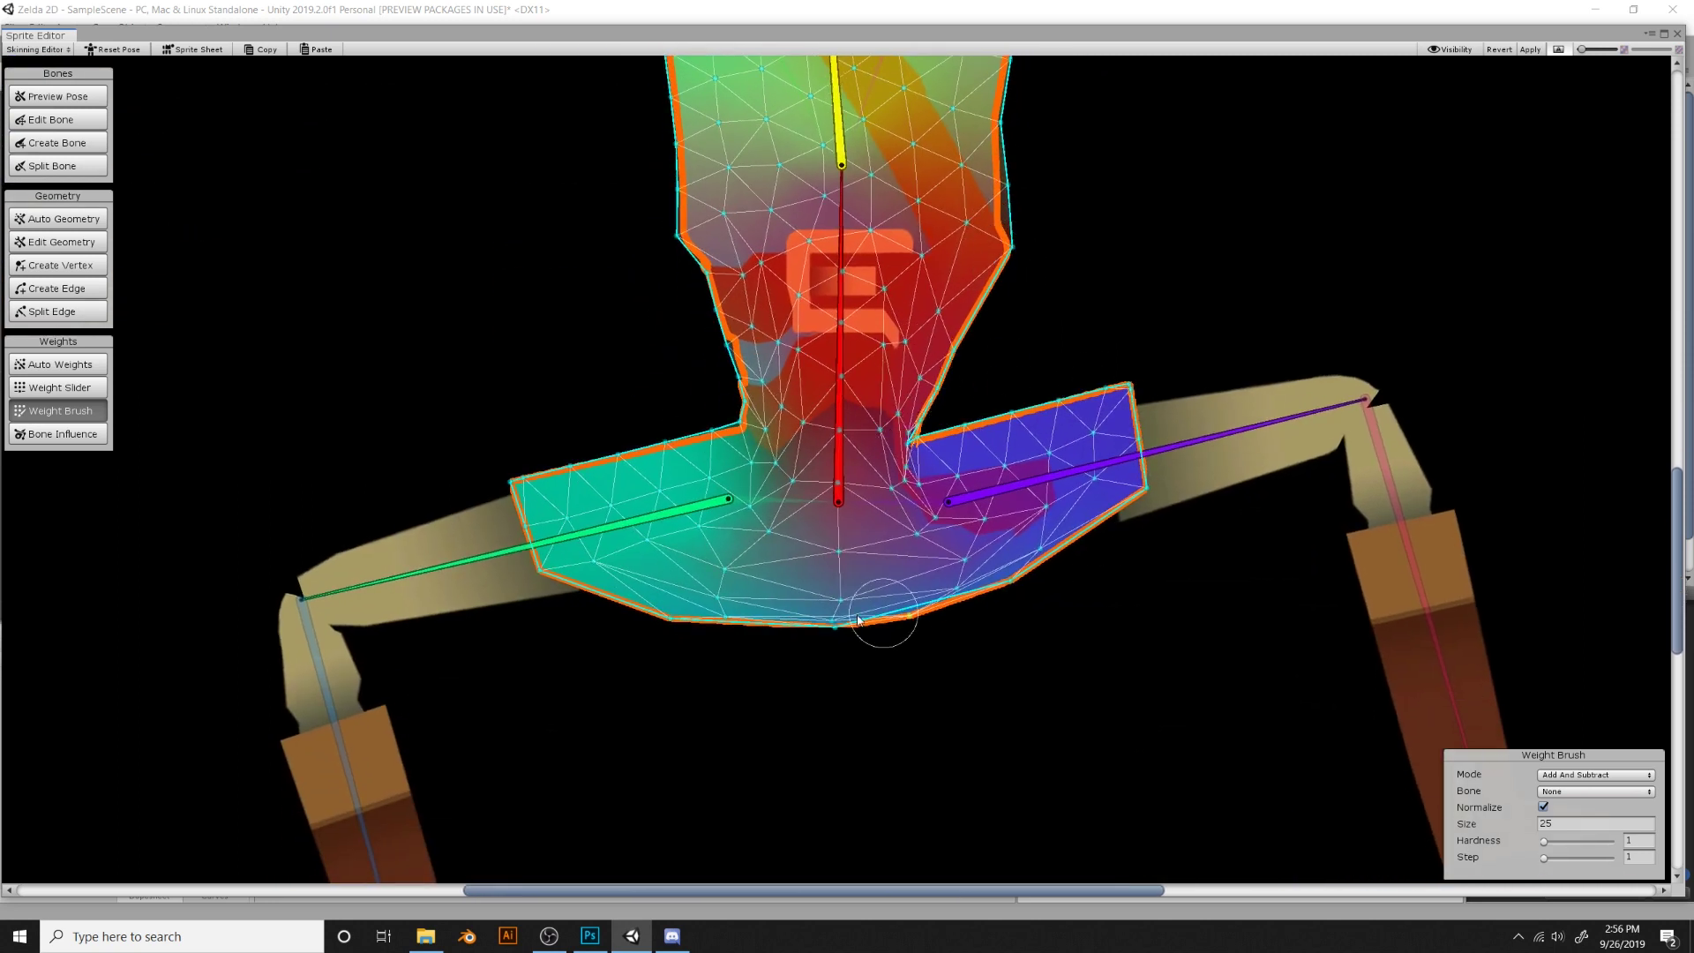
Check the Body layer's torso in Photoshop, undo the move, and return to Unity
key("alt+Tab")
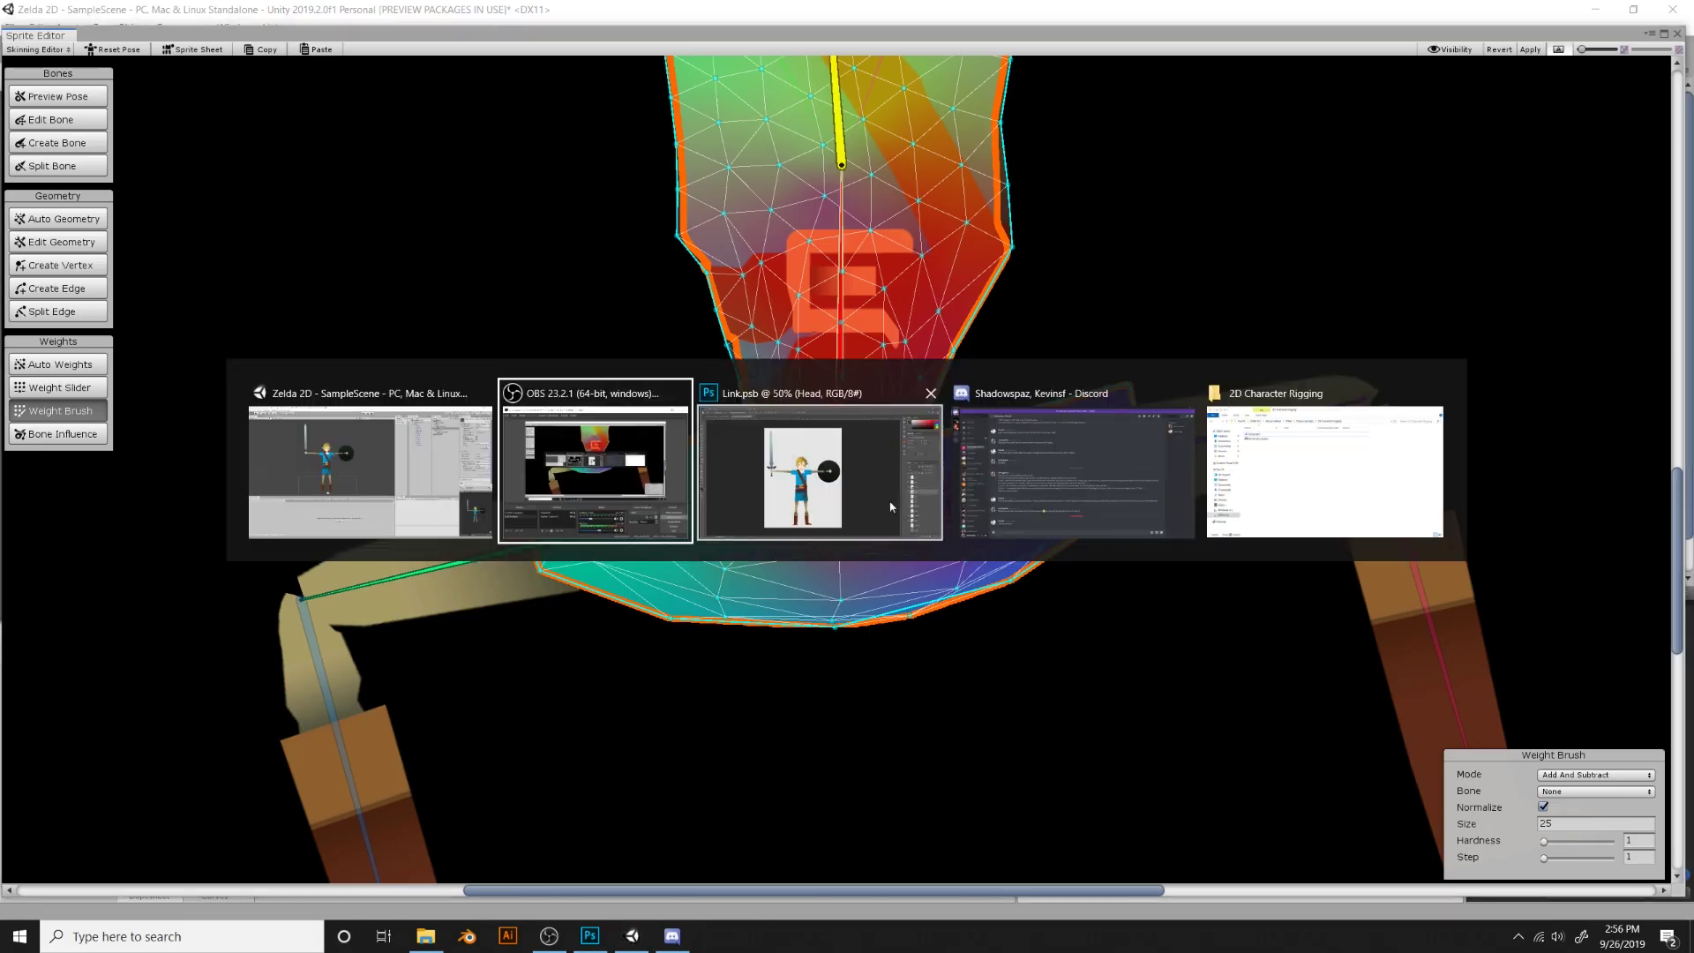
left_click_drag(720, 512, 874, 284, "ctrl")
key("ctrl+z")
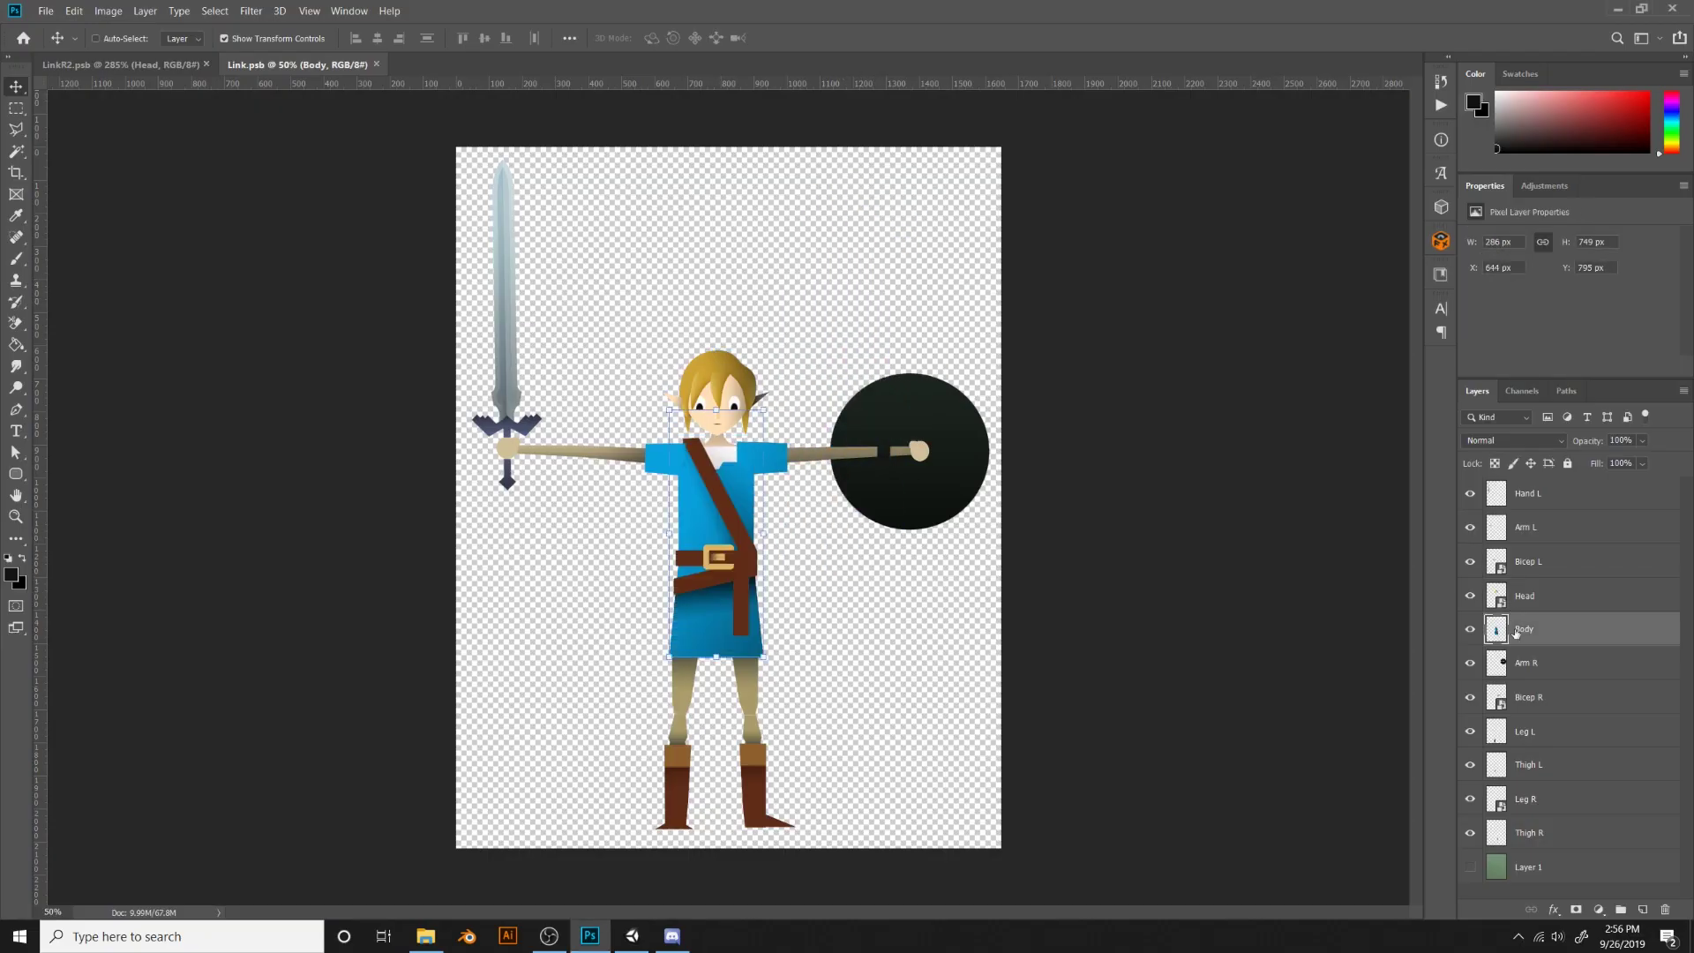
key("alt+Tab")
left_click(455, 541)
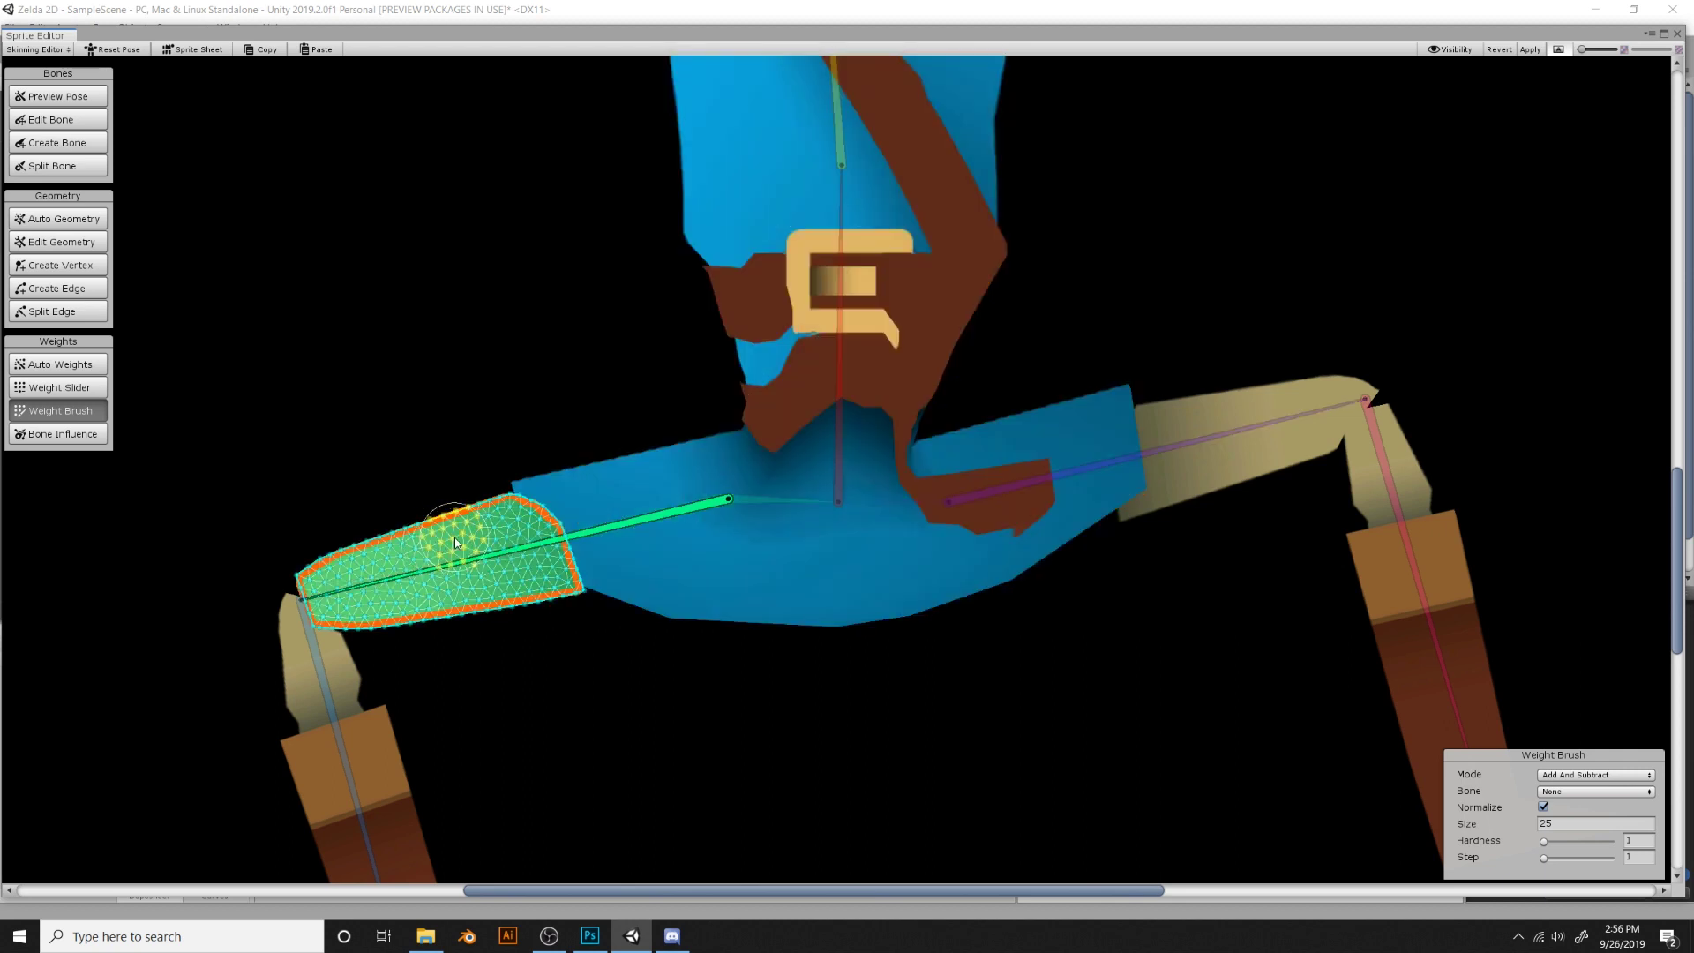
left_click(1226, 405)
scroll(803, 409, "up", 3)
left_click(803, 410)
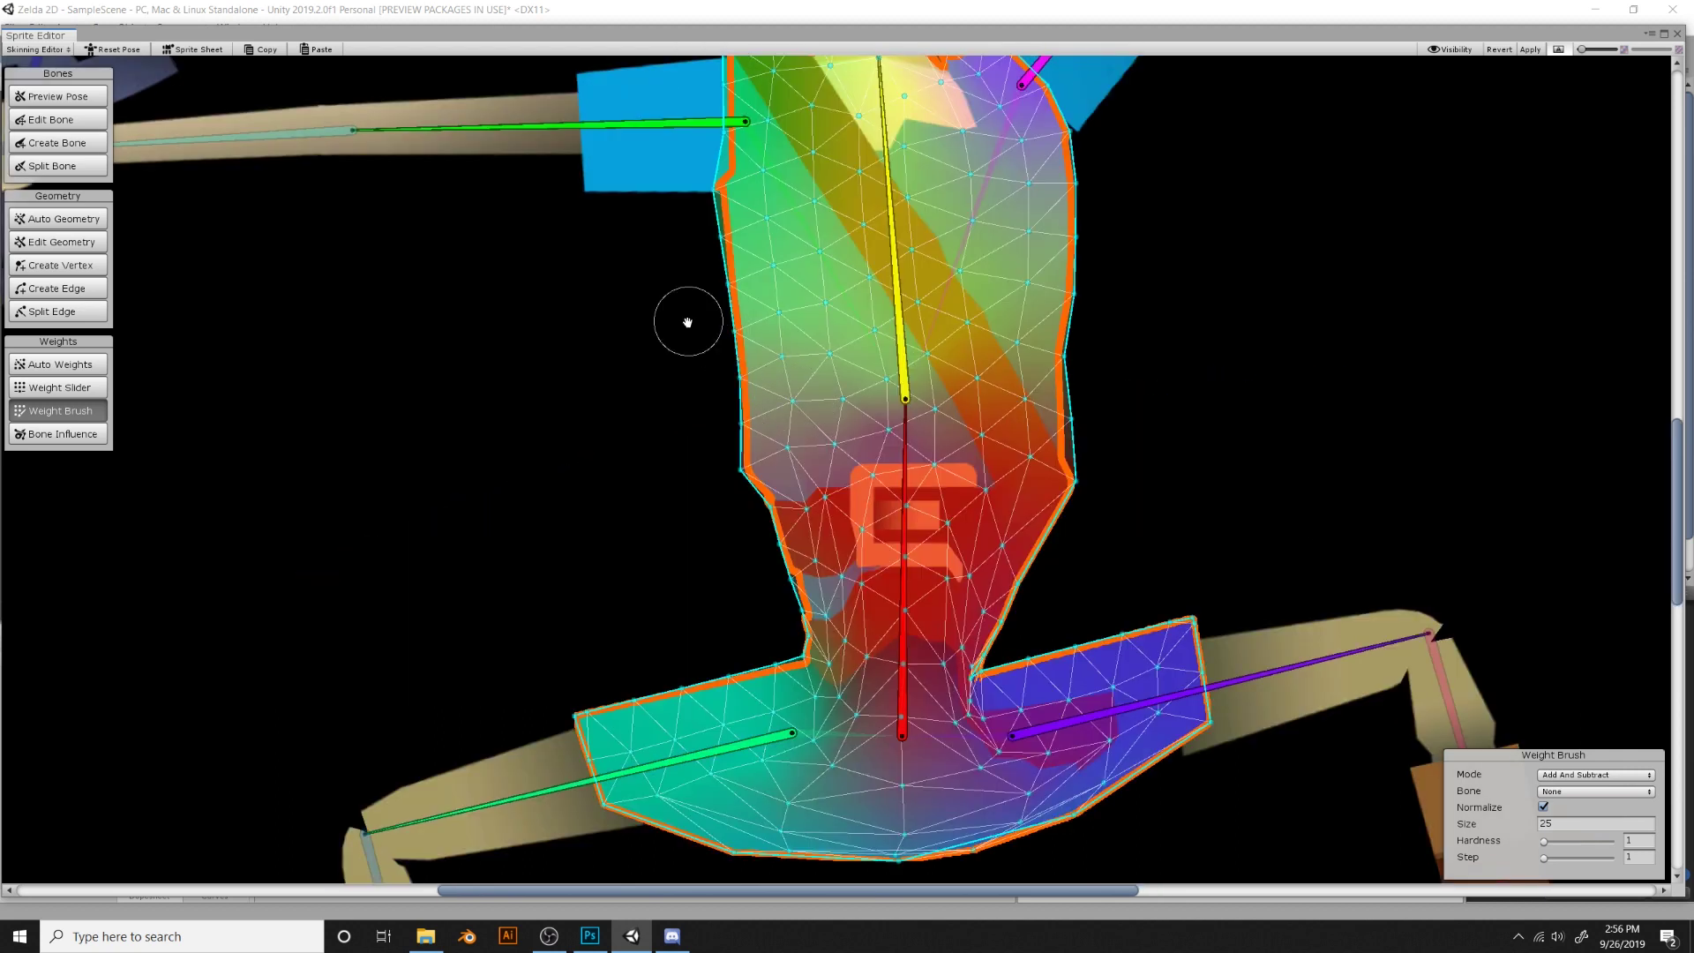
scroll(732, 418, "up", 3)
left_click(732, 380)
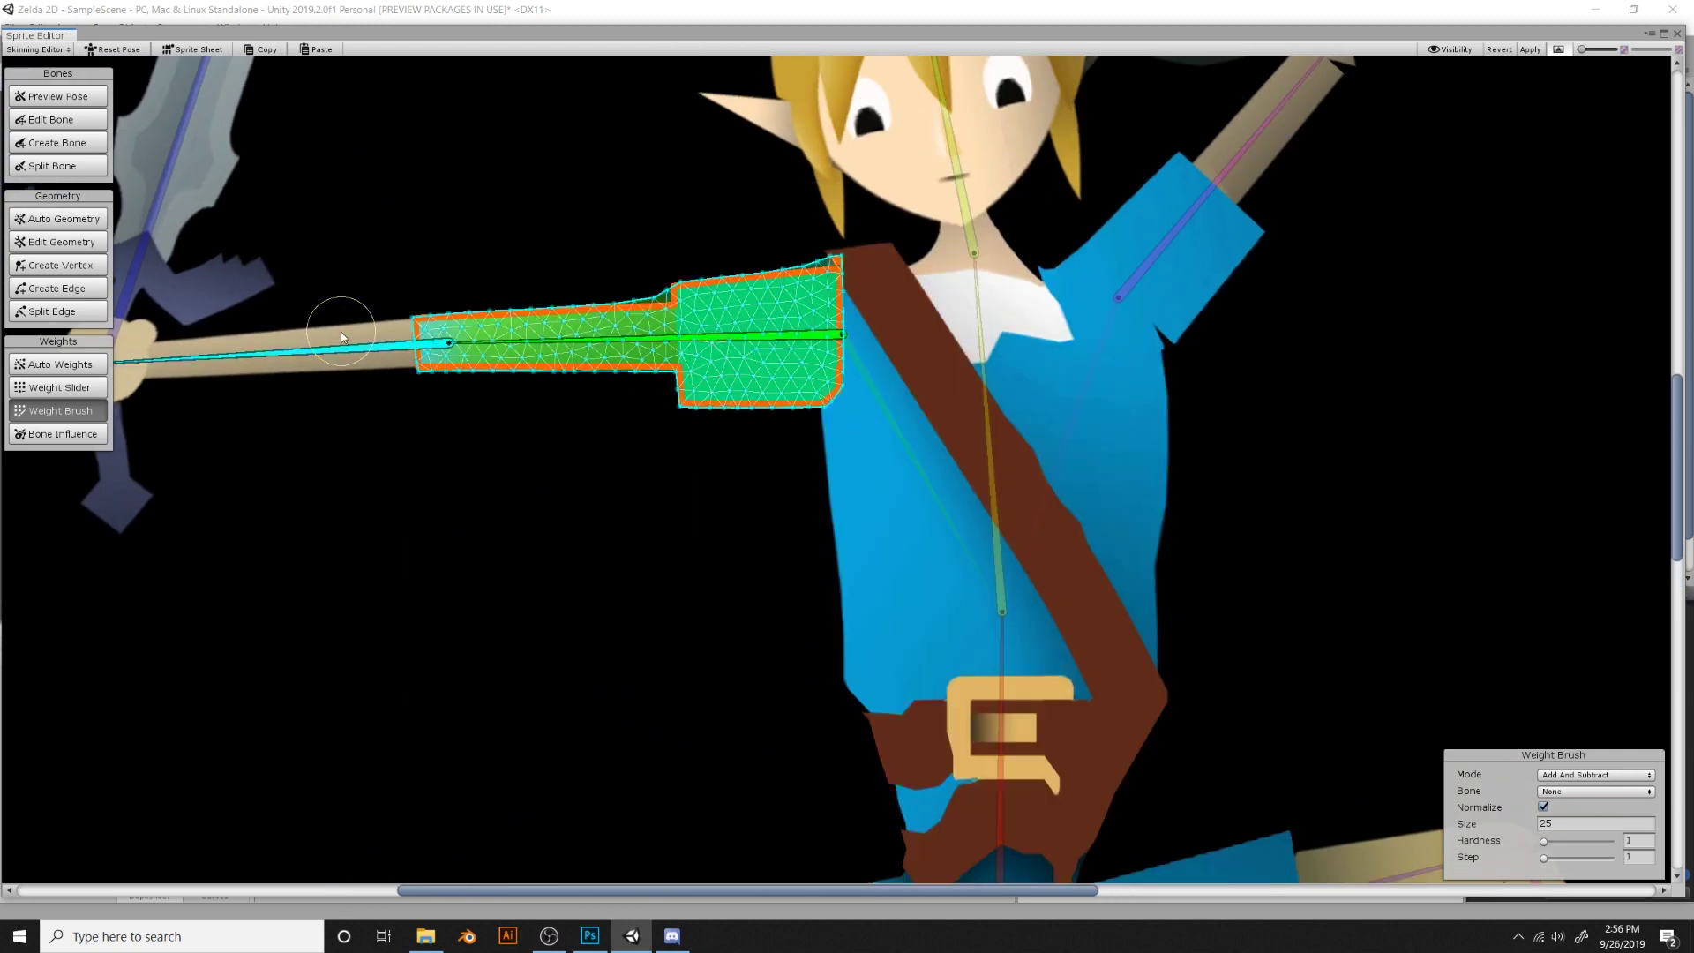
left_click(300, 357)
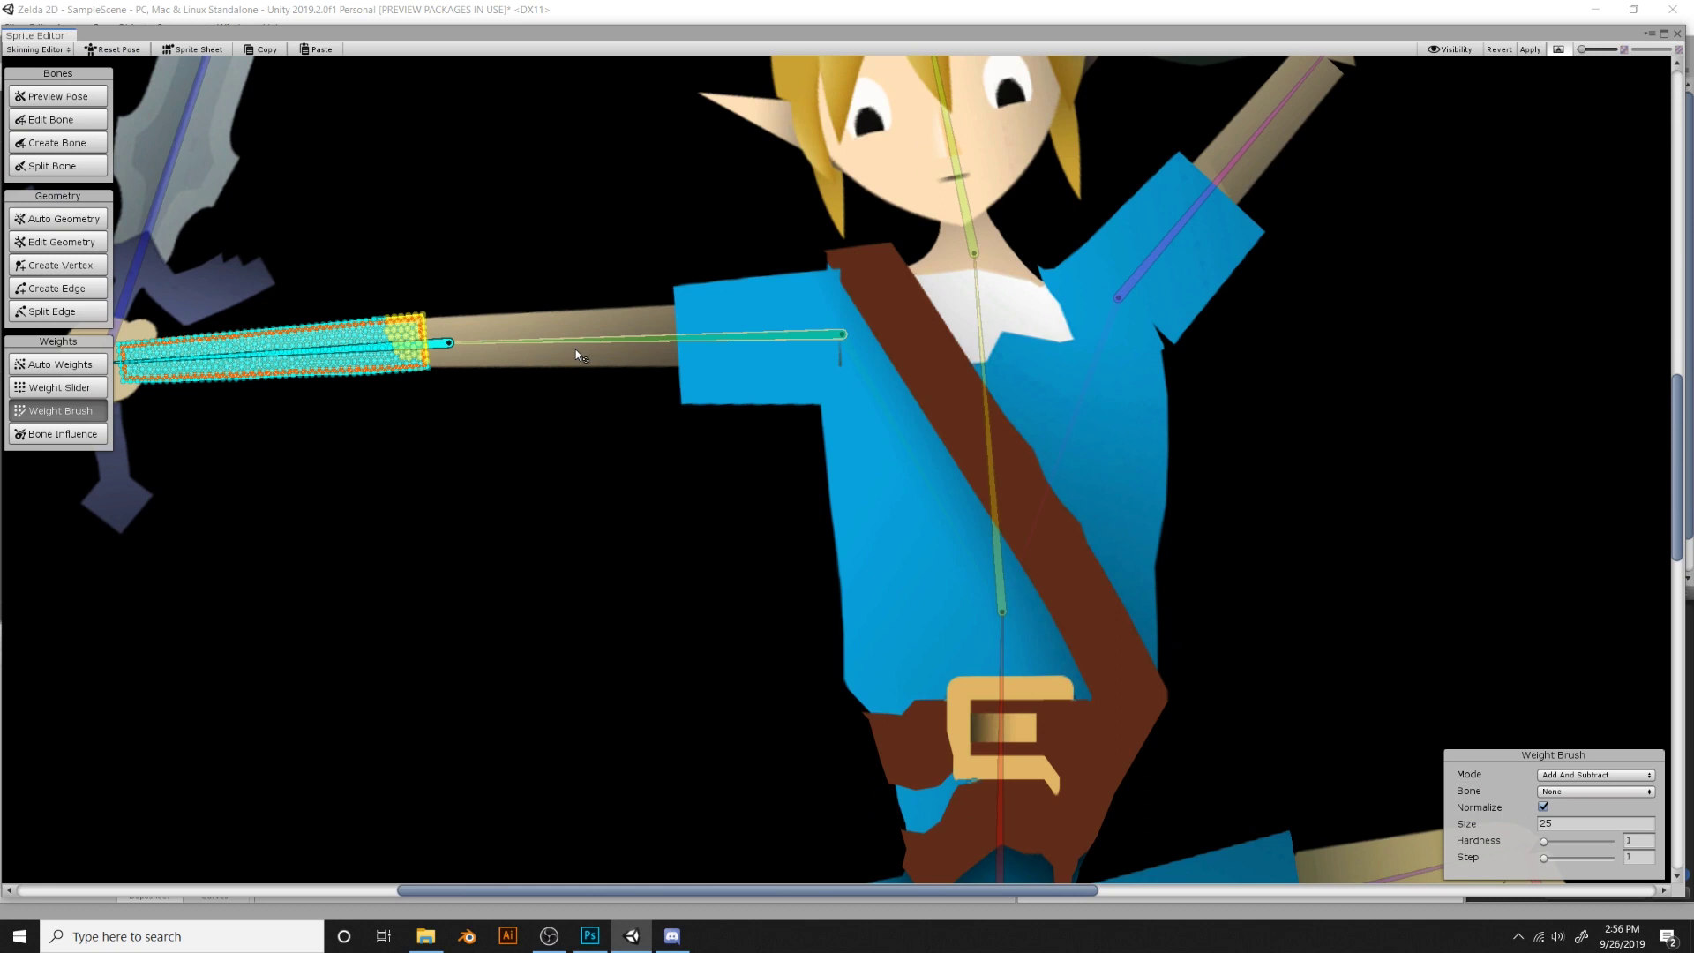
left_click(759, 386)
middle_click_drag(1039, 401, 1361, 450)
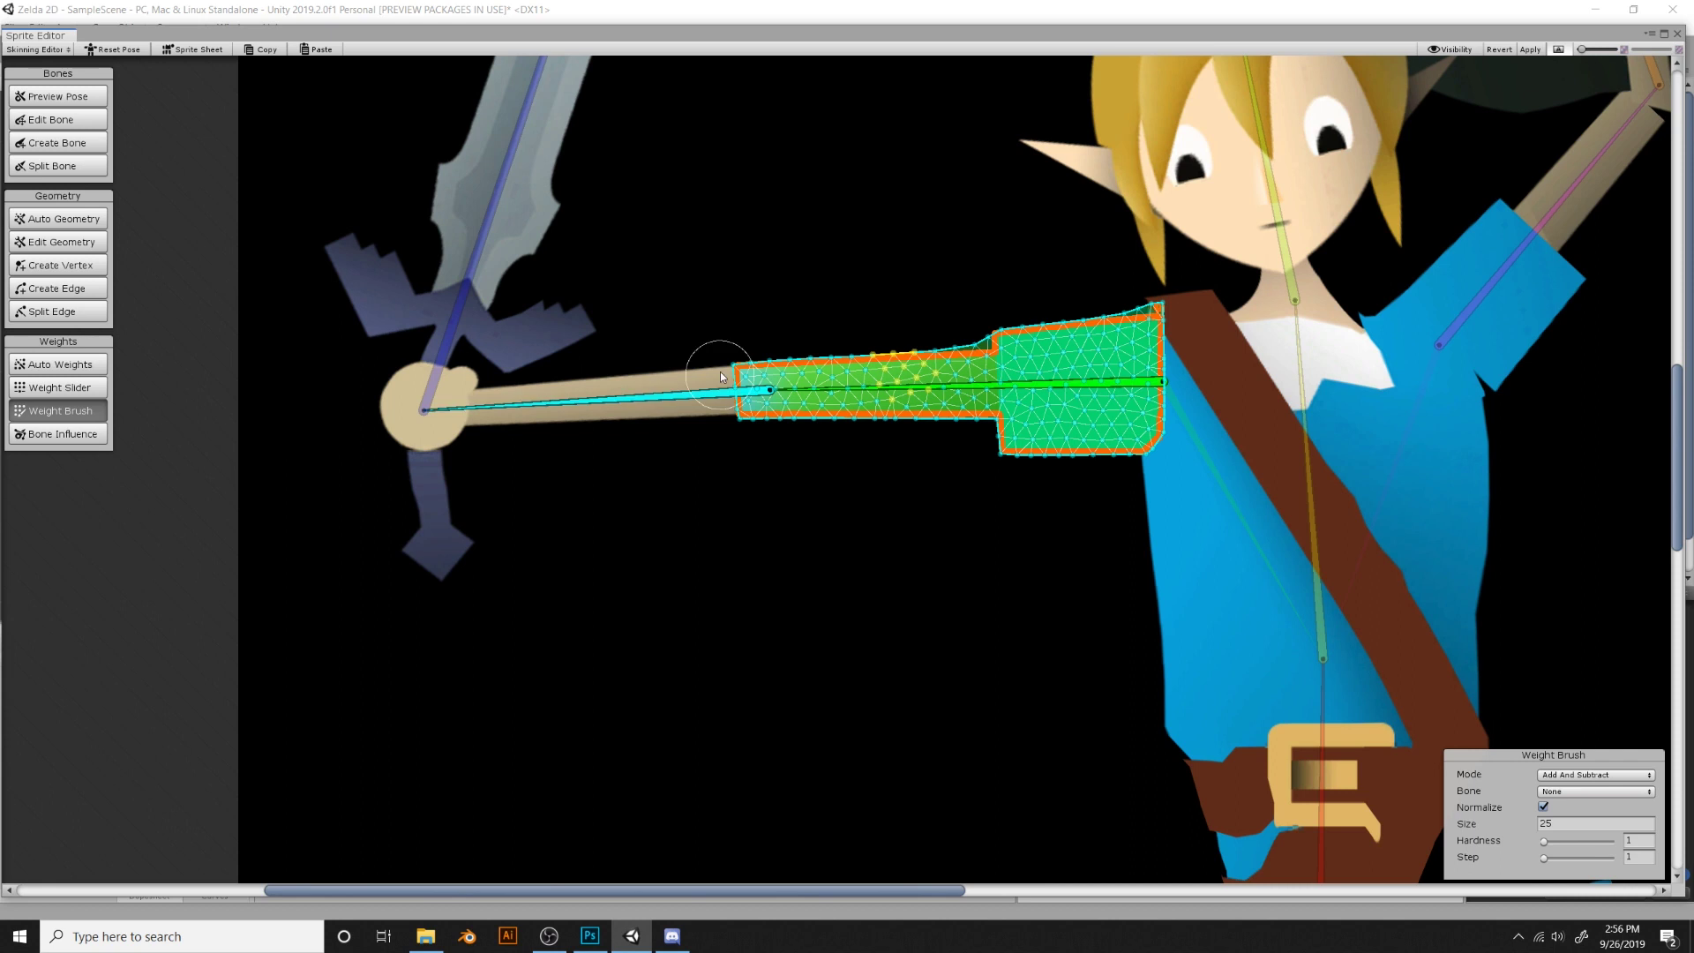
middle_click_drag(1129, 375, 704, 326)
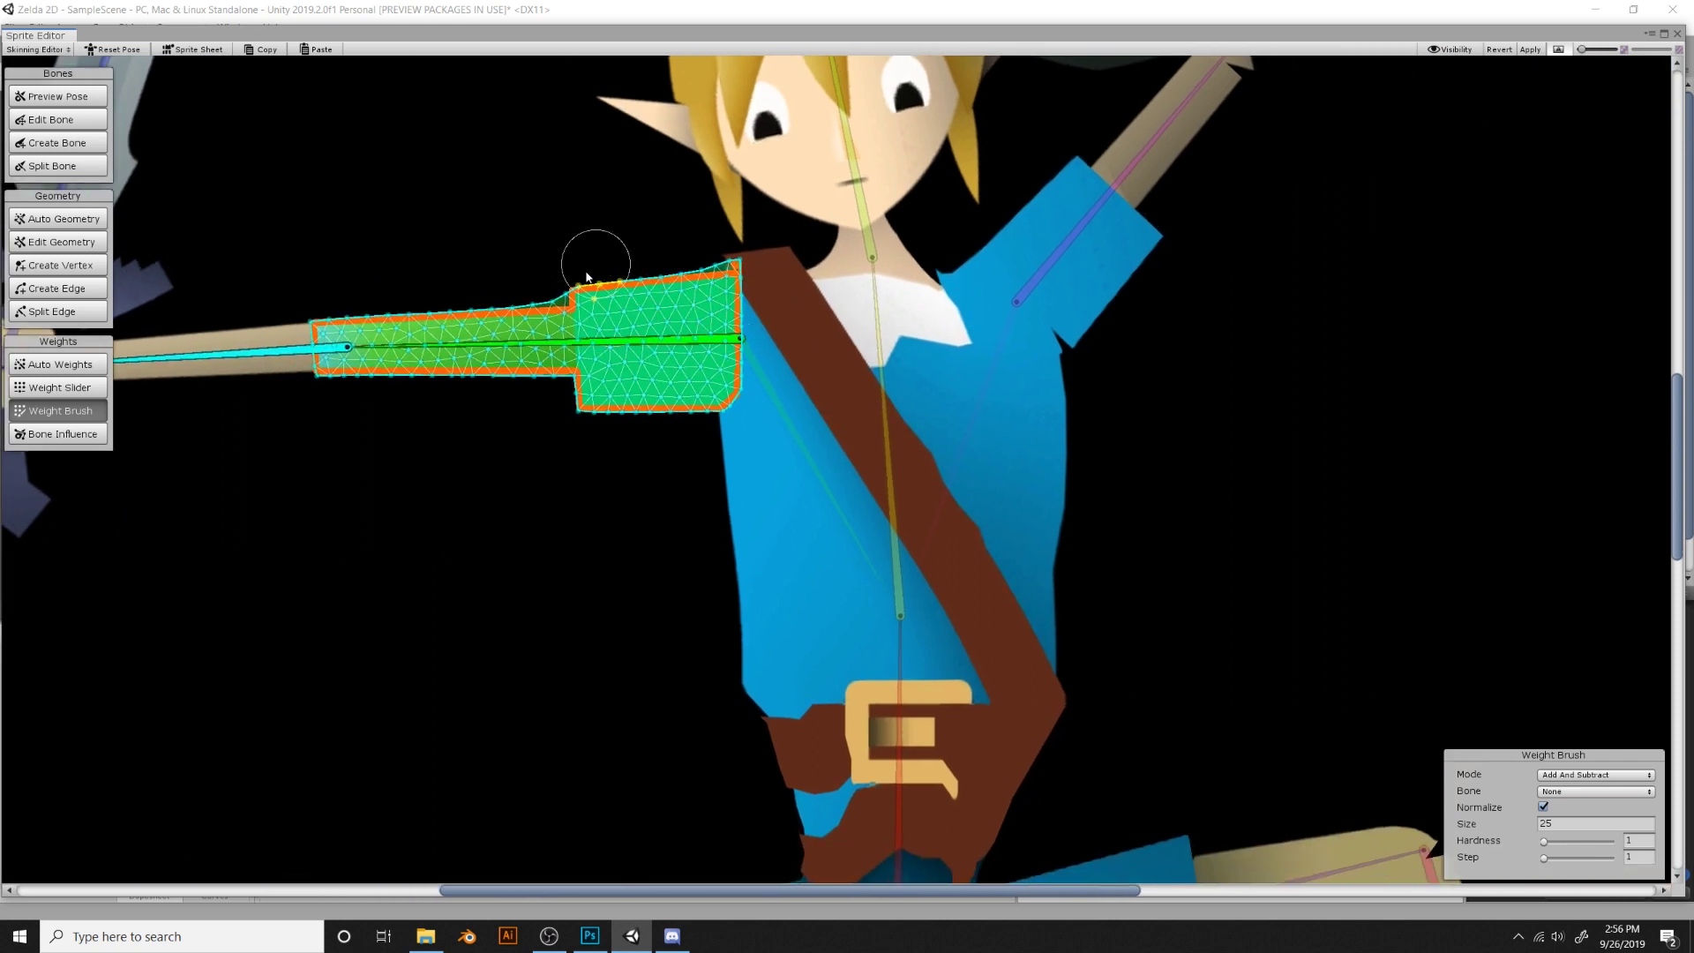
middle_click_drag(765, 424, 703, 324)
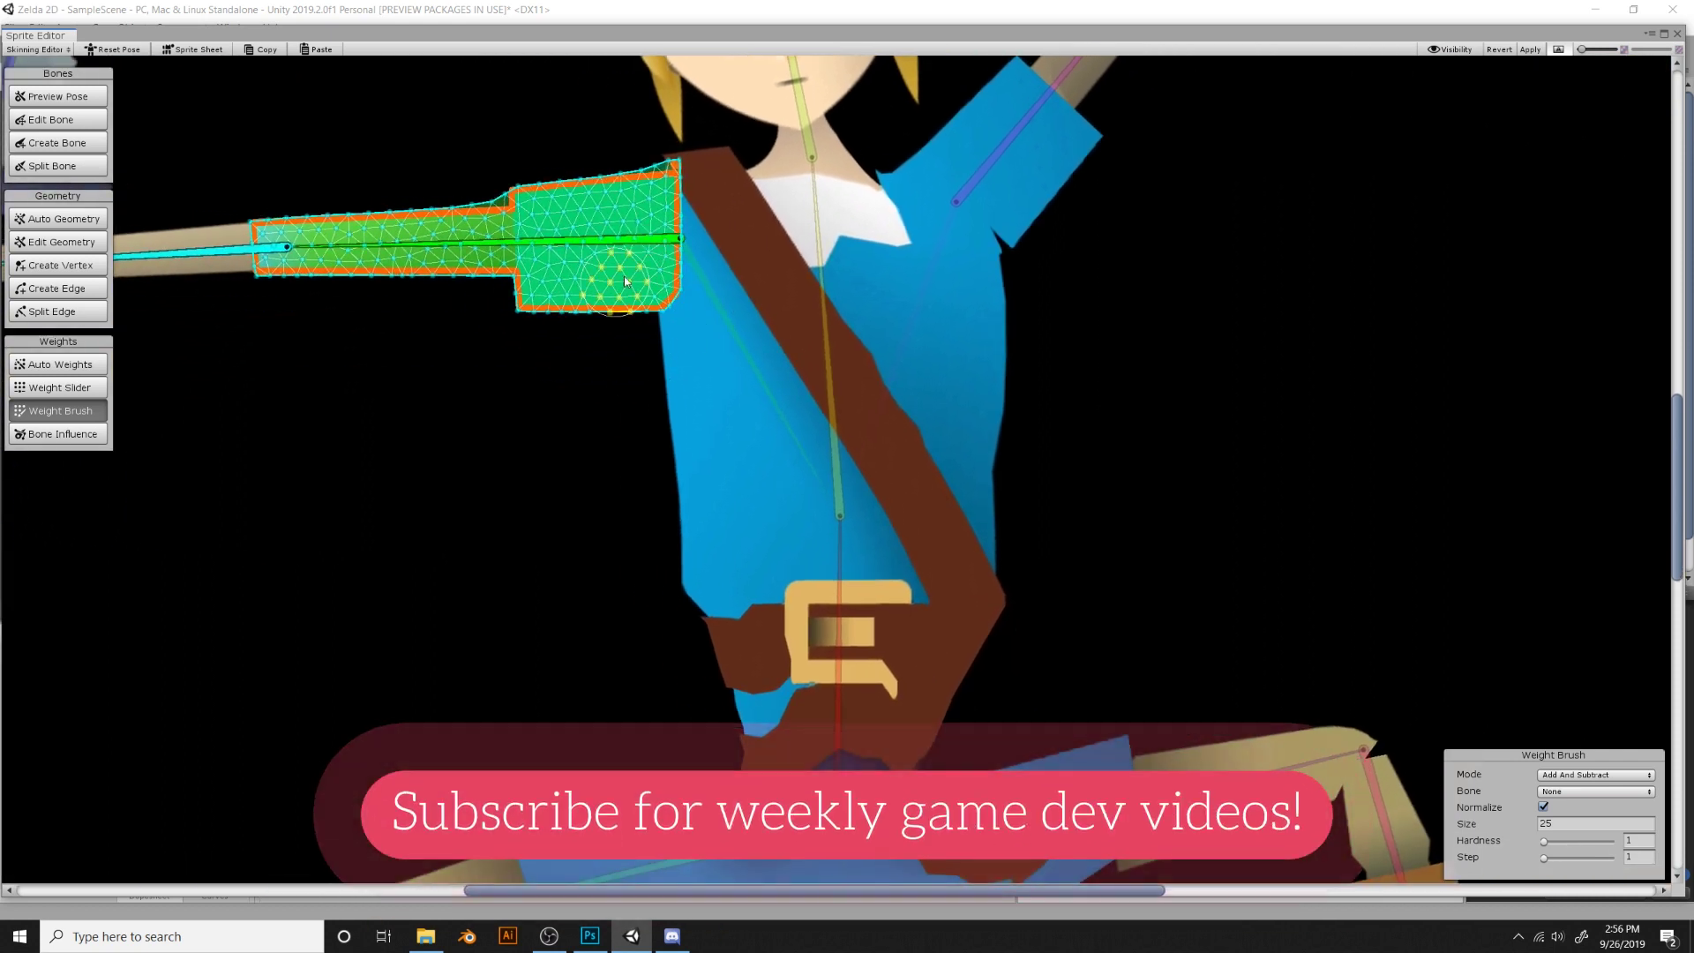
scroll(913, 314, "down", 3)
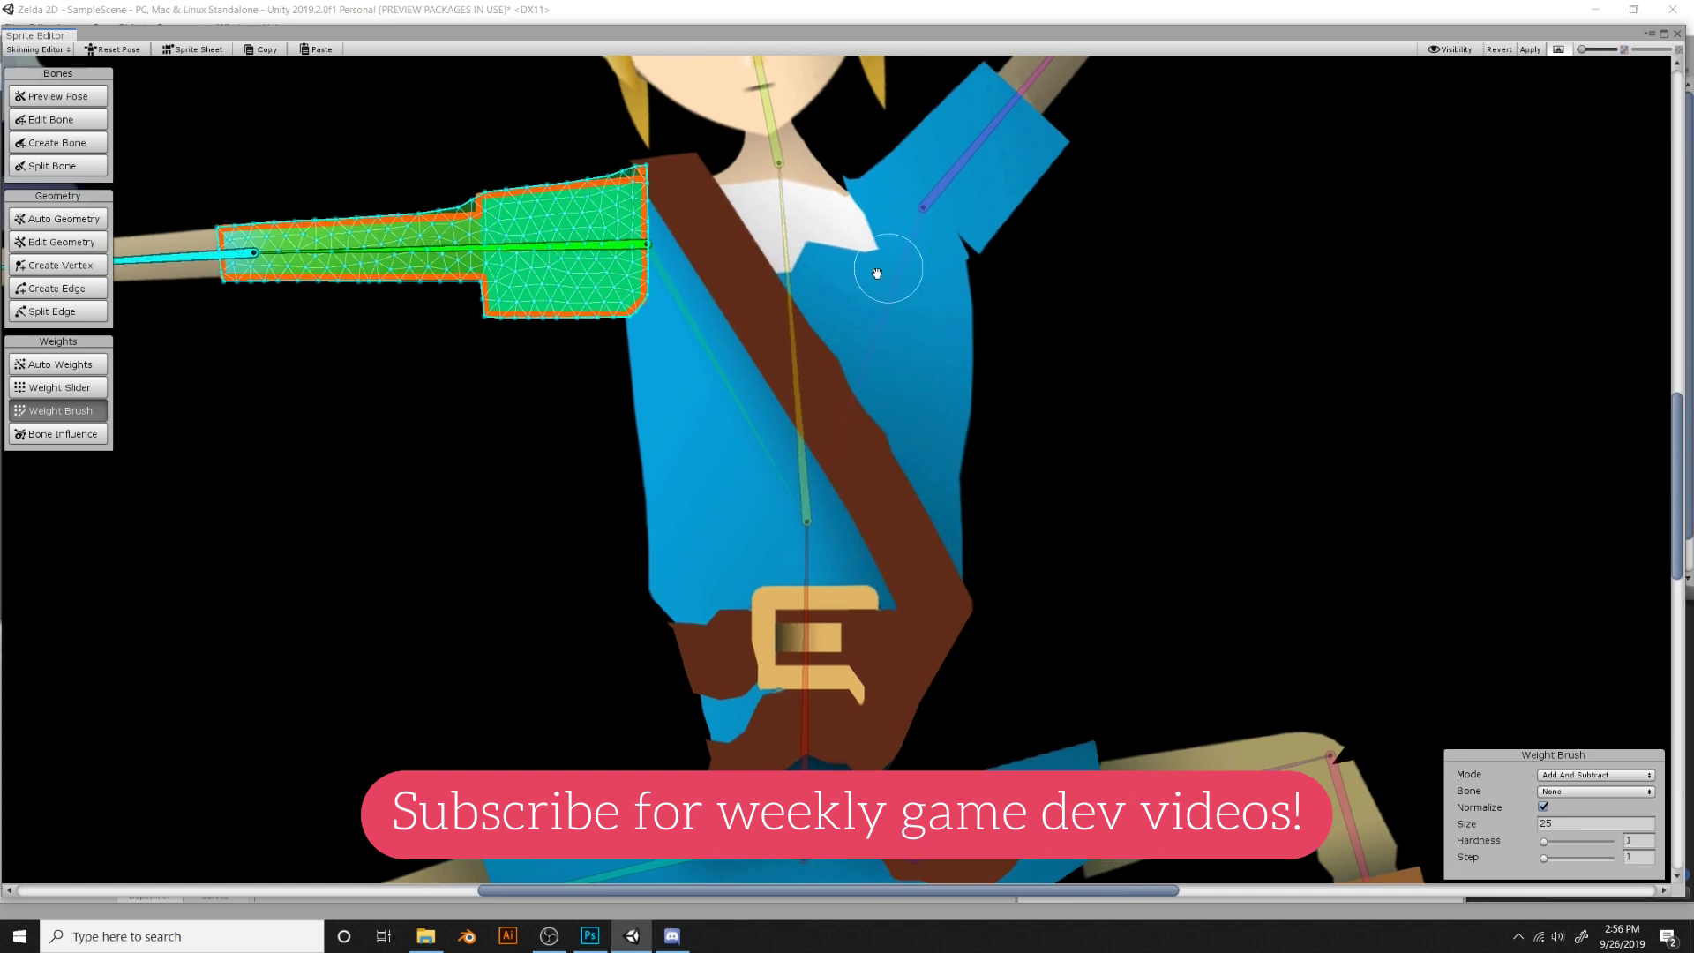
scroll(828, 355, "up", 3)
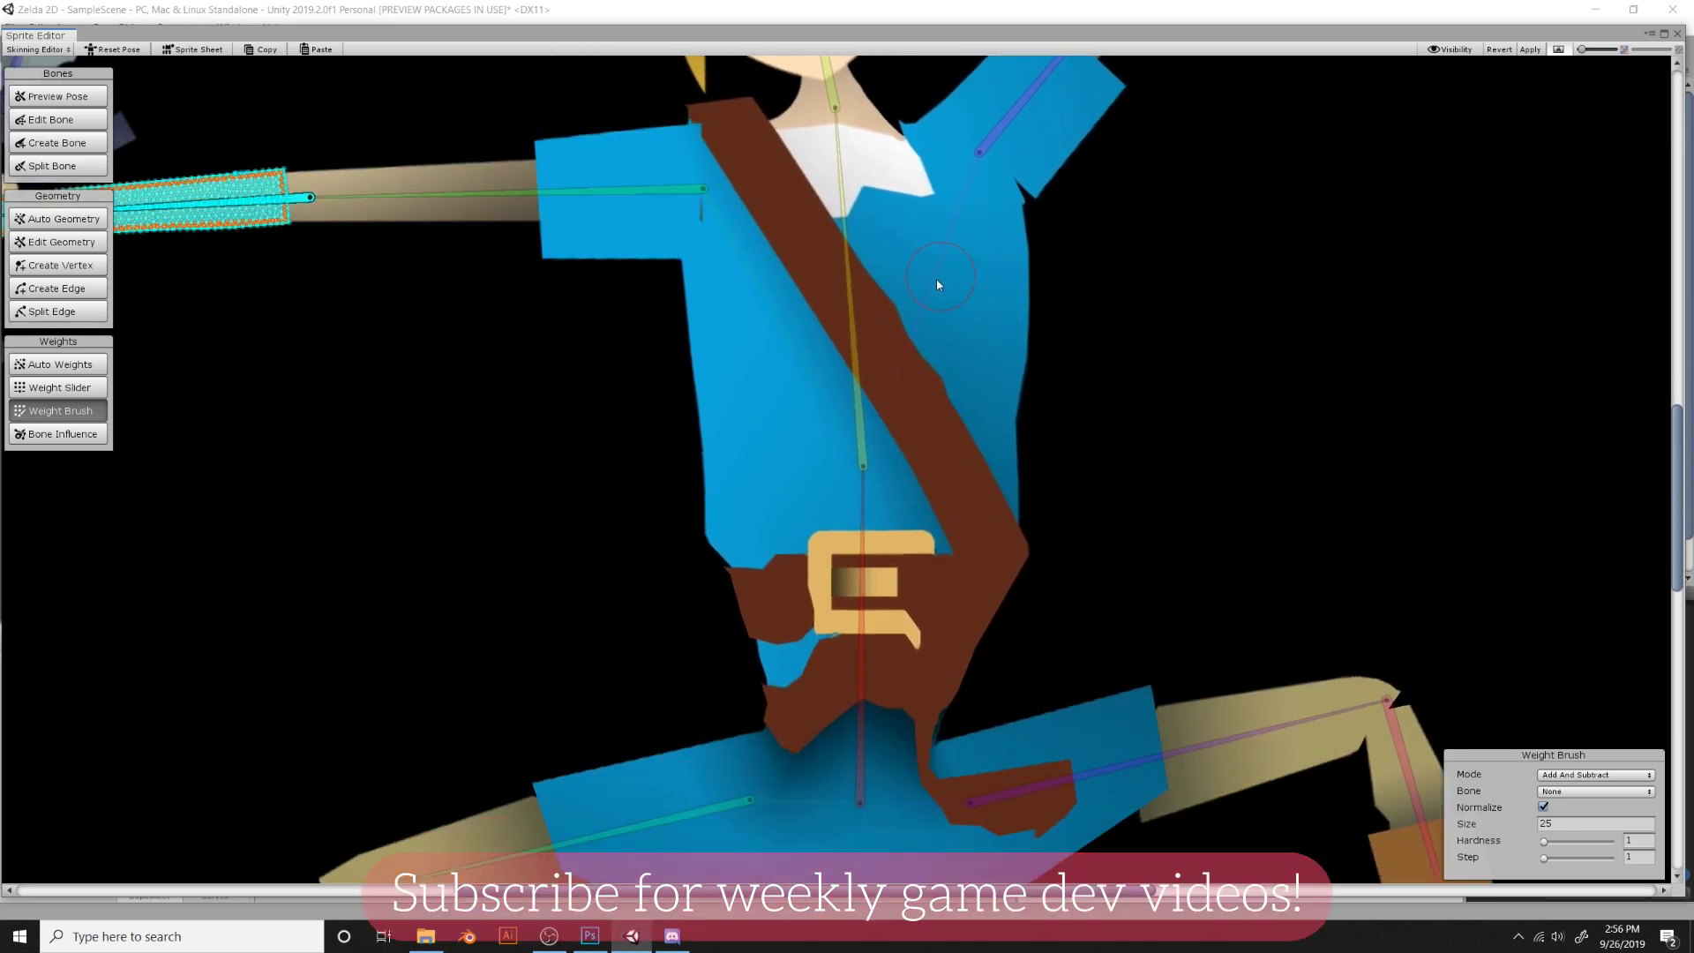
left_click(935, 278)
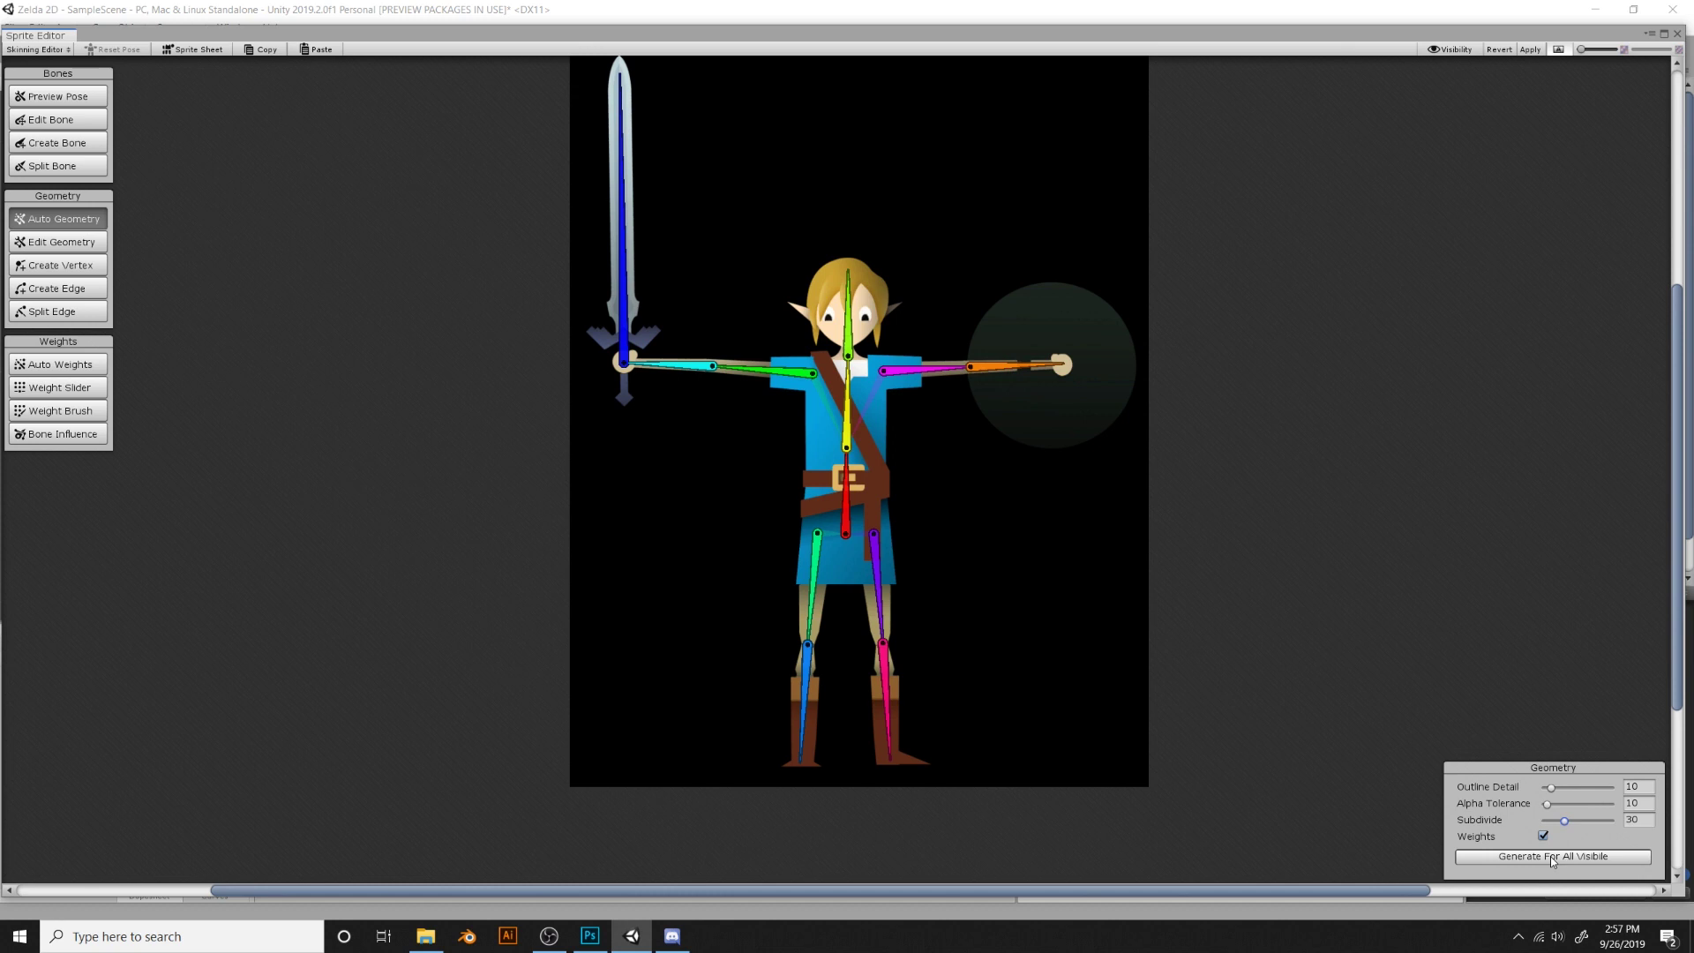
Regenerate meshes and weights for all visible sprites, then test-bend both arms and undo
left_click(1551, 857)
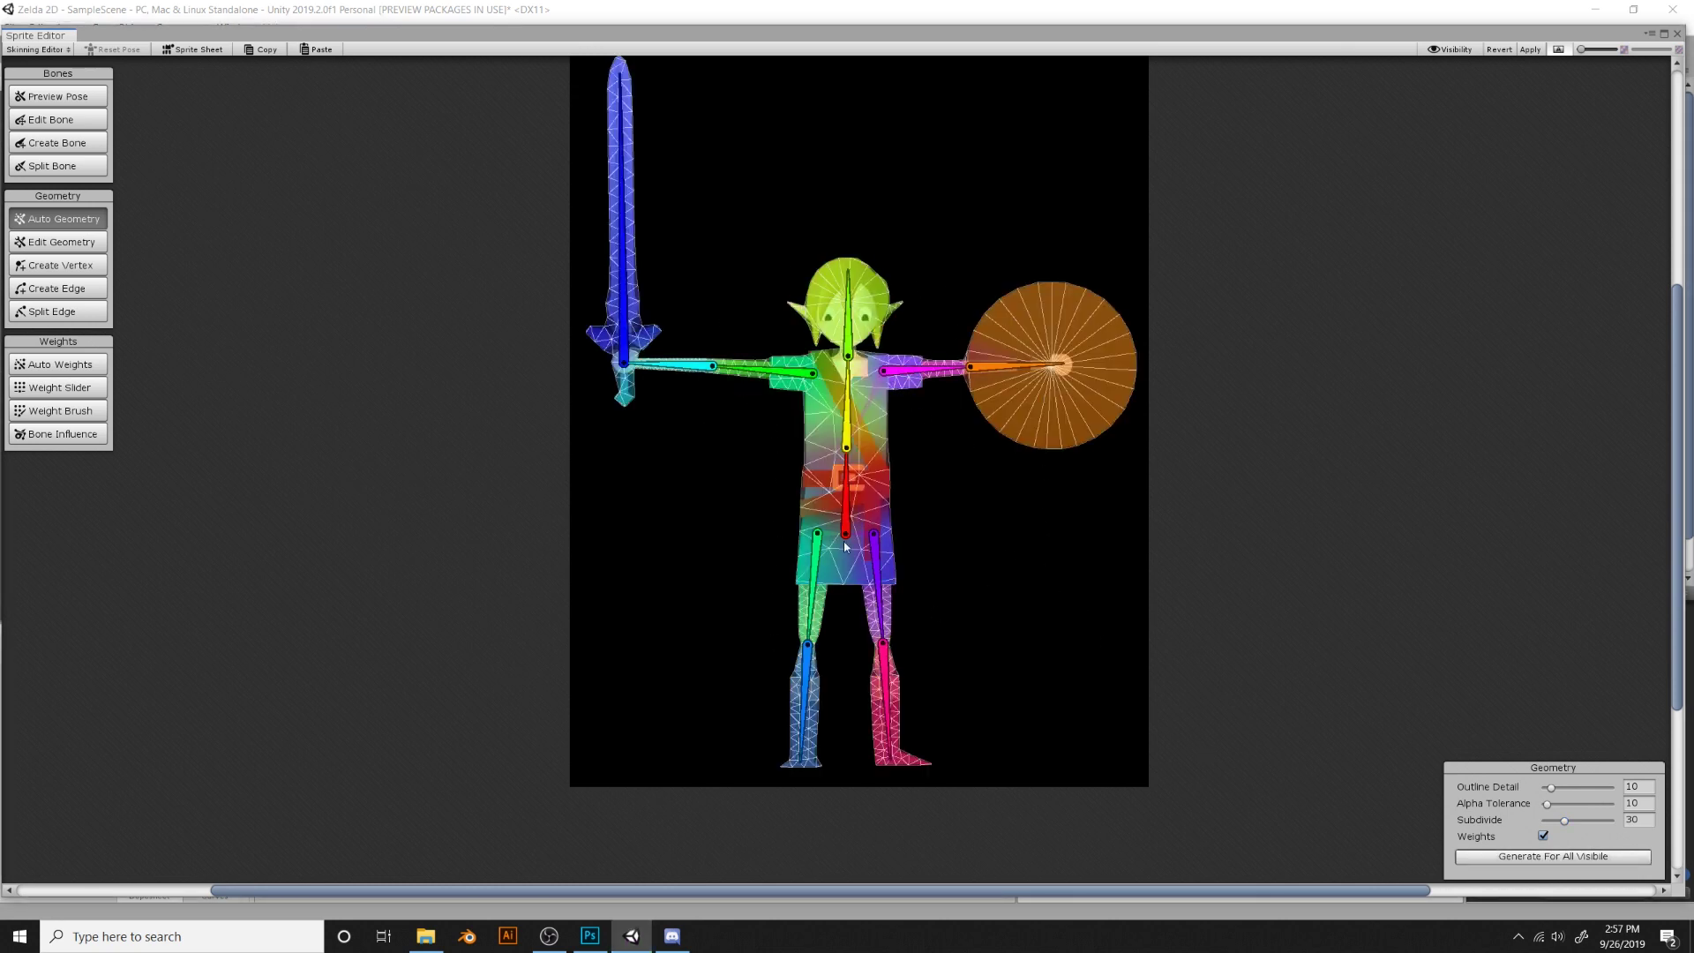
left_click_drag(953, 371, 1000, 476)
key("ctrl+z")
left_click_drag(763, 370, 771, 346)
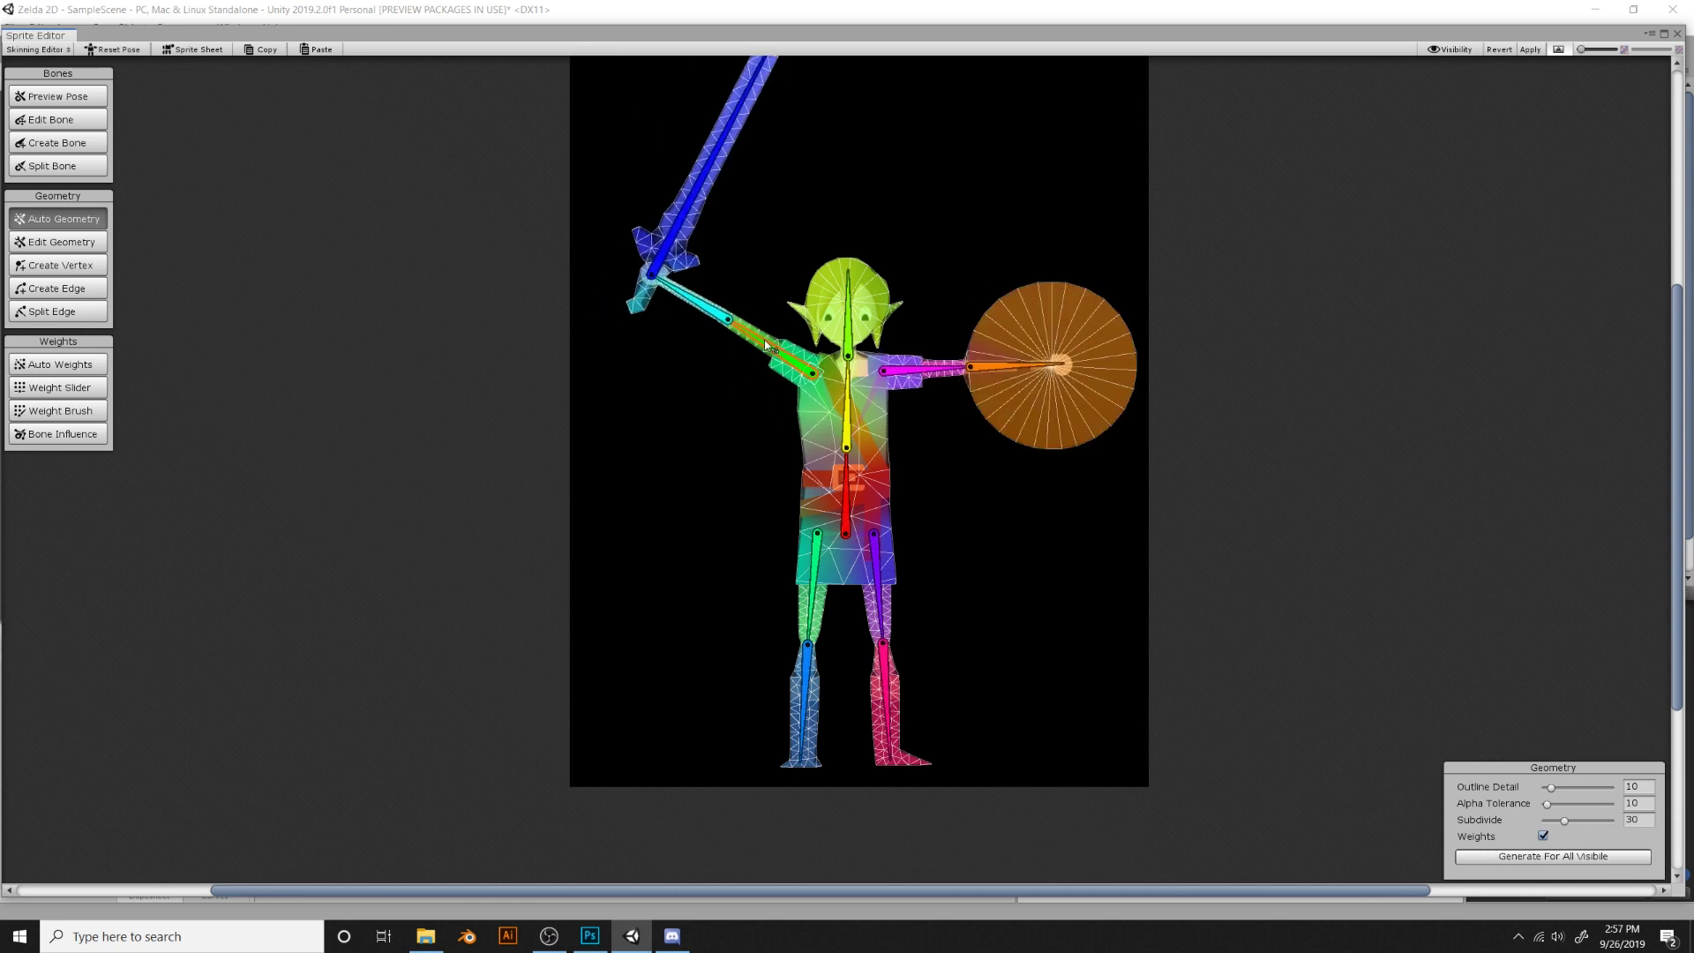
key("ctrl+z")
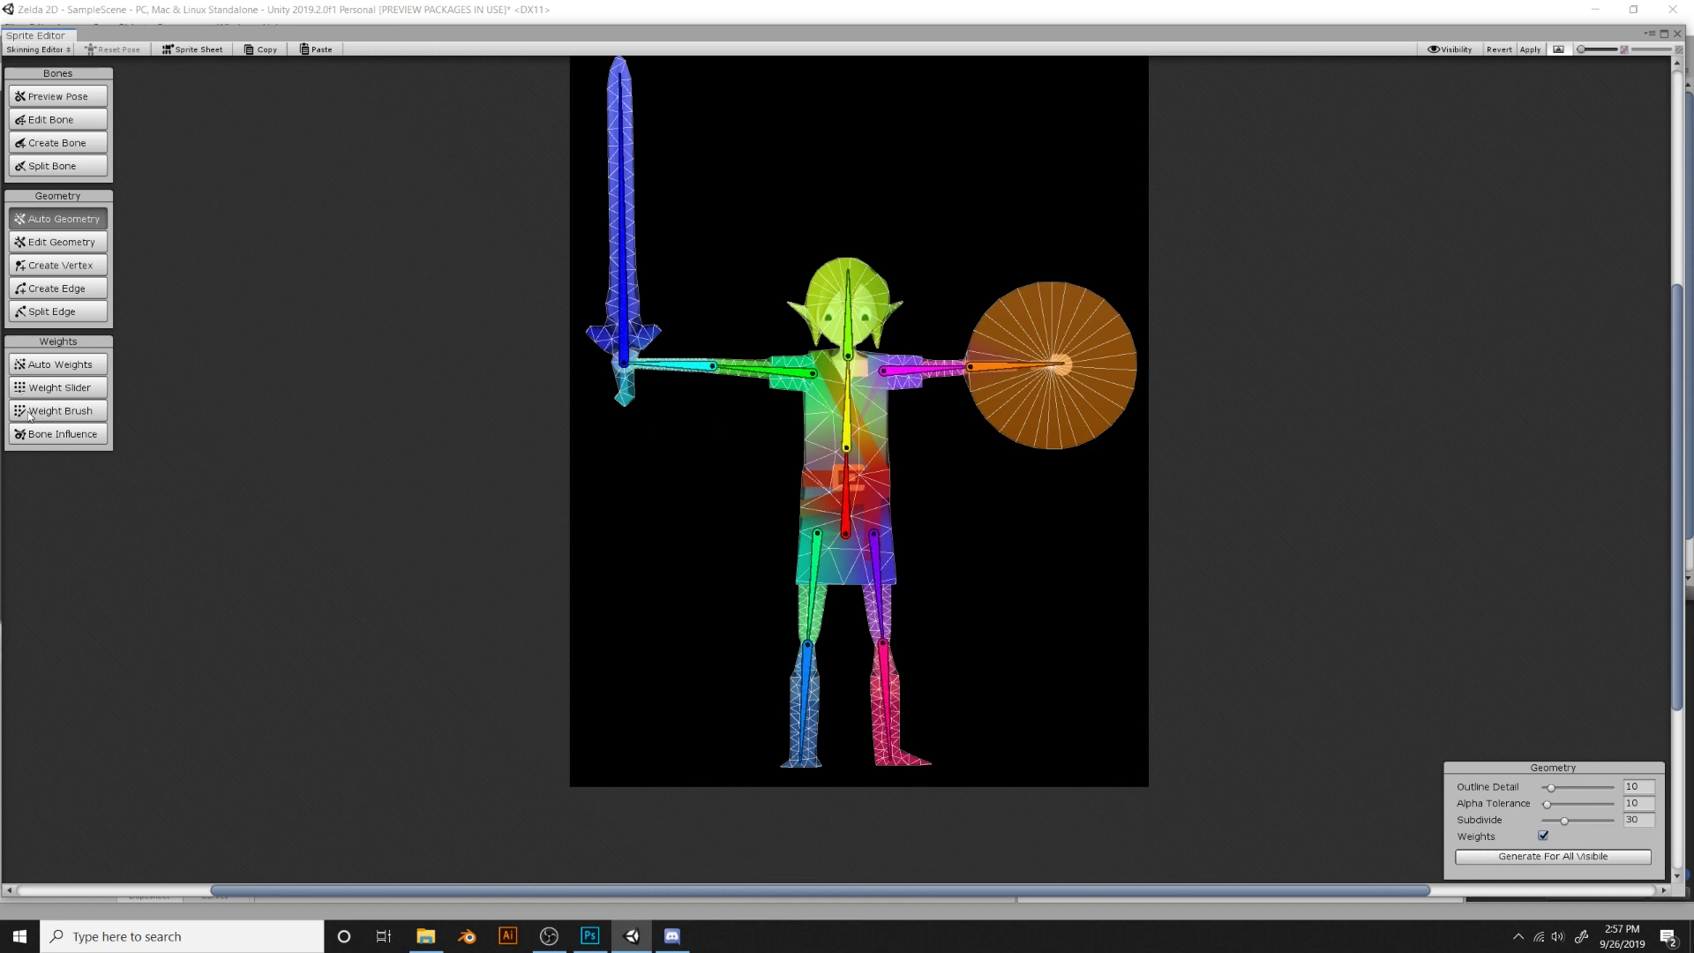
left_click(65, 411)
Swing both legs outward, rotate the upper body, and bend the sword arm upward
scroll(832, 579, "up", 5)
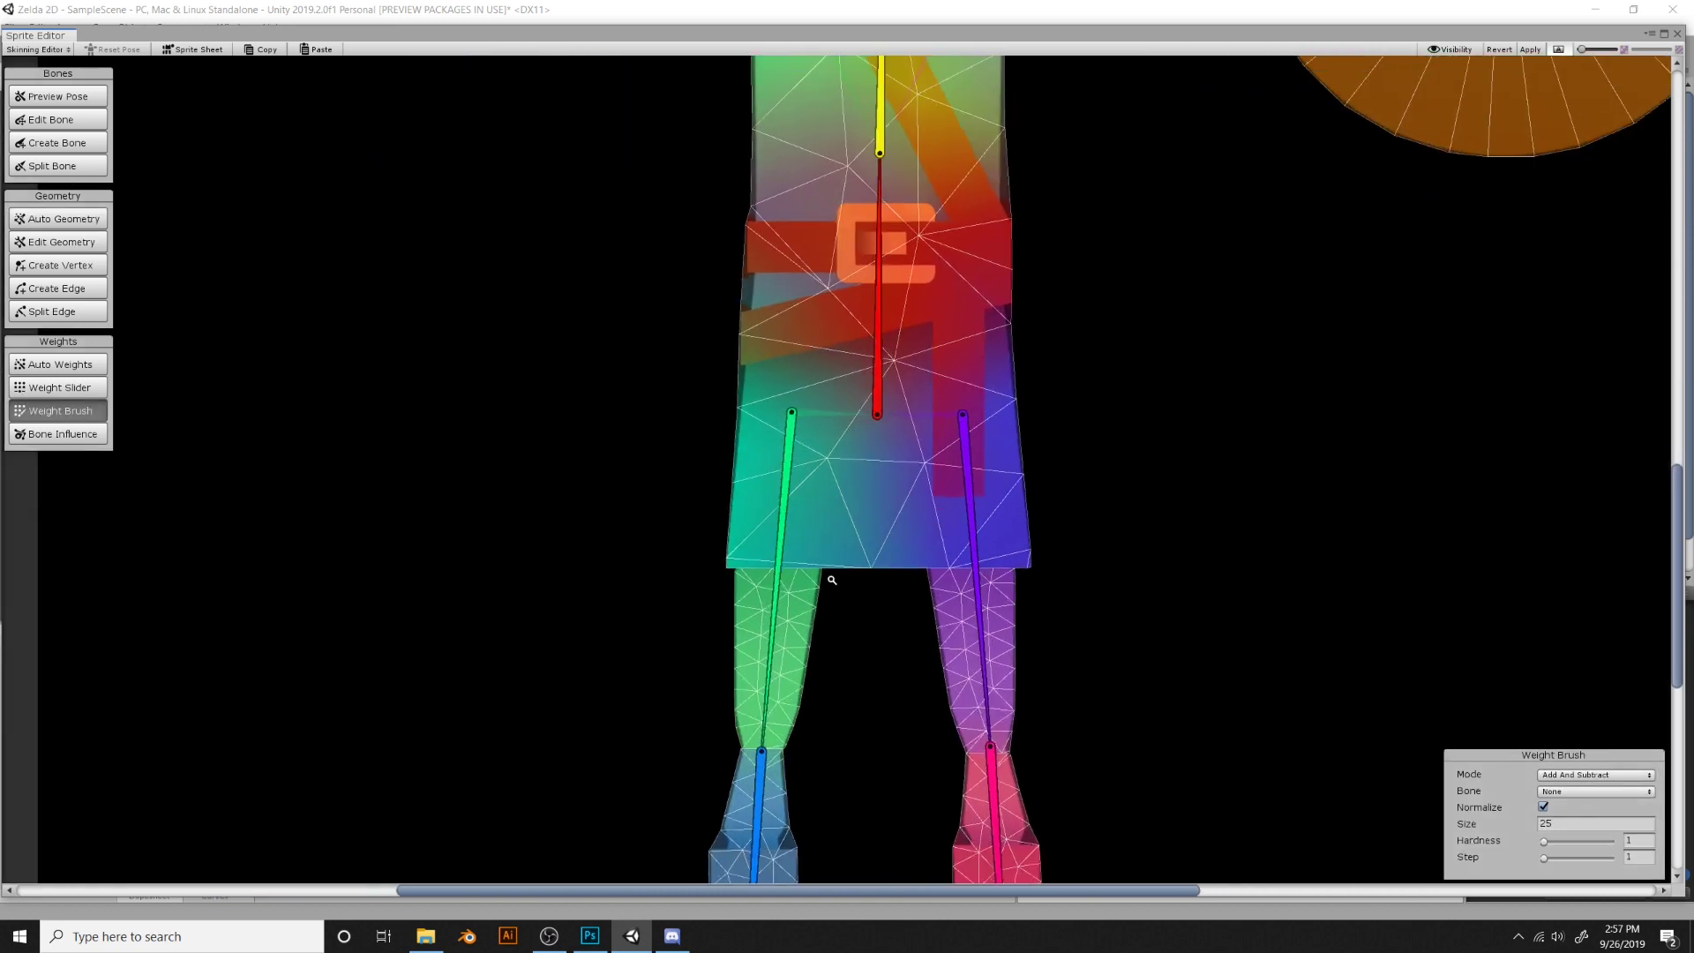
scroll(832, 580, "down", 5)
left_click_drag(975, 574, 1102, 530)
left_click_drag(802, 521, 750, 481)
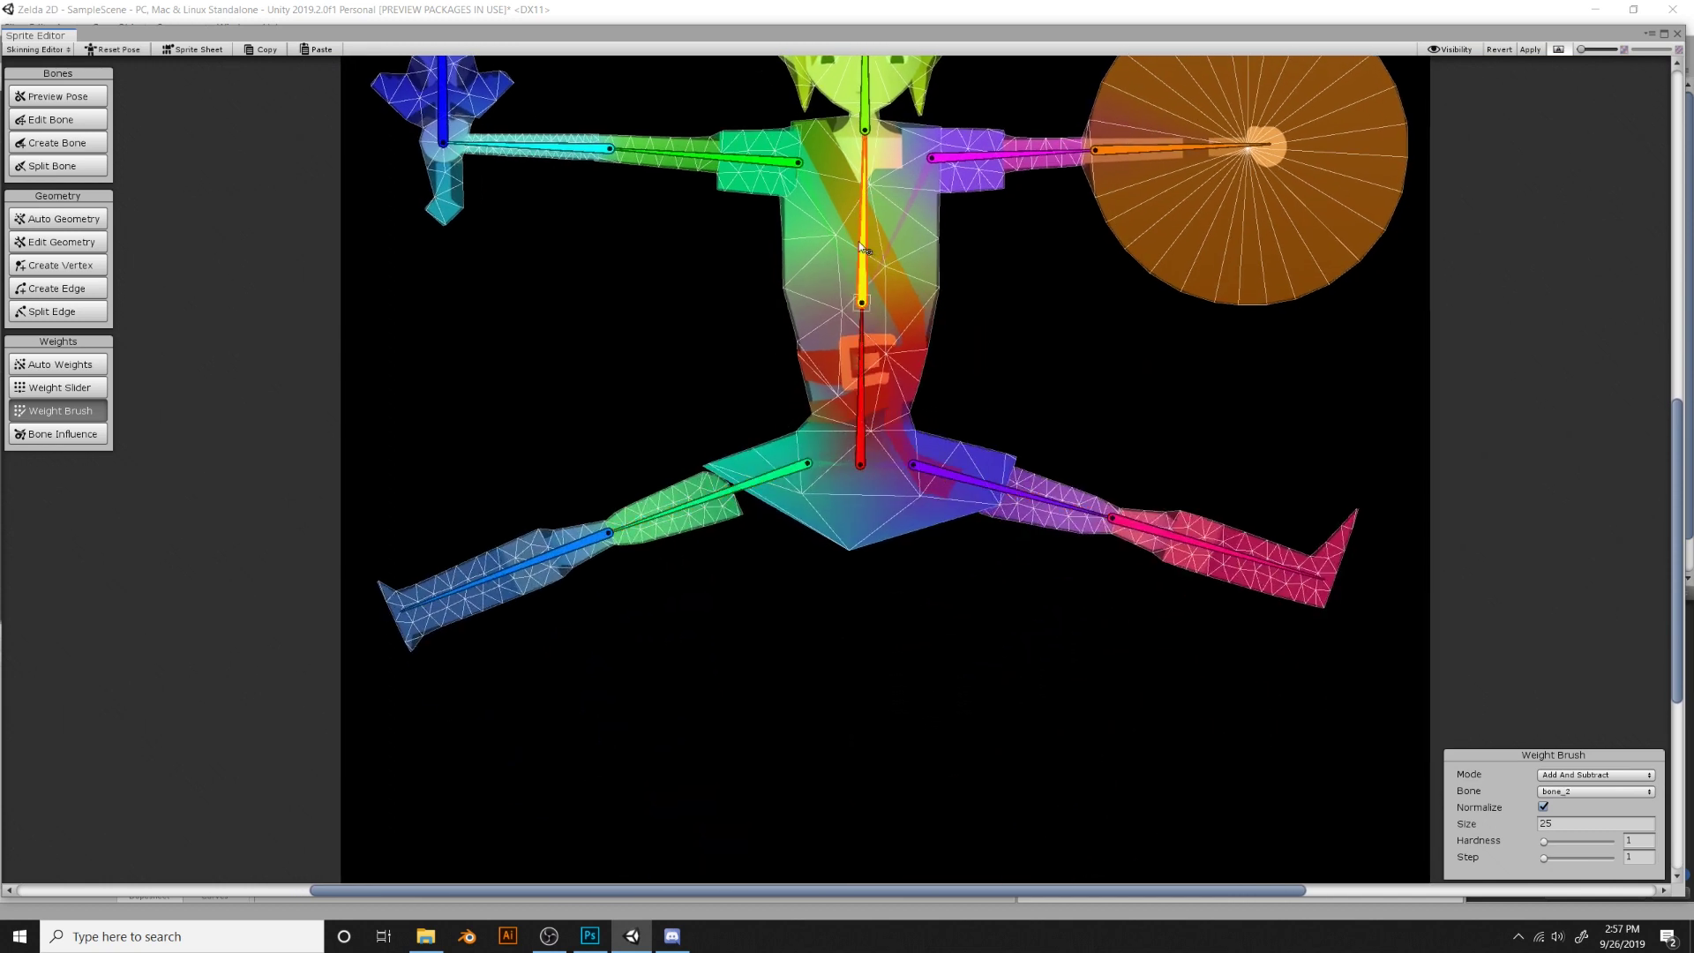
left_click_drag(863, 221, 829, 228)
middle_click_drag(607, 268, 687, 405)
left_click_drag(686, 405, 646, 337)
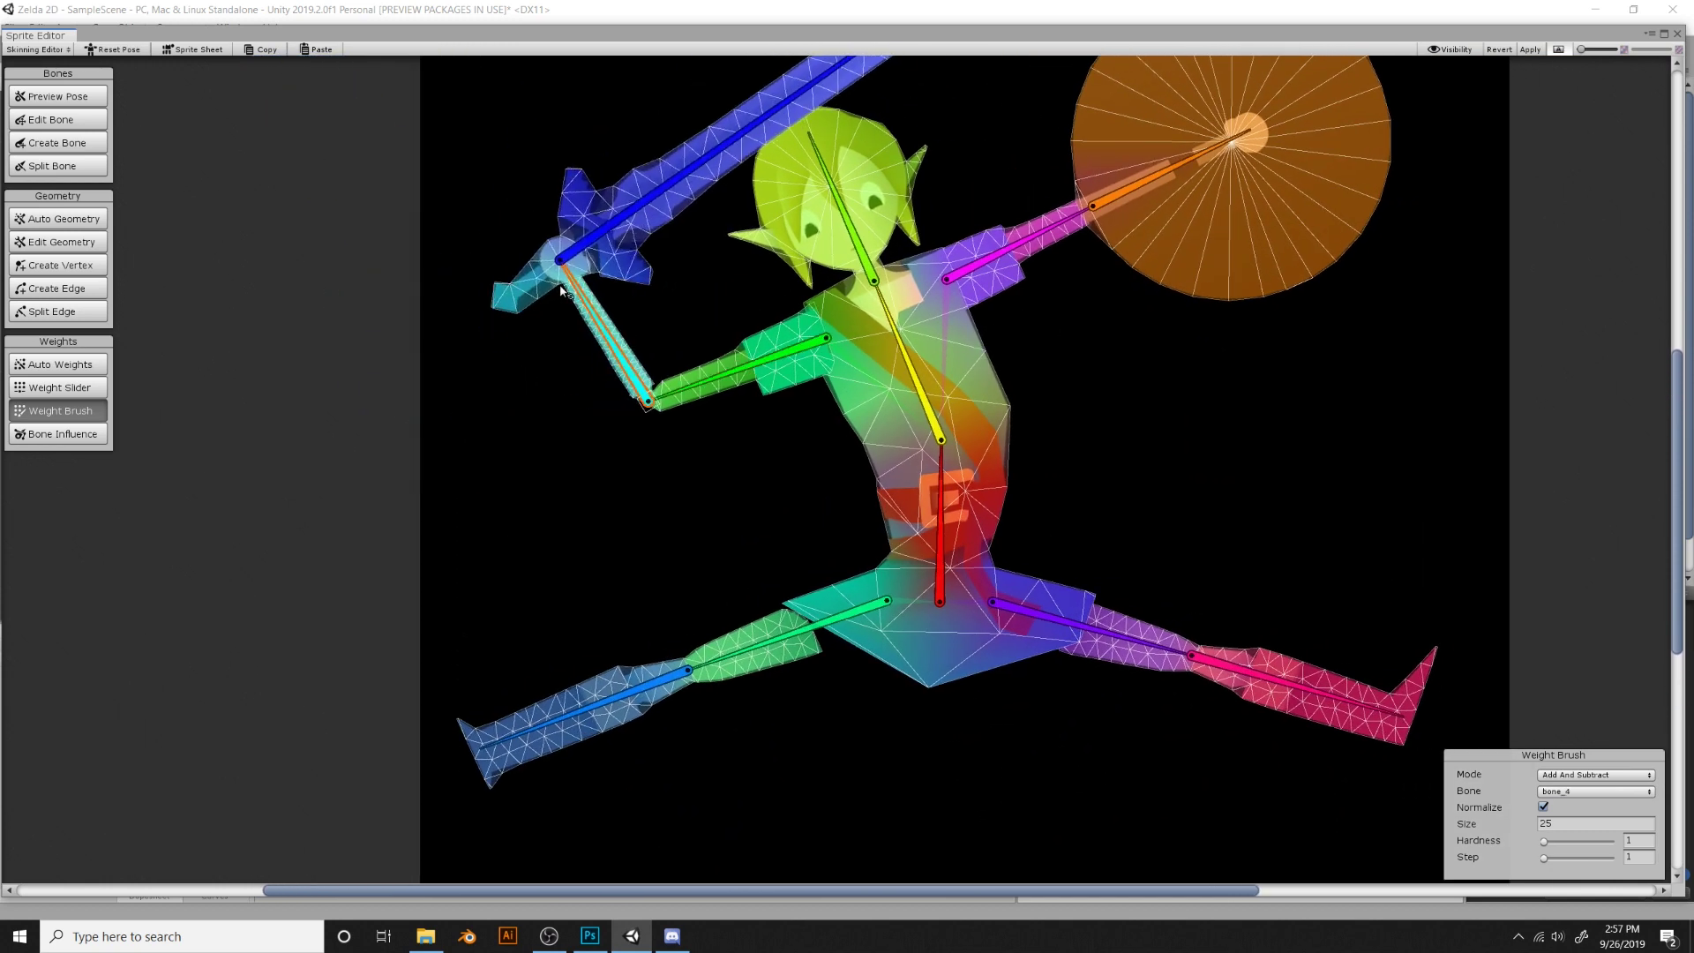
left_click_drag(566, 292, 610, 223)
Tilt the head right and bend the shield arm up and to the right
middle_click_drag(661, 286, 632, 406)
left_click_drag(834, 380, 883, 264)
left_click_drag(1024, 339, 1047, 391)
left_click_drag(1147, 377, 1107, 318)
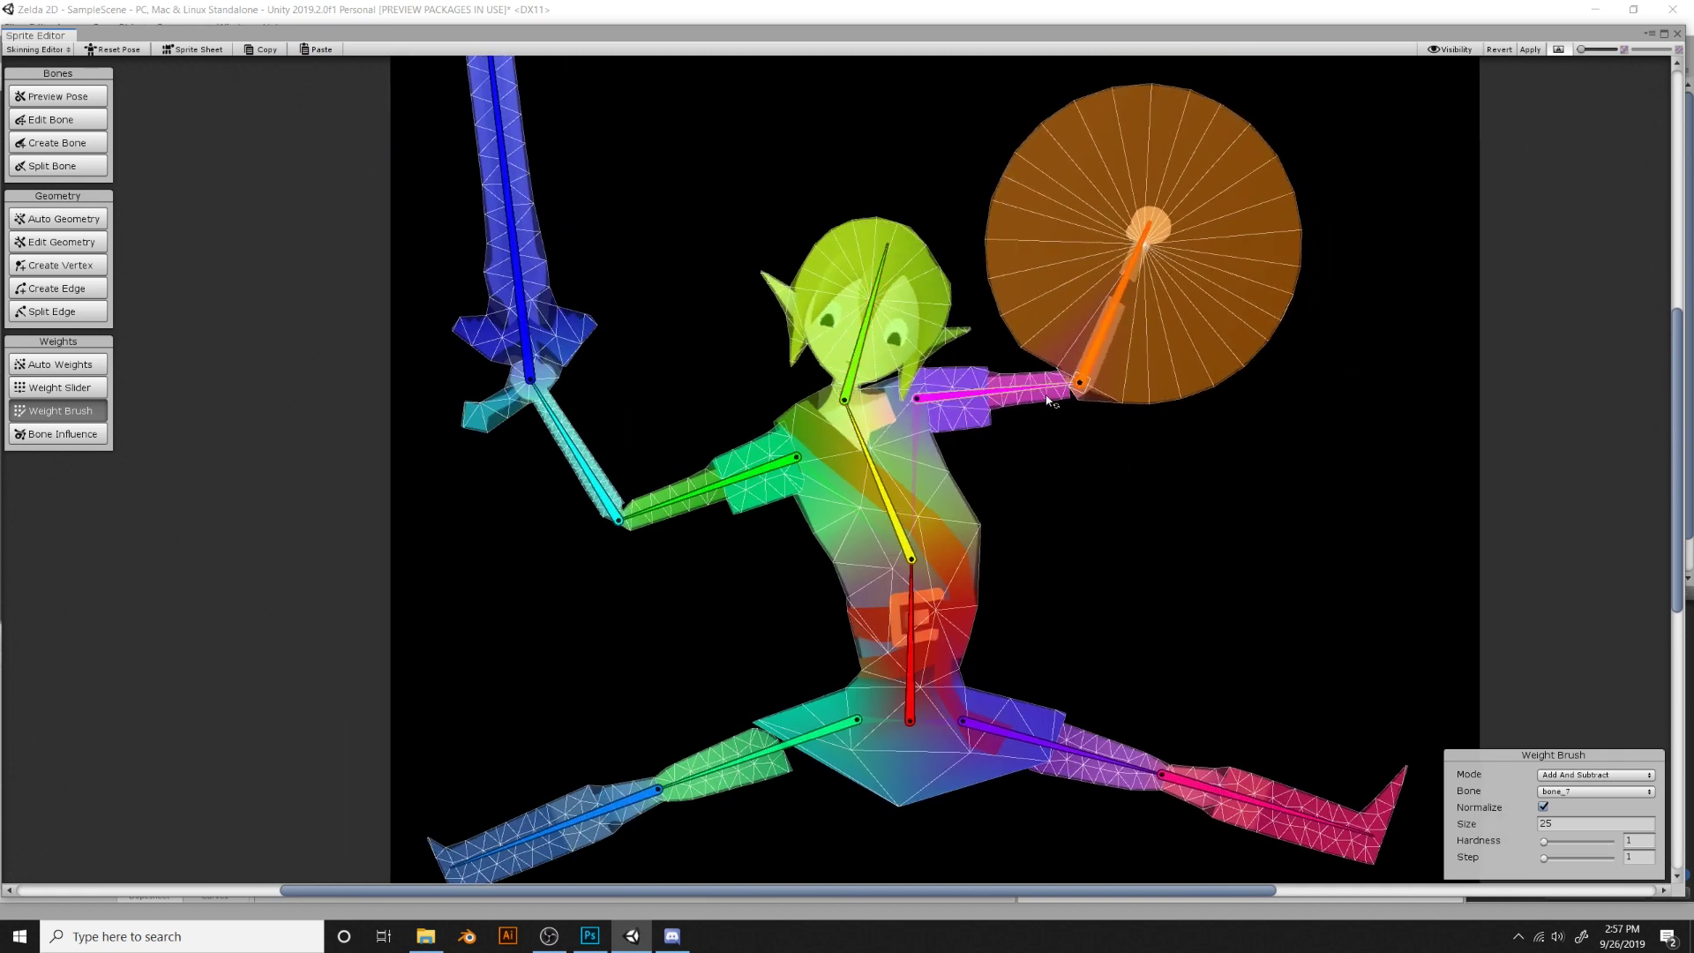
left_click_drag(1050, 397, 1050, 446)
Point both shins straight down, then pick the red spine bone and torso sprite for painting
middle_click_drag(1129, 530, 1135, 398)
left_click_drag(1261, 632, 1166, 746)
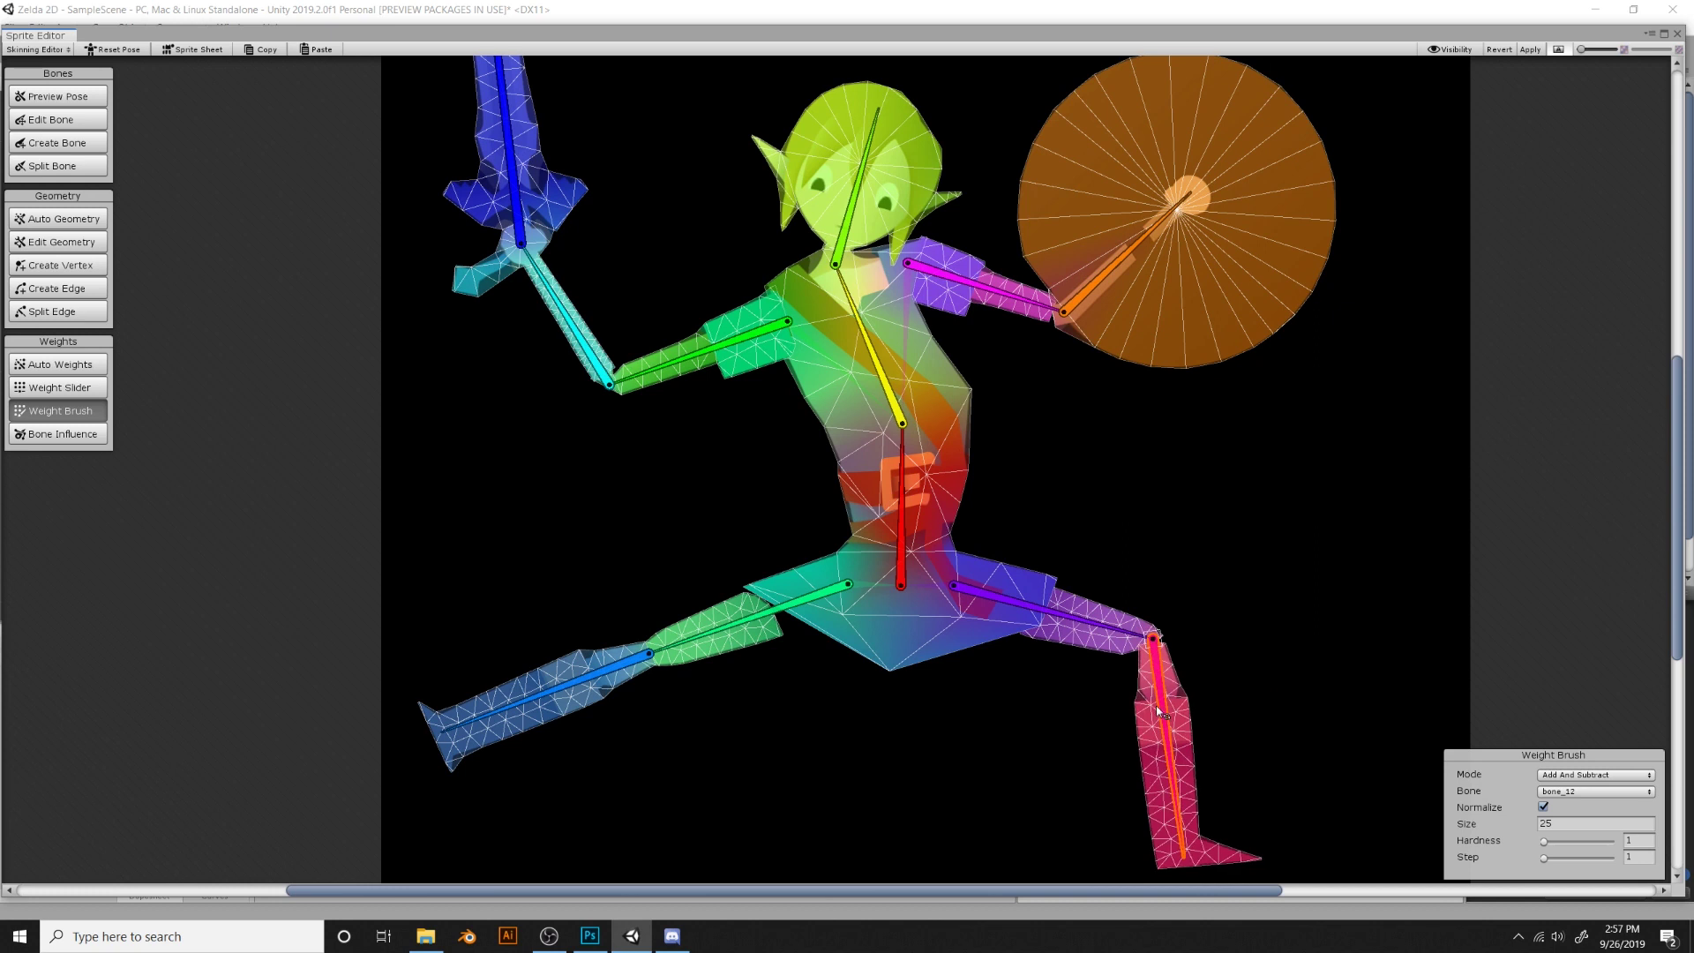
middle_click_drag(922, 723, 986, 568)
left_click(653, 553)
left_click_drag(653, 553, 701, 582)
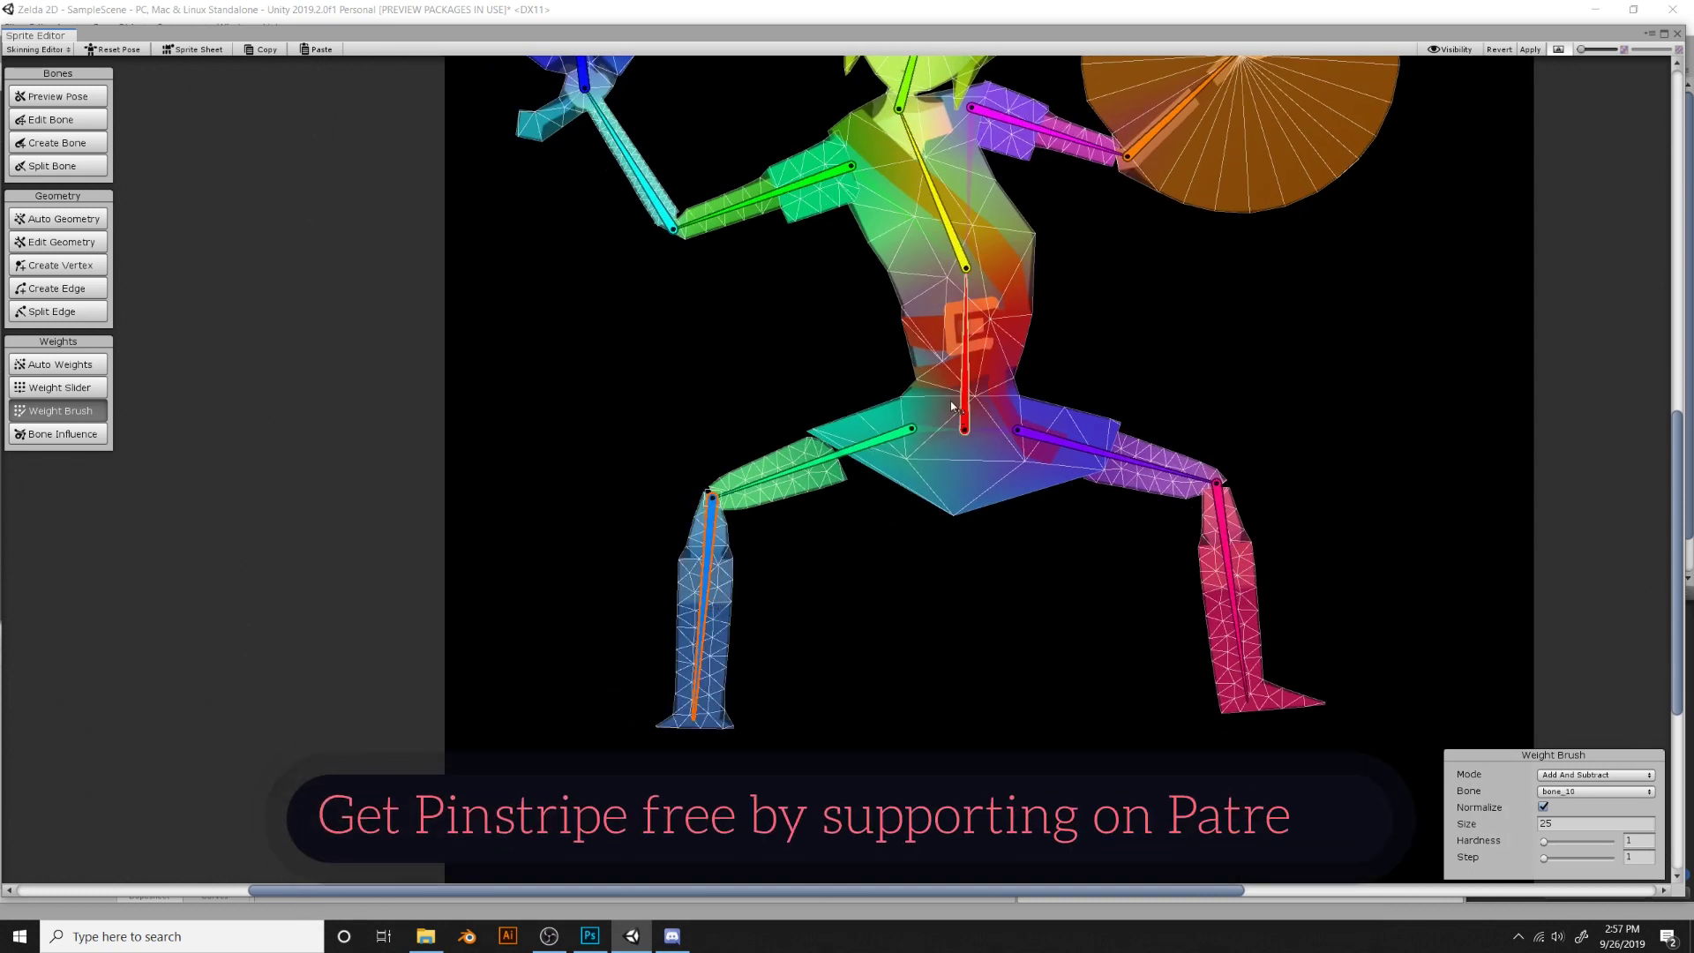
middle_click_drag(960, 399, 929, 477)
left_click(932, 478)
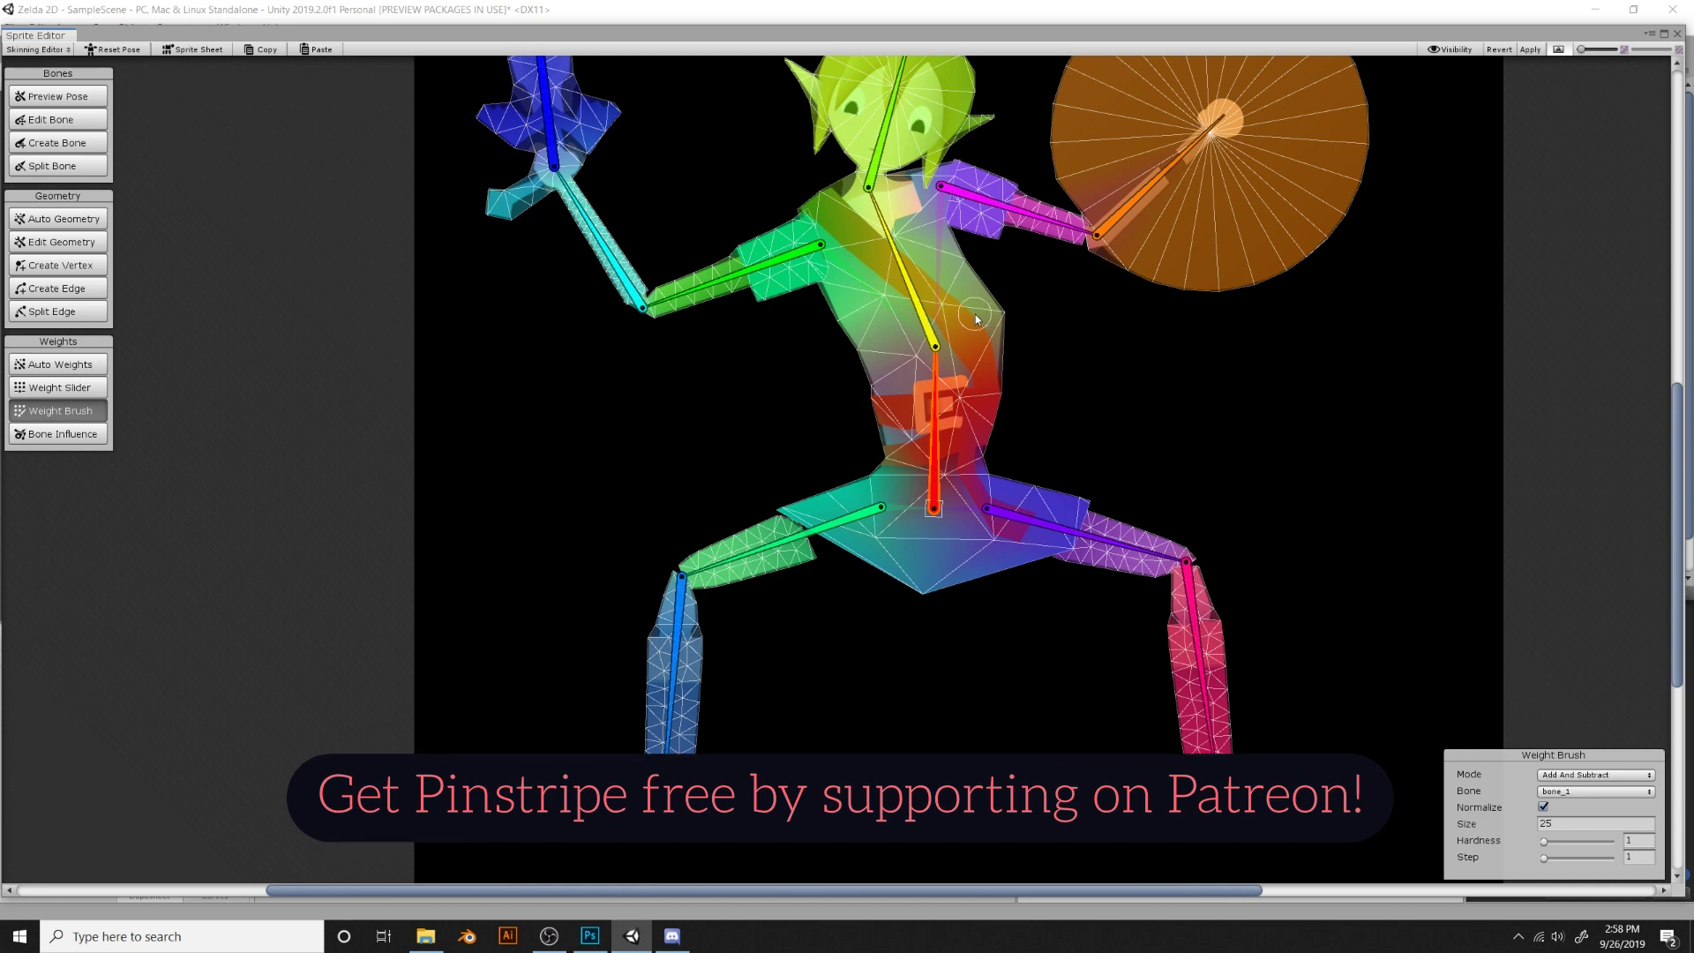
left_click(974, 360)
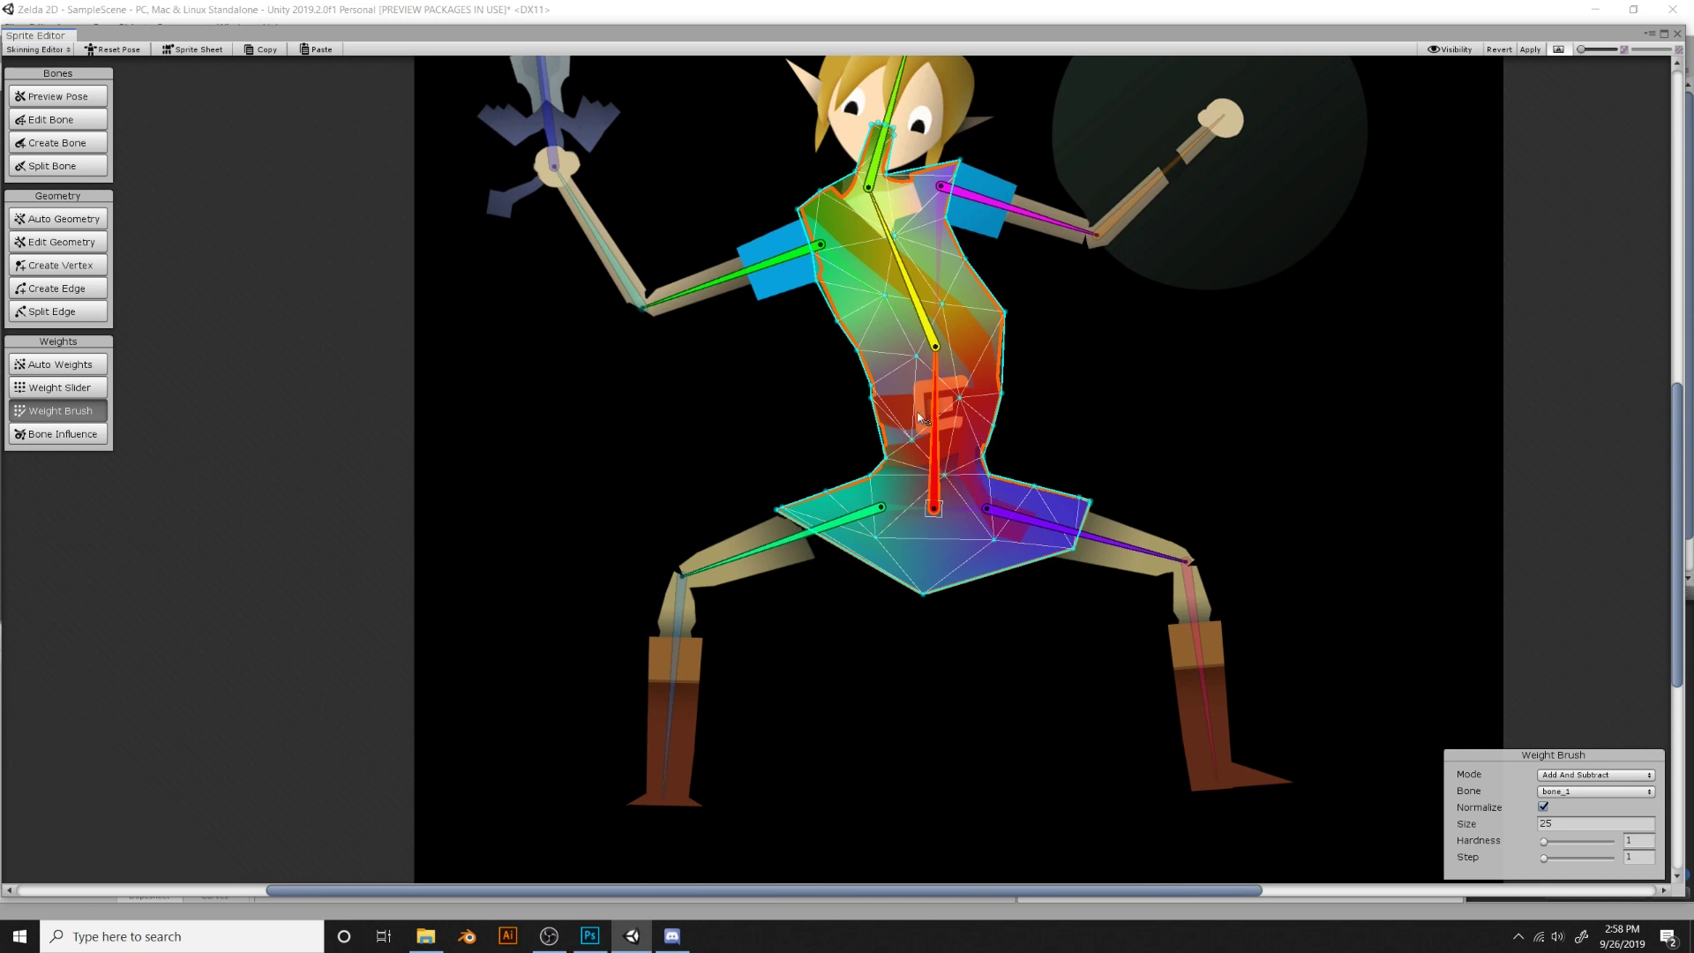
Touch up the spine weights along the torso's left side and lower-left edge
mouse_move(961, 388)
left_mouse_down()
mouse_move(888, 469)
mouse_move(907, 414)
mouse_move(868, 377)
mouse_move(1004, 348)
mouse_move(974, 385)
mouse_move(970, 458)
mouse_move(987, 465)
mouse_move(1009, 358)
mouse_move(986, 470)
mouse_move(1004, 462)
mouse_move(1007, 396)
left_mouse_up()
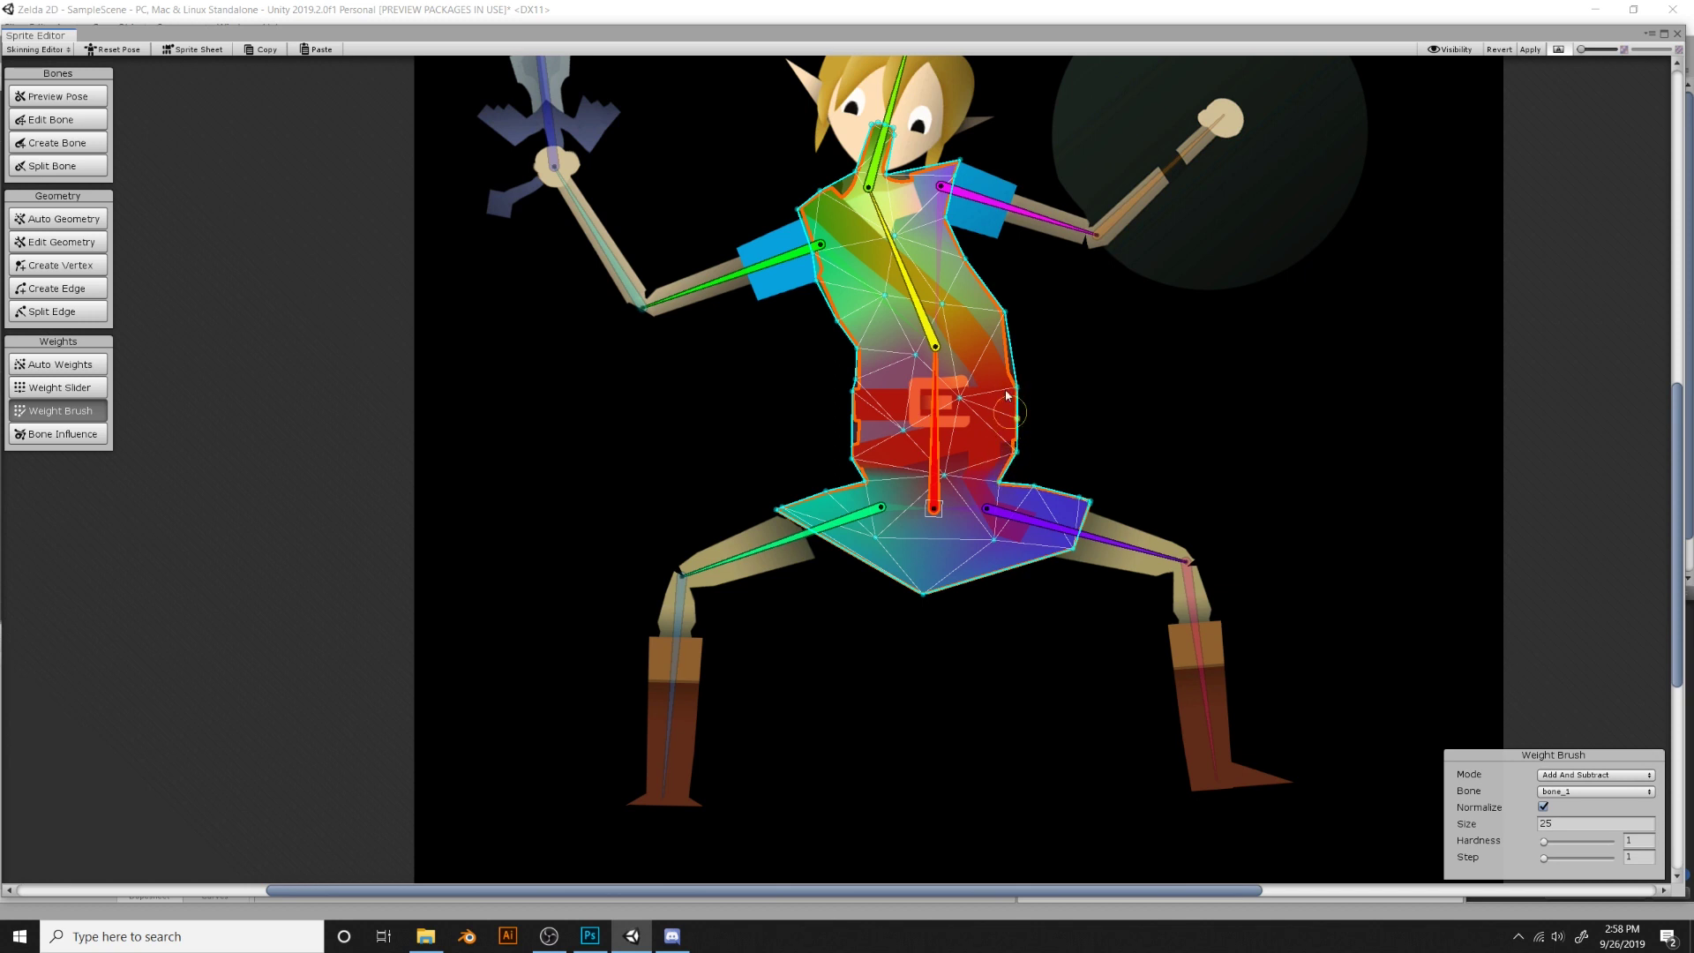
left_click_drag(851, 402, 863, 361)
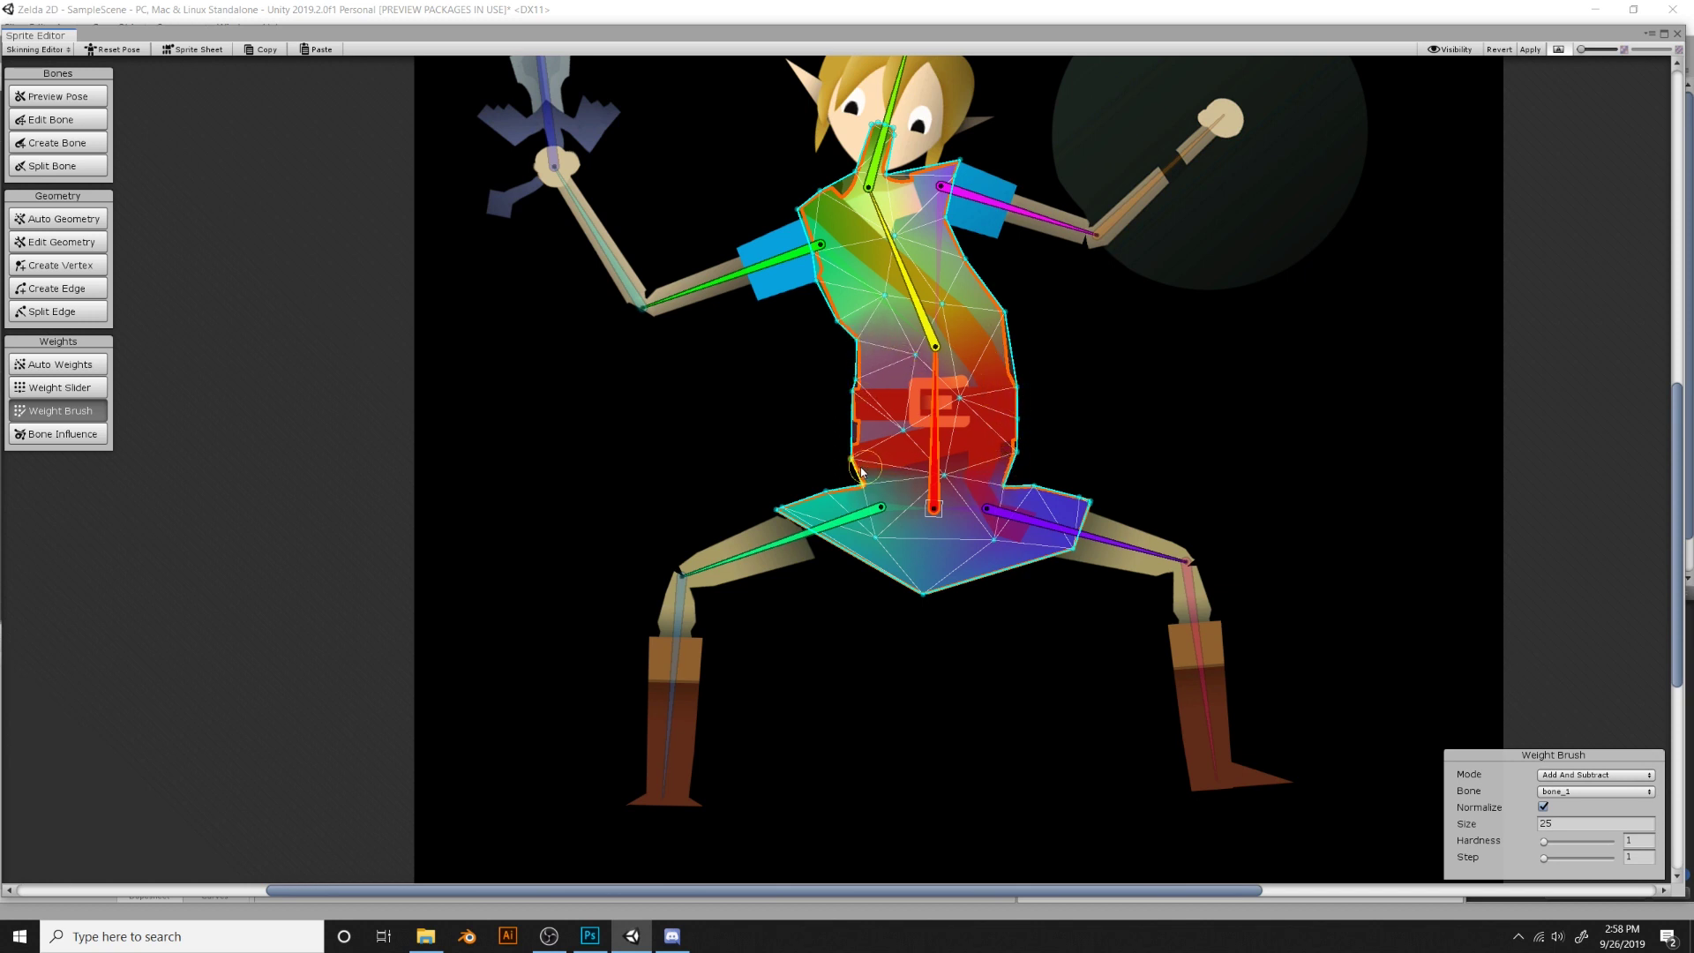
mouse_move(874, 463)
left_mouse_down()
mouse_move(861, 455)
mouse_move(856, 479)
left_mouse_up()
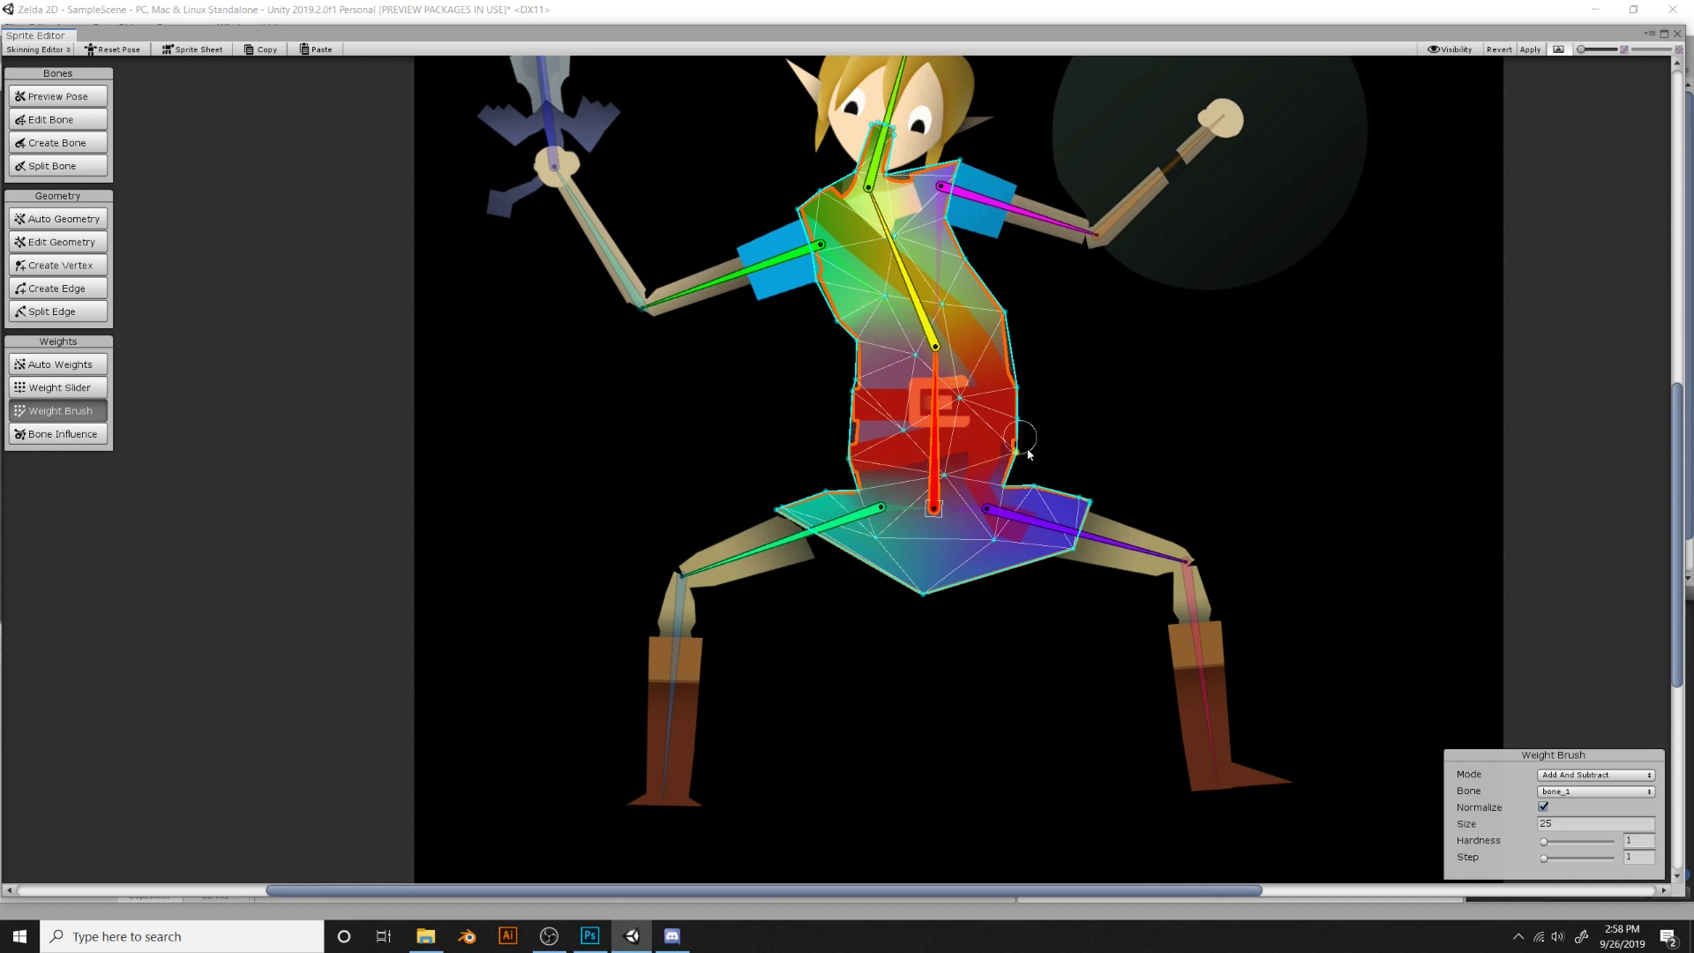
Brush the purple leg bone's weight over the crotch, then clear the bone and select the sword sprite
left_click(1046, 526)
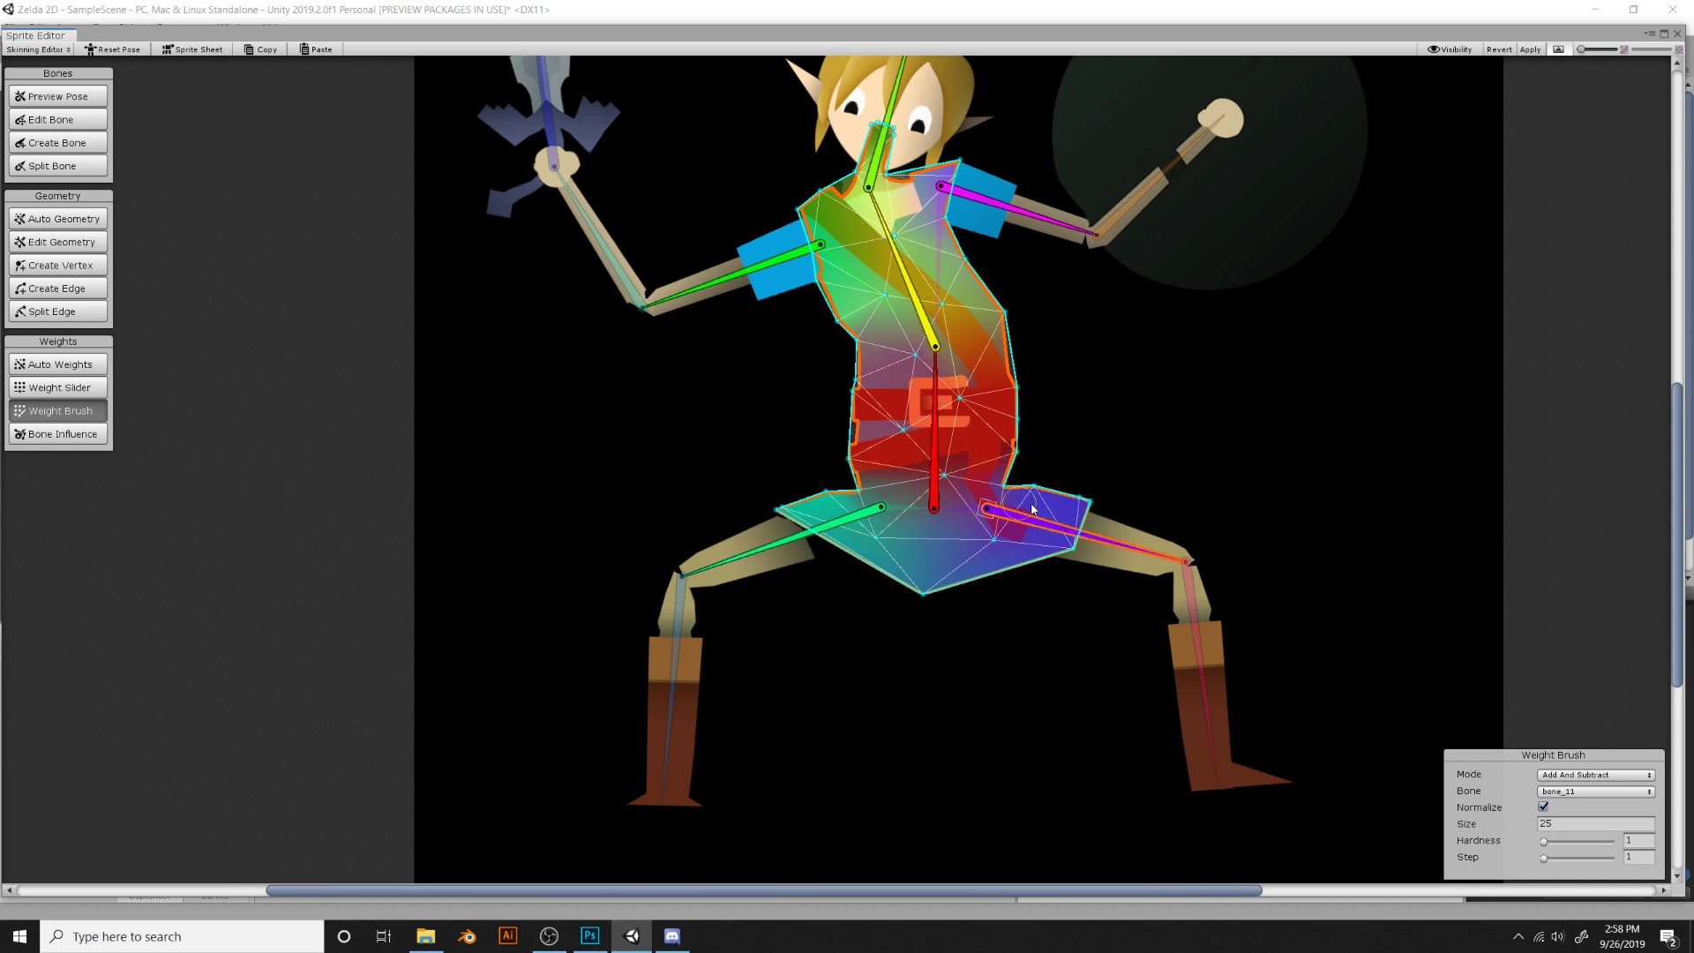
mouse_move(1033, 509)
left_mouse_down()
mouse_move(984, 504)
mouse_move(988, 538)
mouse_move(961, 518)
left_mouse_up()
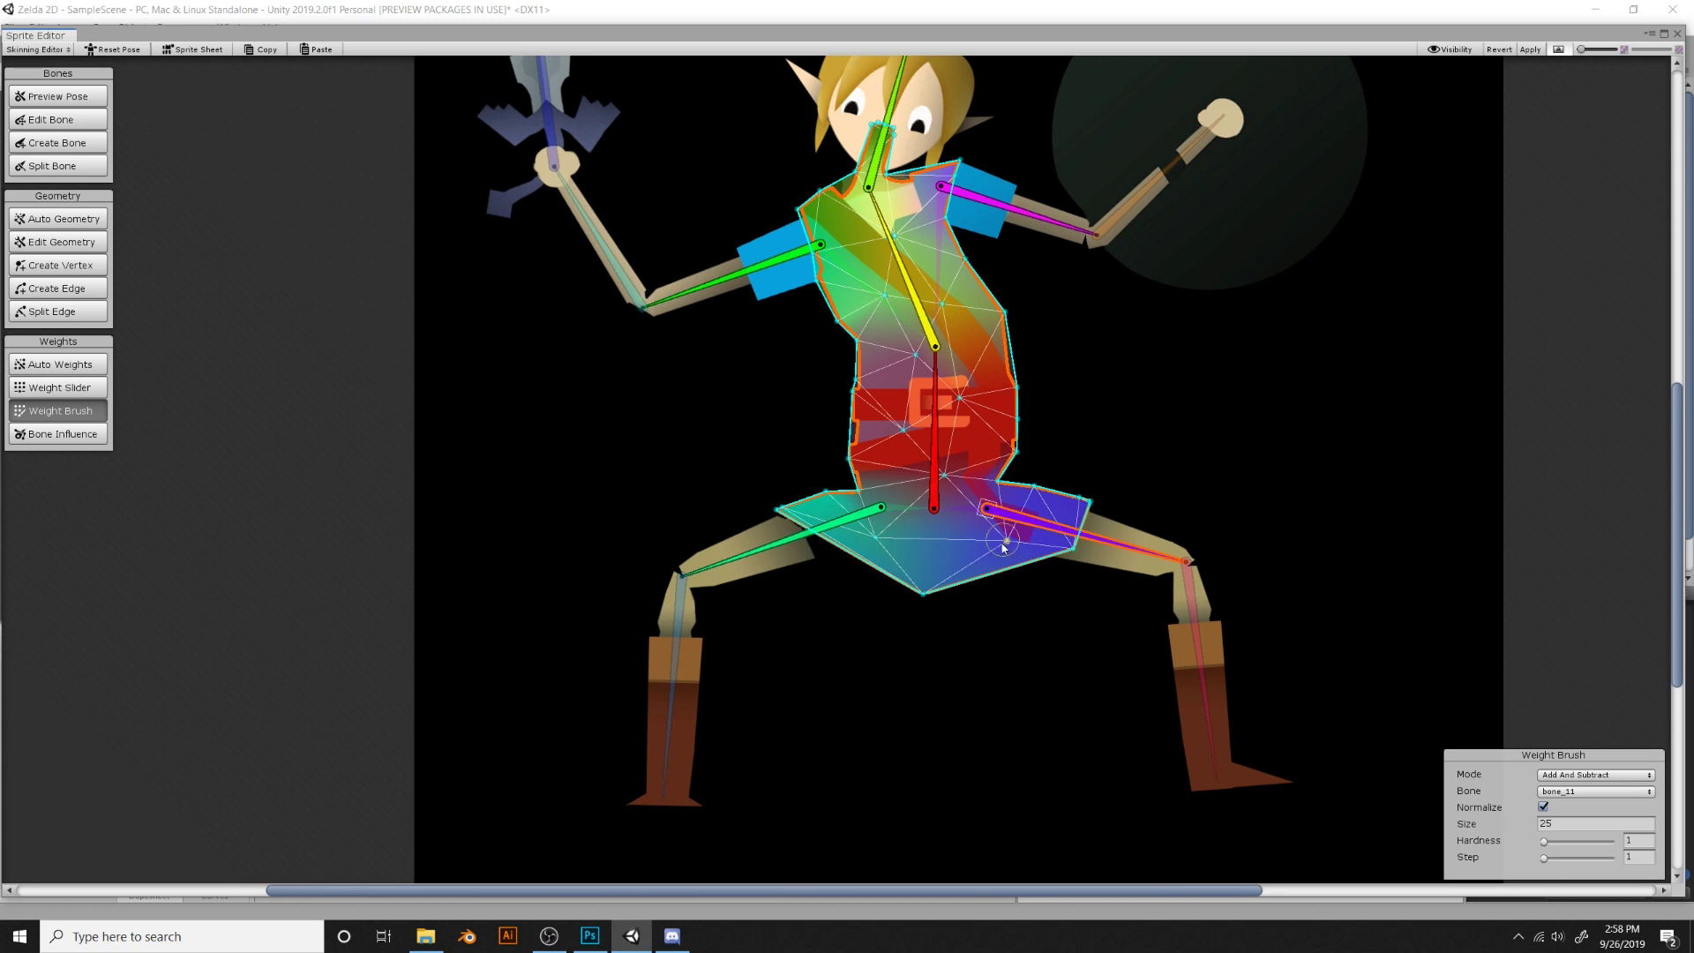
left_click(1070, 340)
mouse_move(1070, 340)
middle_mouse_down()
mouse_move(1086, 468)
mouse_move(1347, 568)
middle_mouse_up()
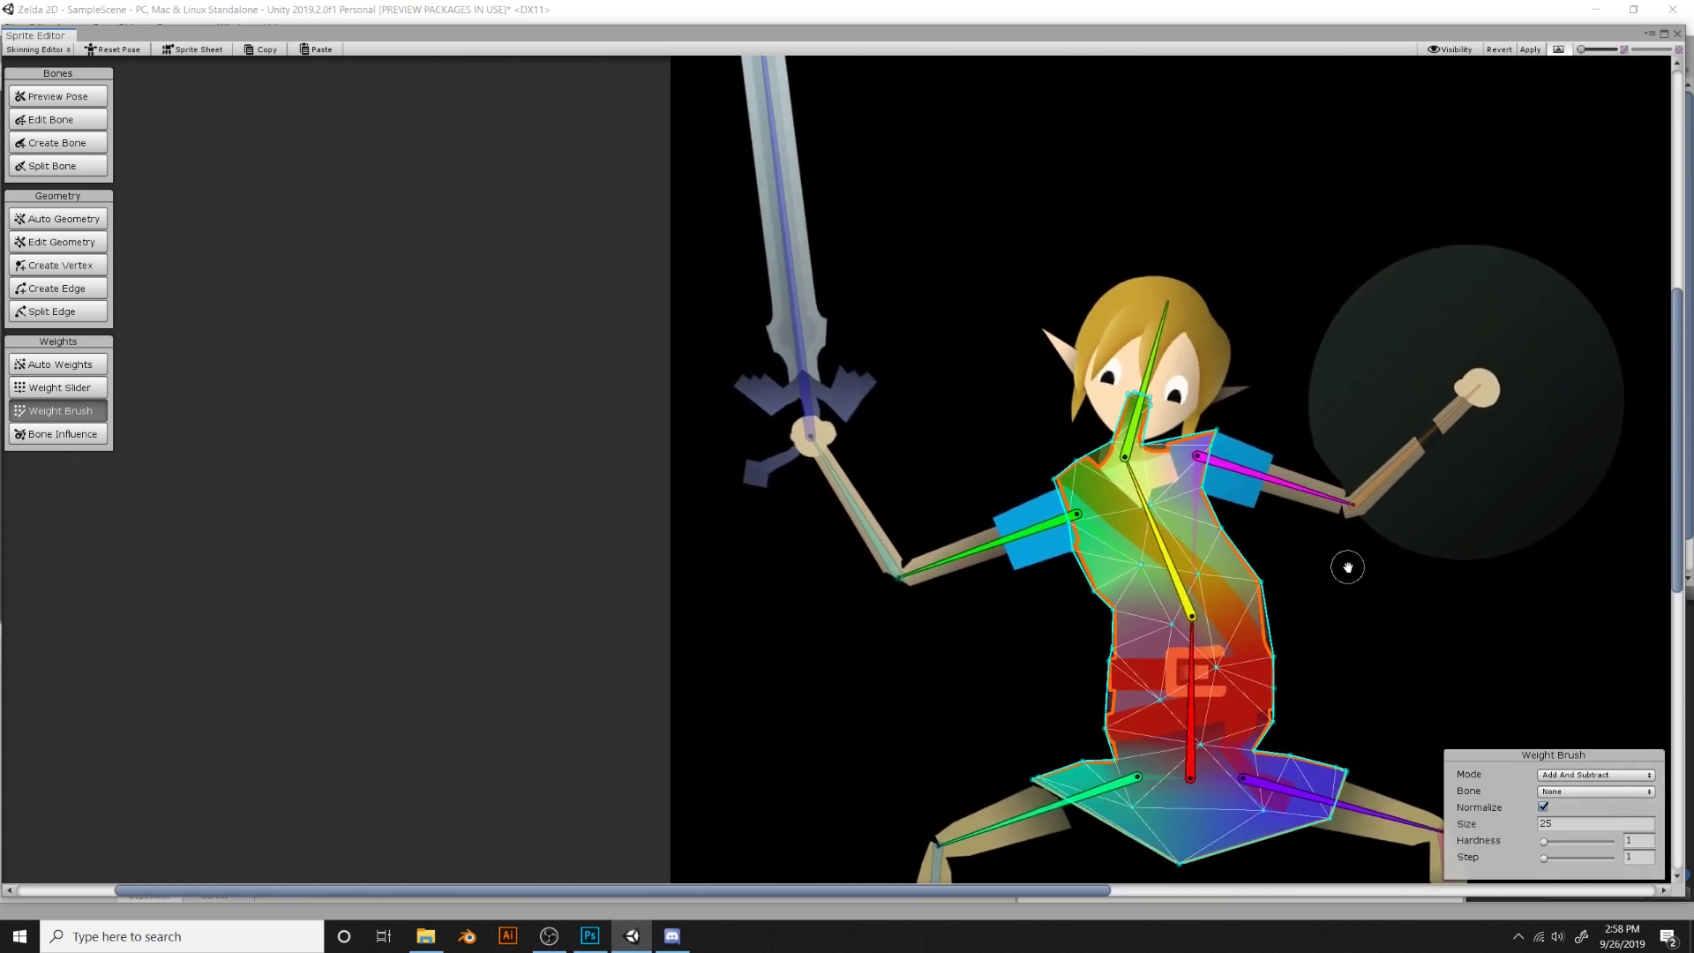
left_click(816, 288)
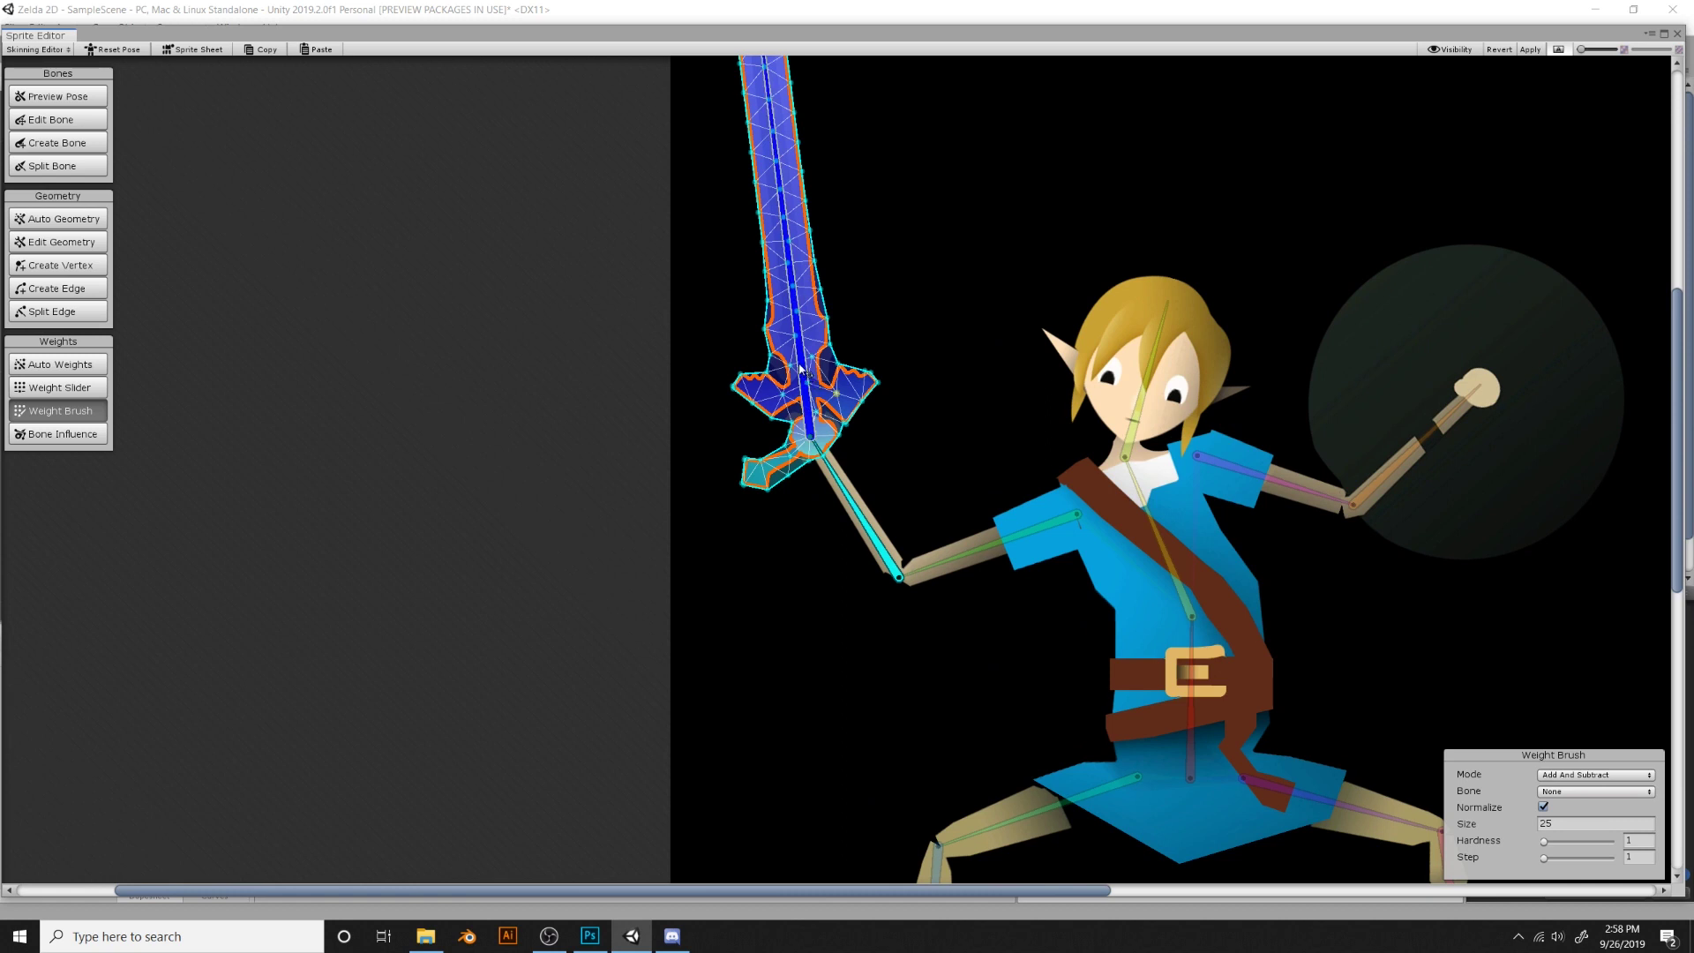
Paint the sword's hilt and guard fully onto the sword bone, bone_5
left_click(808, 441)
mouse_move(767, 475)
left_mouse_down()
mouse_move(806, 464)
mouse_move(822, 513)
mouse_move(819, 497)
mouse_move(796, 502)
mouse_move(820, 497)
mouse_move(798, 459)
mouse_move(827, 364)
left_mouse_up()
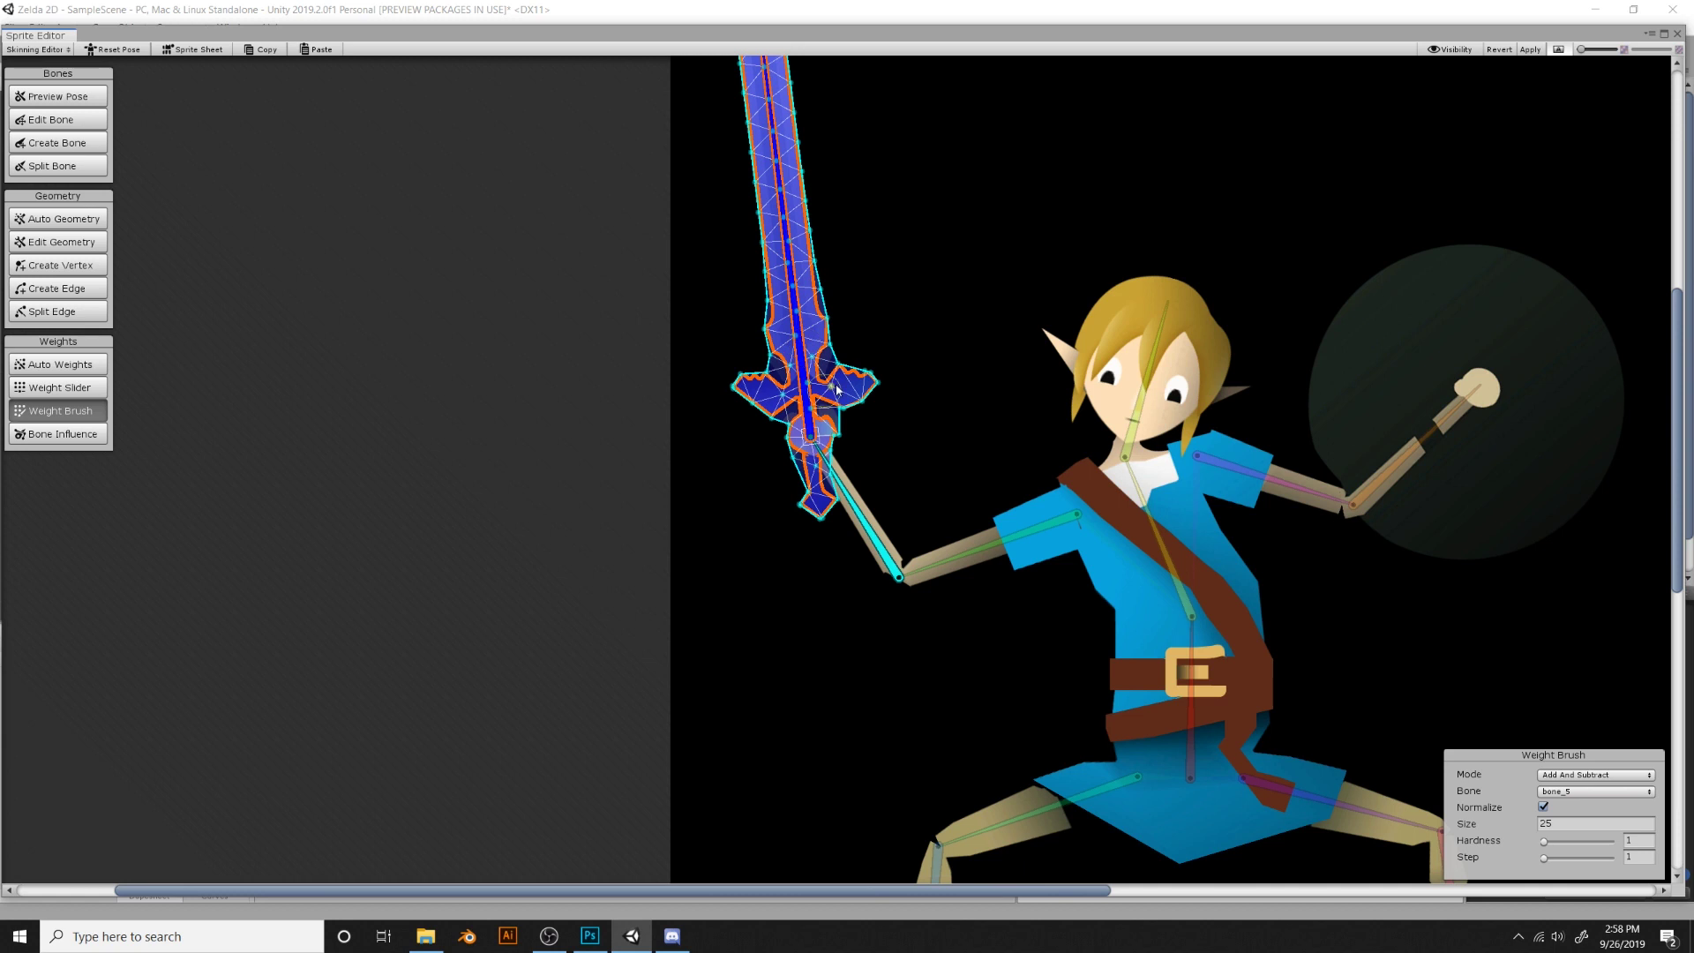
mouse_move(836, 388)
left_mouse_down()
mouse_move(849, 375)
mouse_move(799, 353)
mouse_move(820, 415)
mouse_move(810, 441)
left_mouse_up()
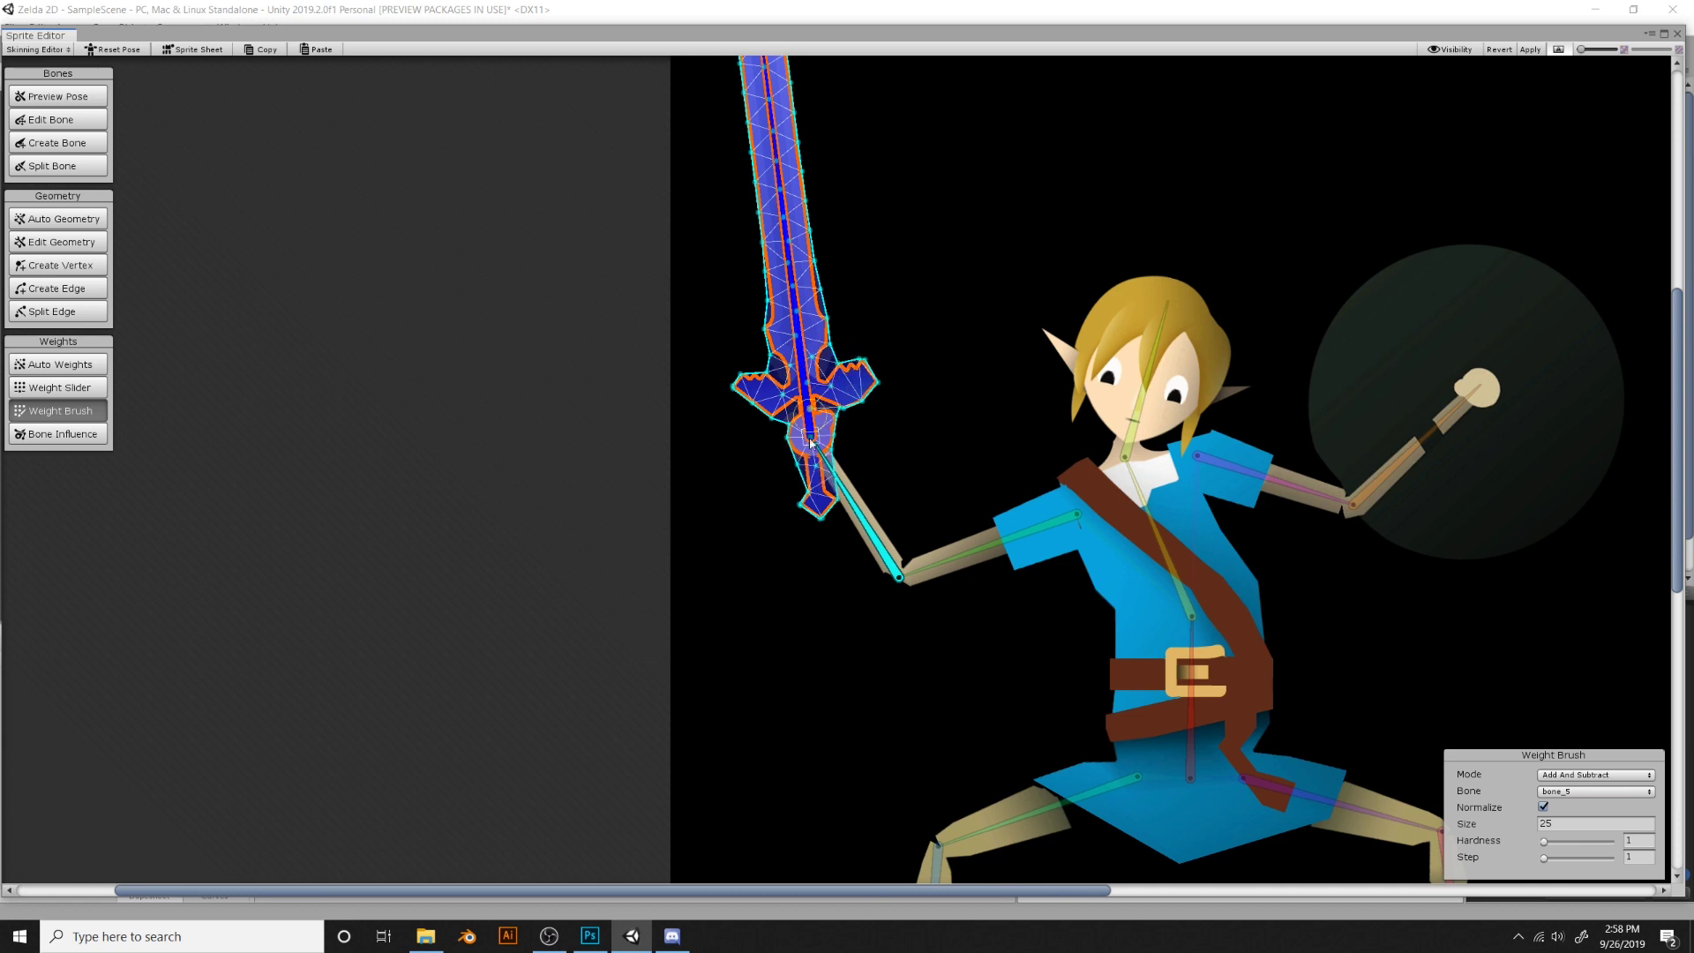
Test-pose Link by tilting the chest bone and raising the shield arm straight up
middle_click_drag(1206, 366, 926, 291)
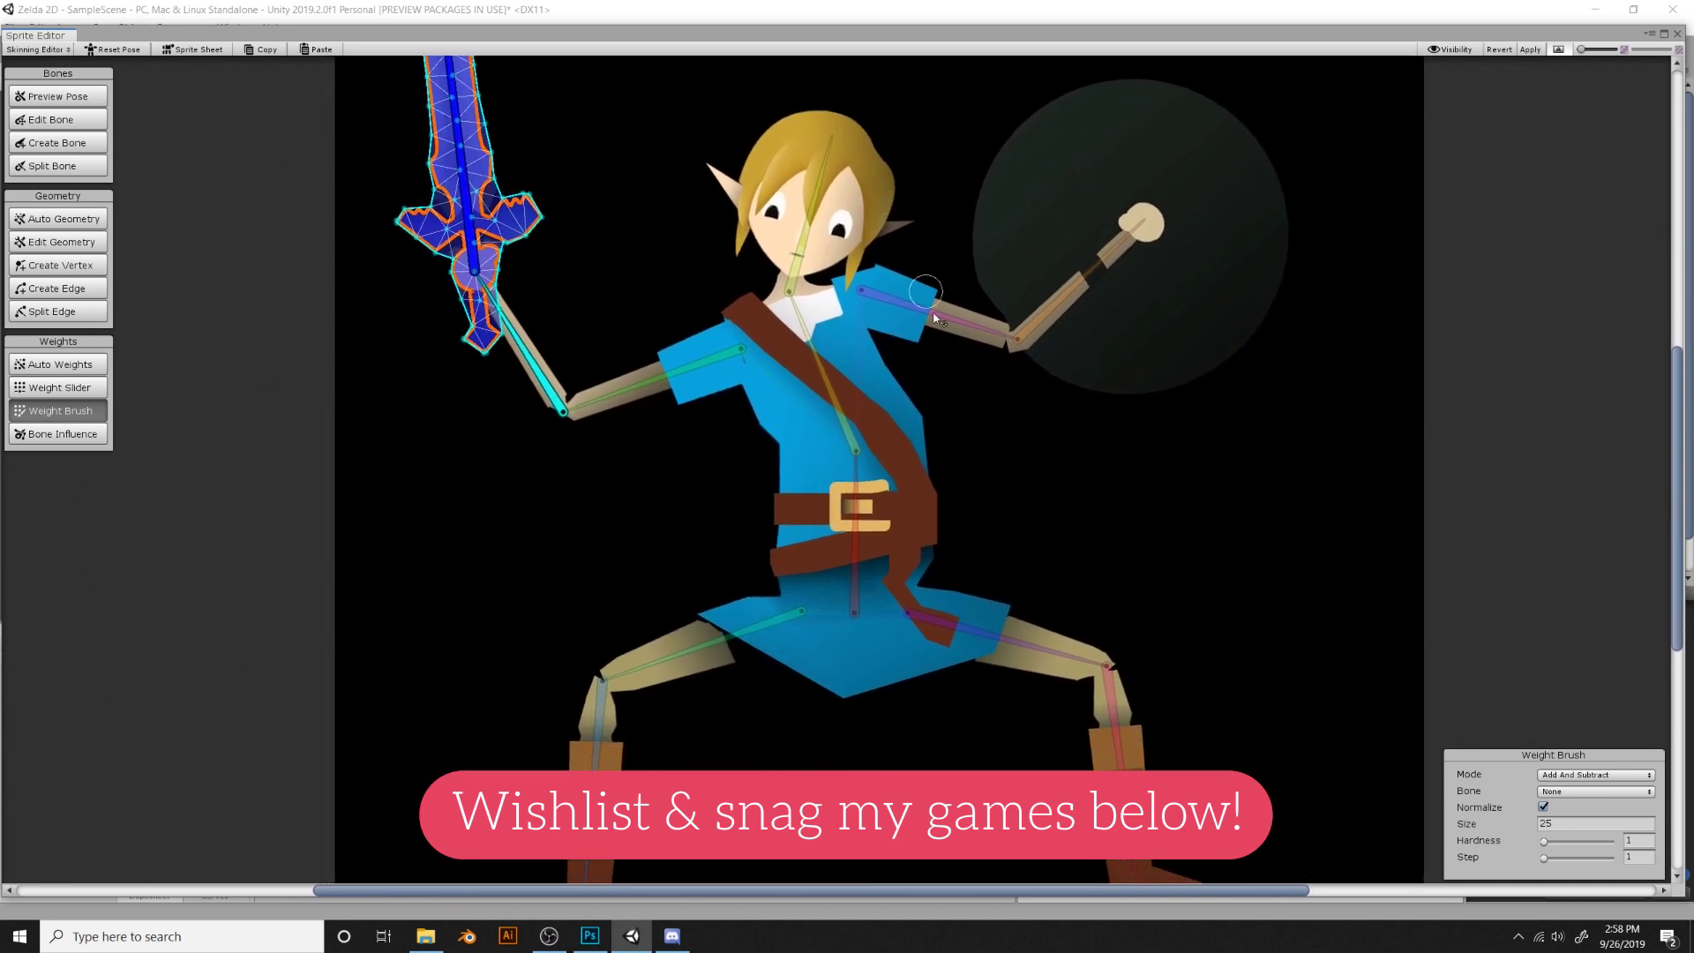
middle_click_drag(979, 571, 949, 479)
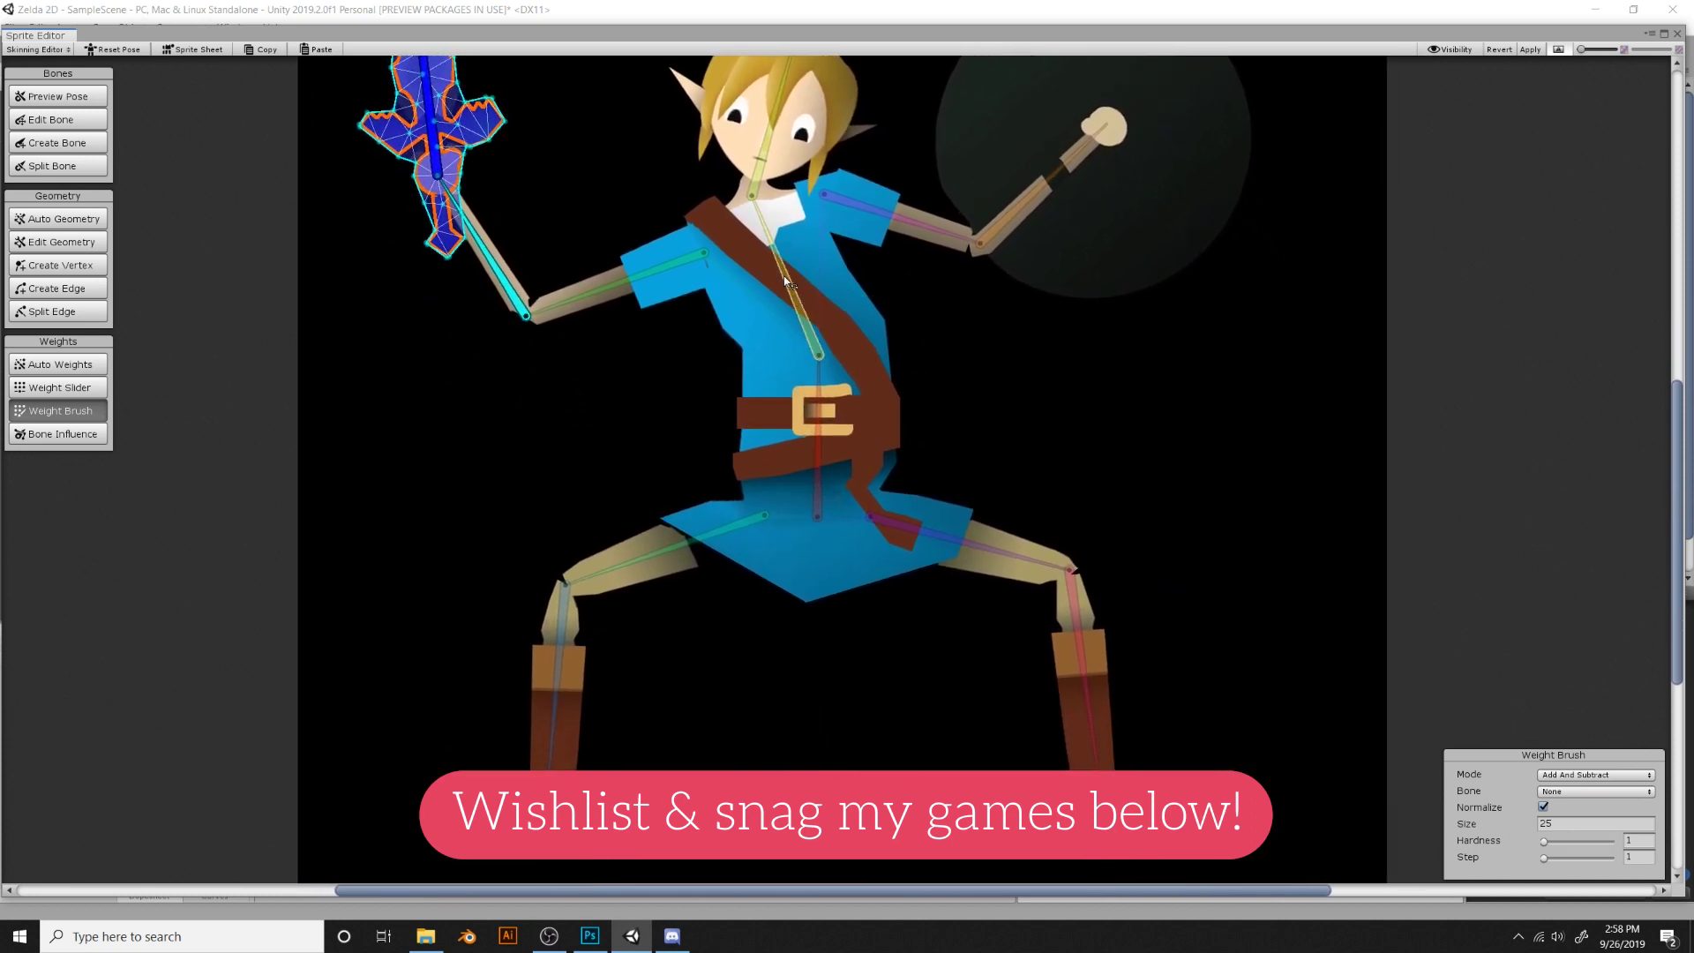
left_click_drag(784, 275, 874, 288)
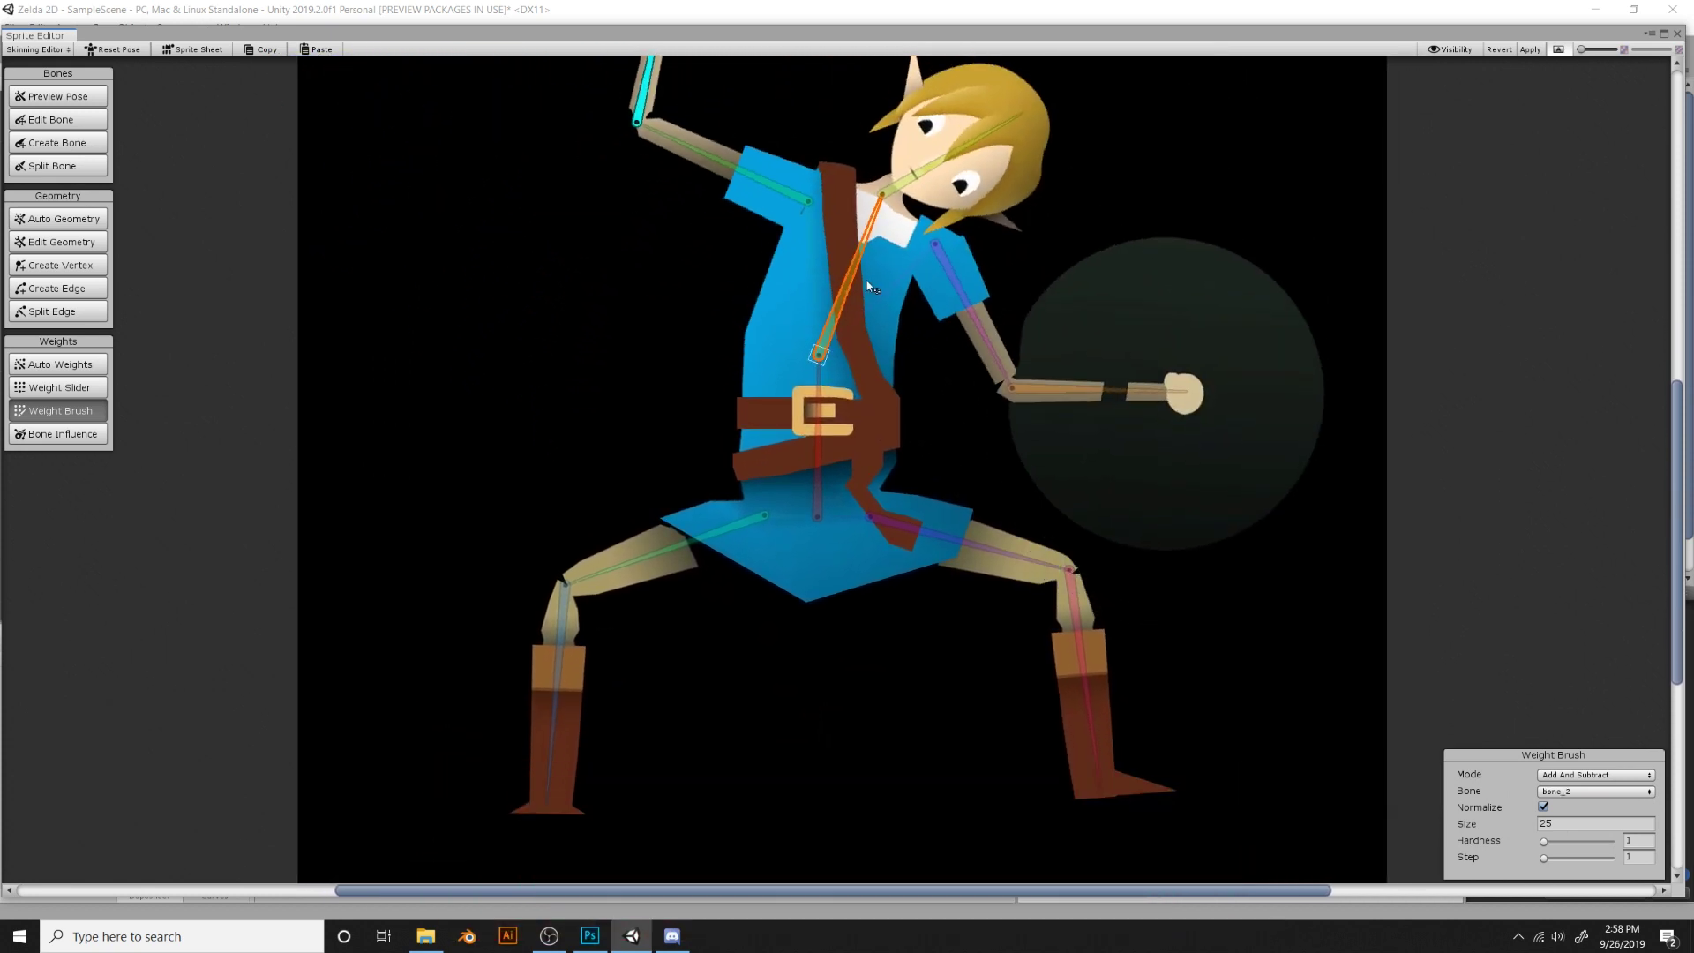
left_click_drag(999, 304, 984, 238)
middle_click_drag(984, 238, 871, 425)
left_click_drag(871, 425, 893, 369)
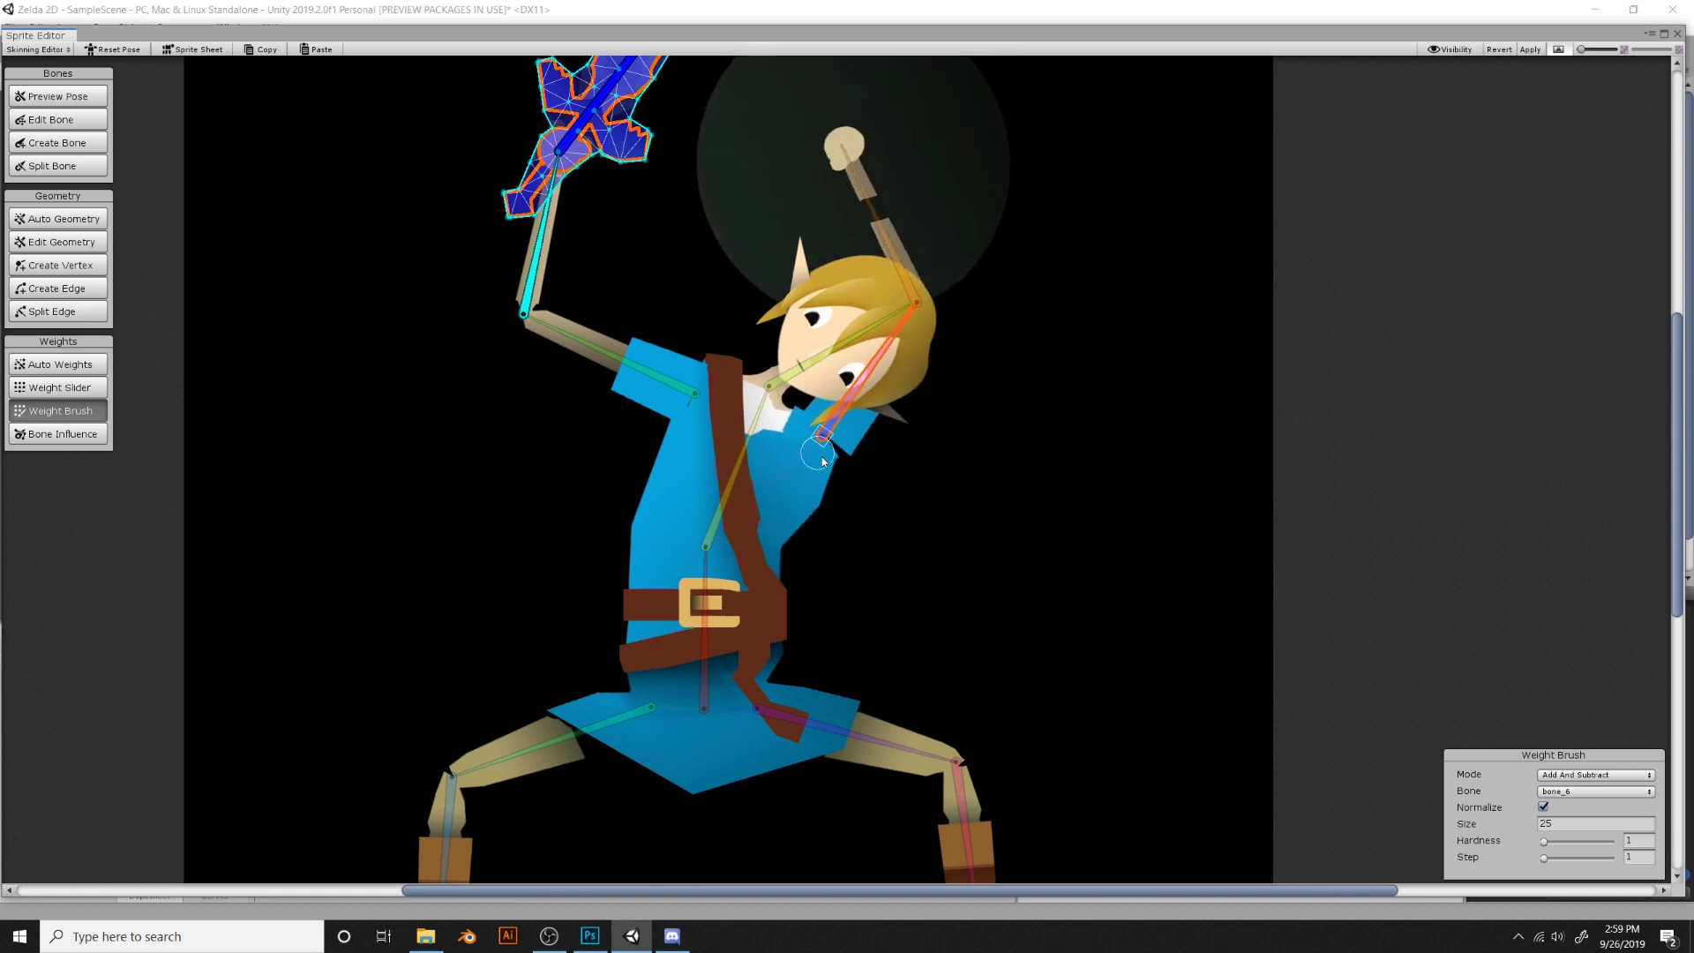
Paint the torso with the yellow chest bone, bone_2, near the neck and shield-side shoulder
left_click(670, 464)
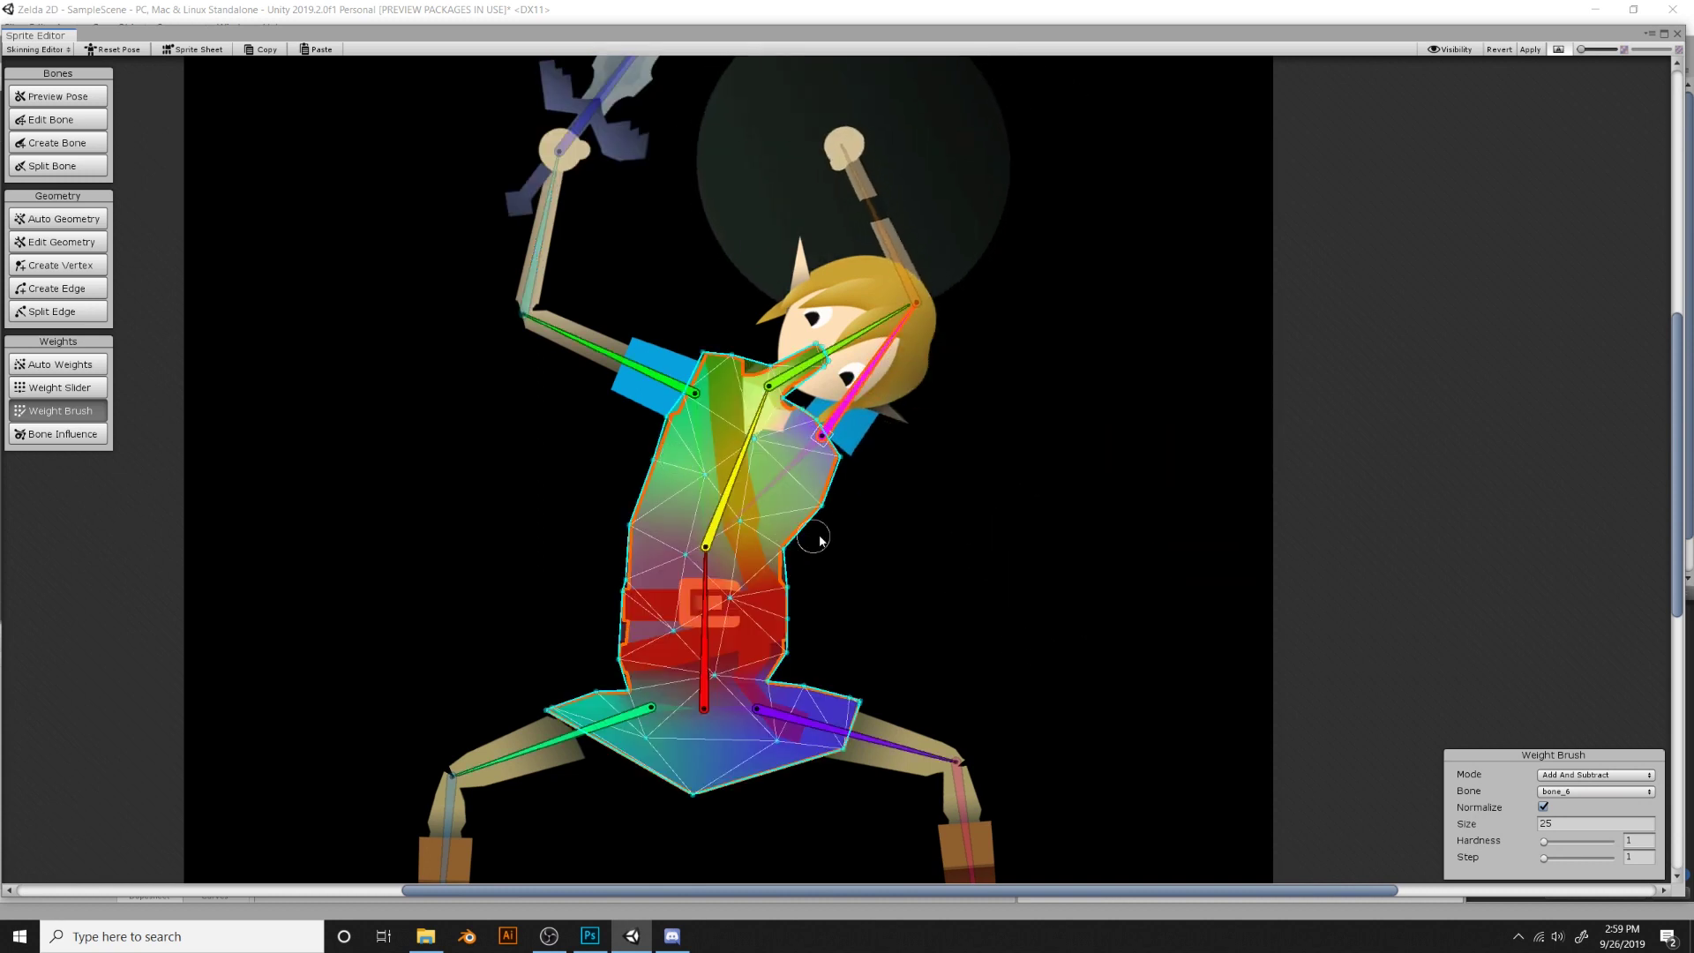
left_click(731, 486)
mouse_move(805, 453)
left_mouse_down()
mouse_move(816, 428)
mouse_move(794, 411)
mouse_move(789, 517)
left_mouse_up()
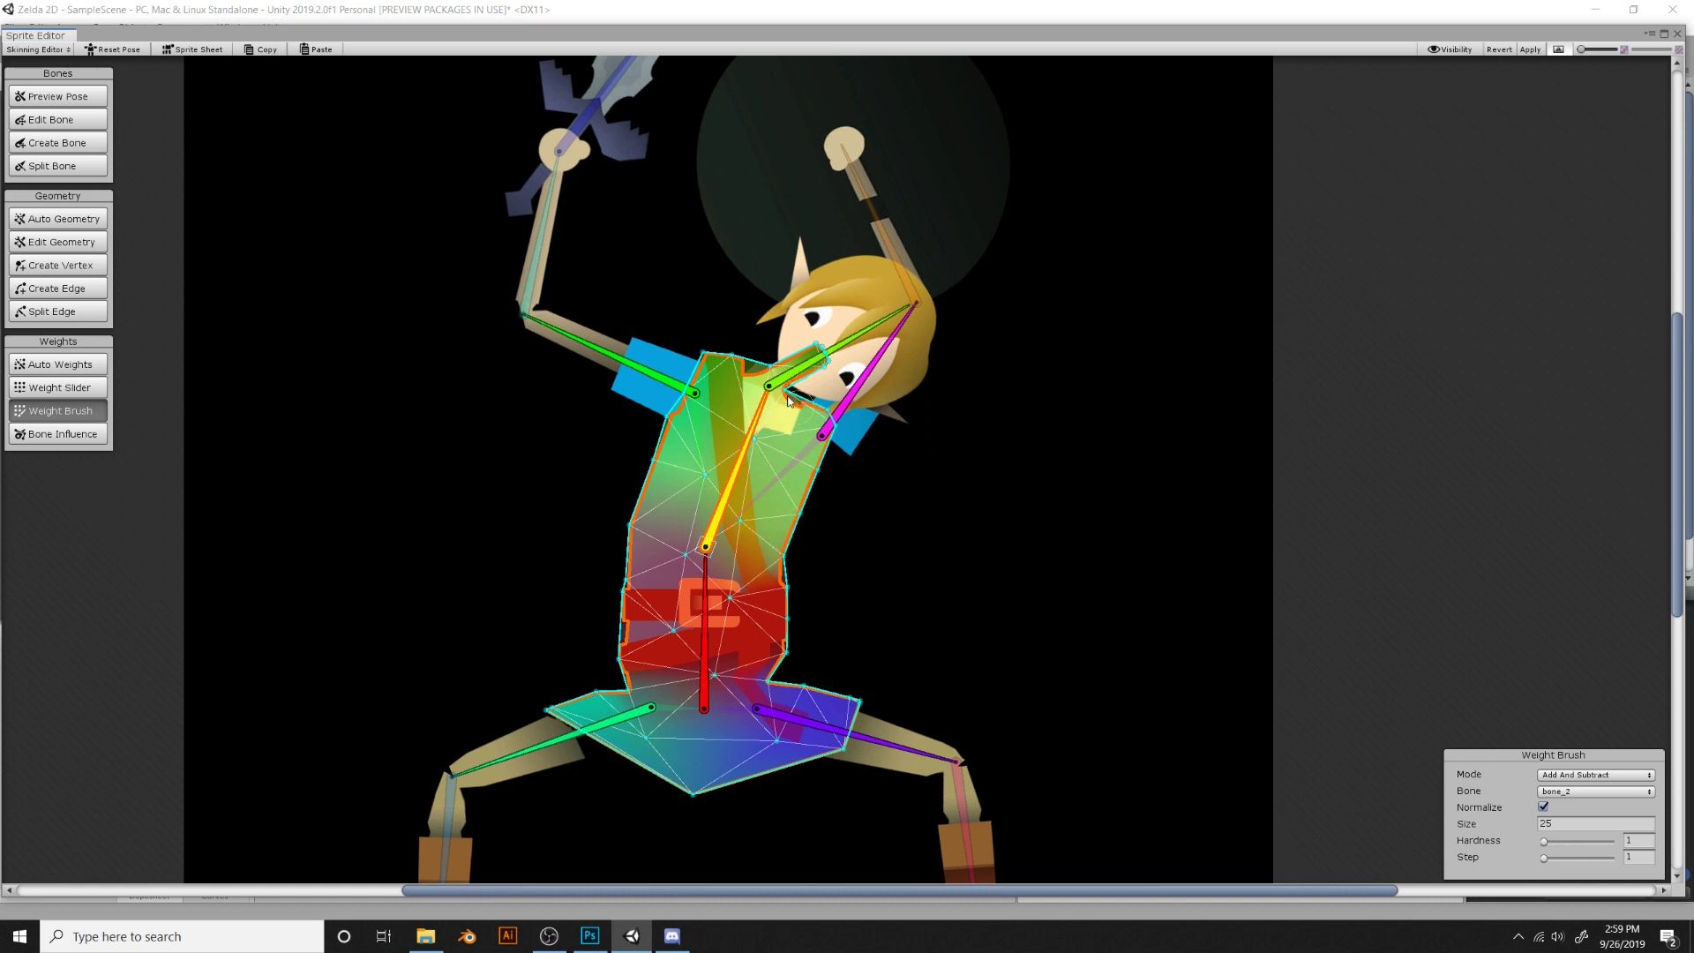
left_click_drag(807, 441, 761, 408)
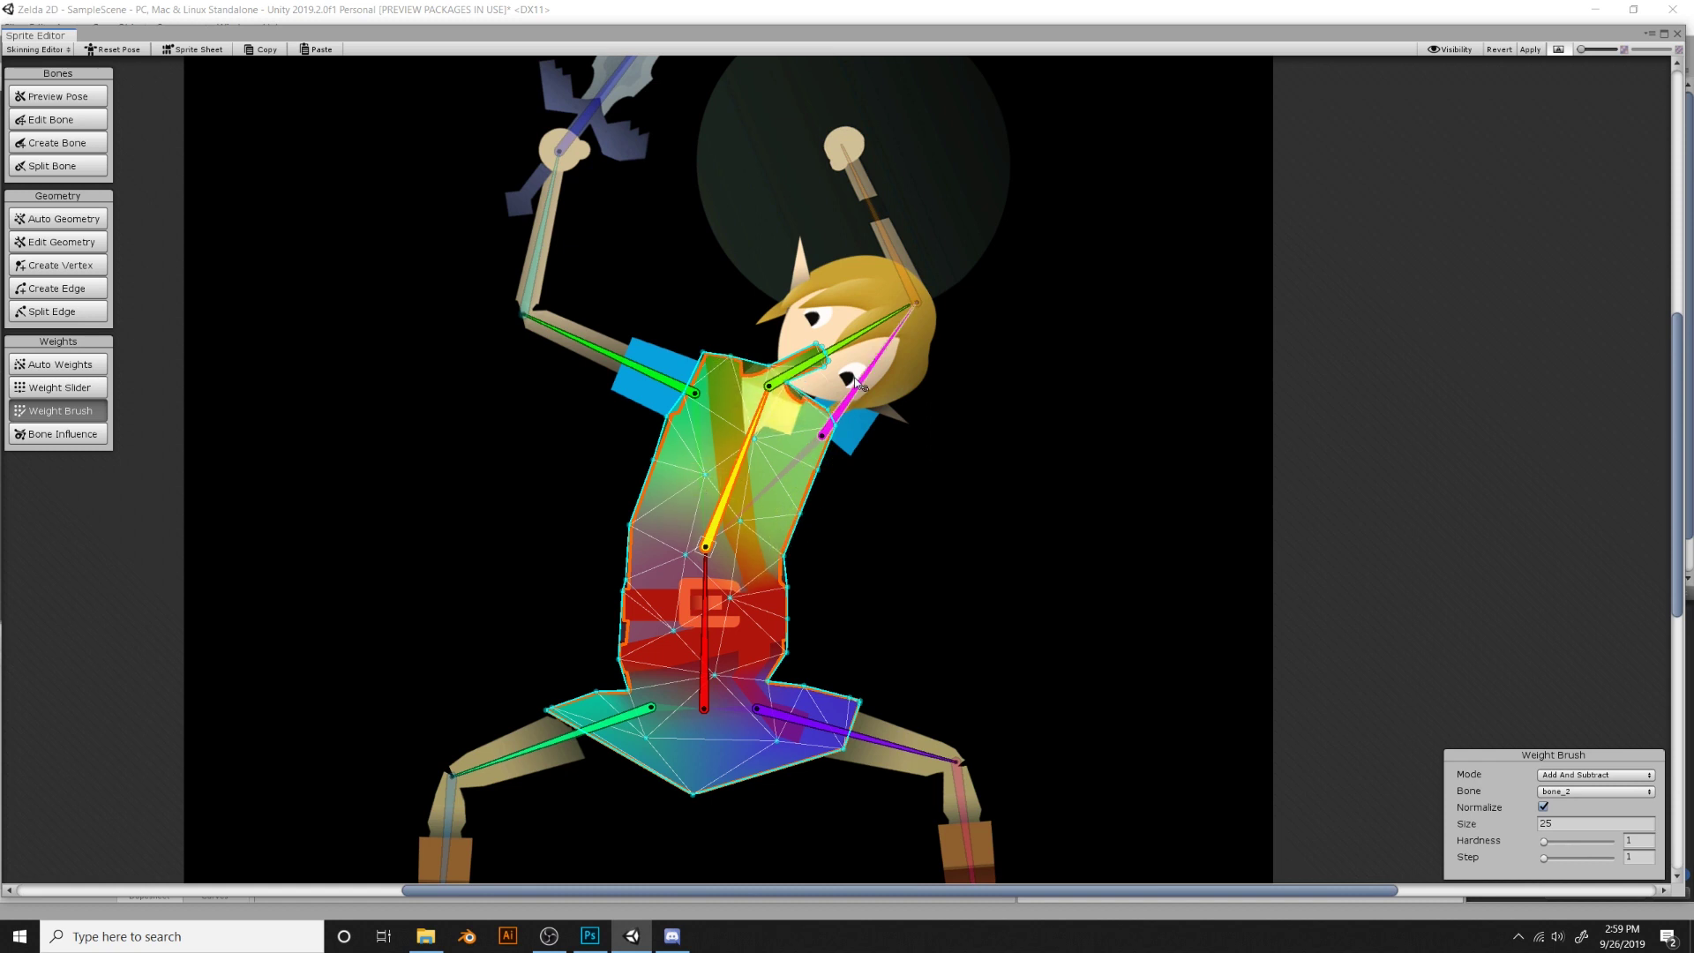
mouse_move(869, 370)
left_mouse_down()
mouse_move(833, 477)
mouse_move(847, 460)
mouse_move(843, 420)
mouse_move(836, 460)
mouse_move(829, 423)
left_mouse_up()
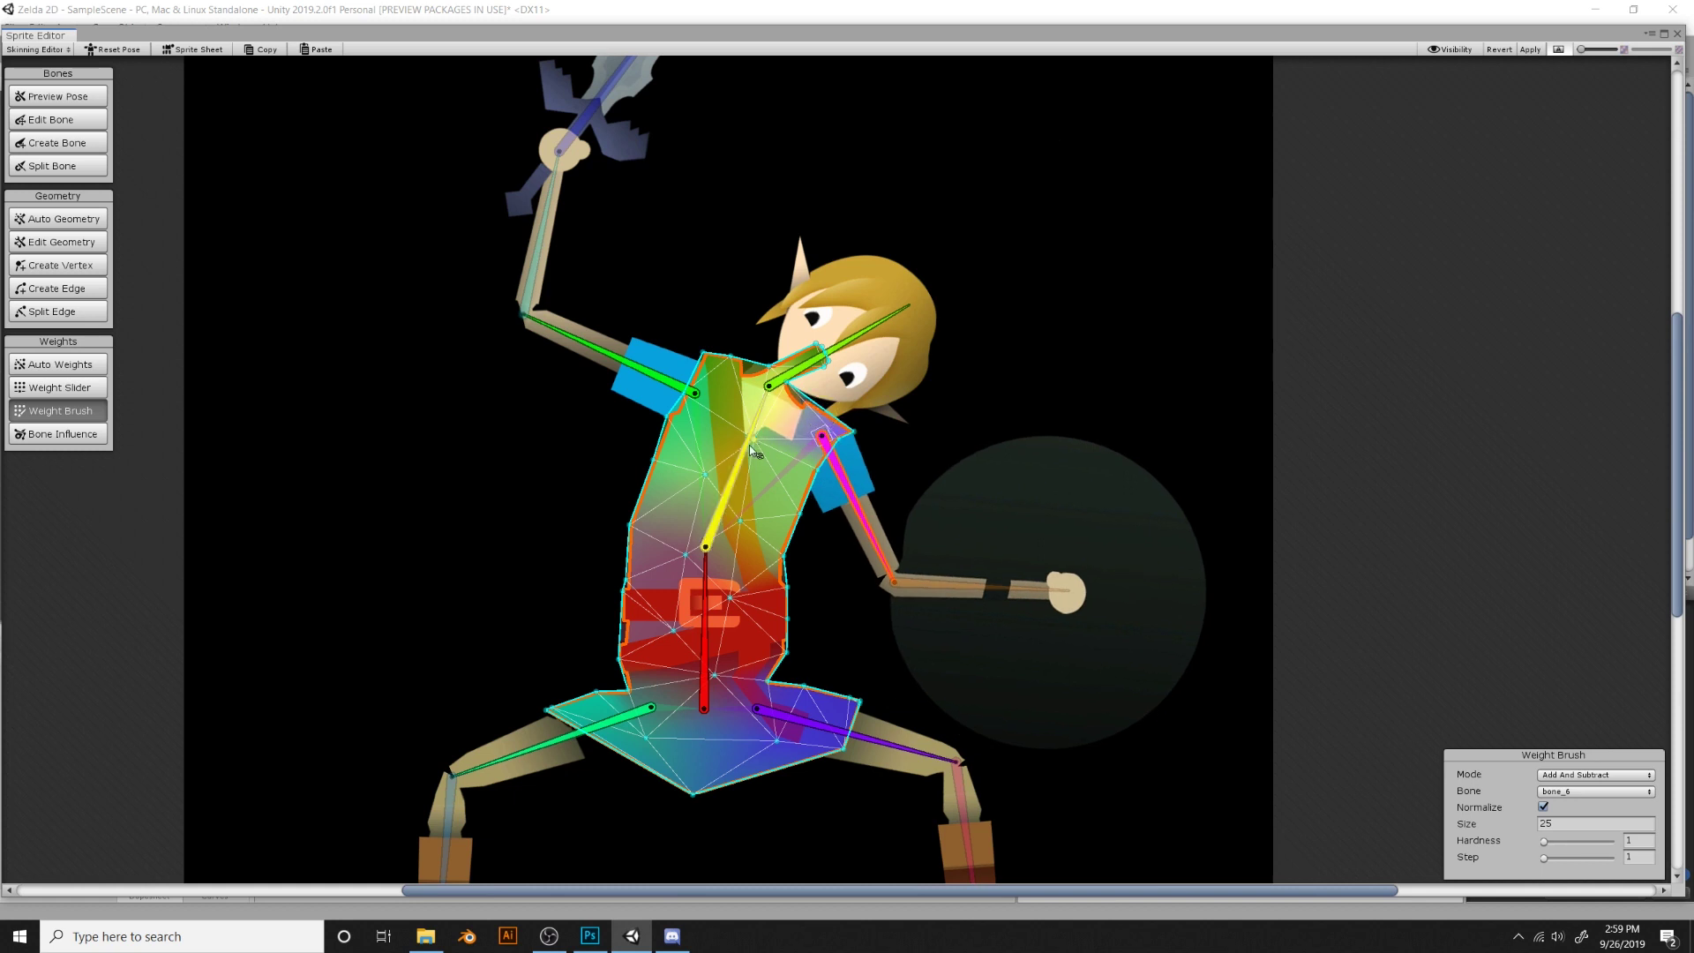
left_click_drag(797, 418, 838, 429)
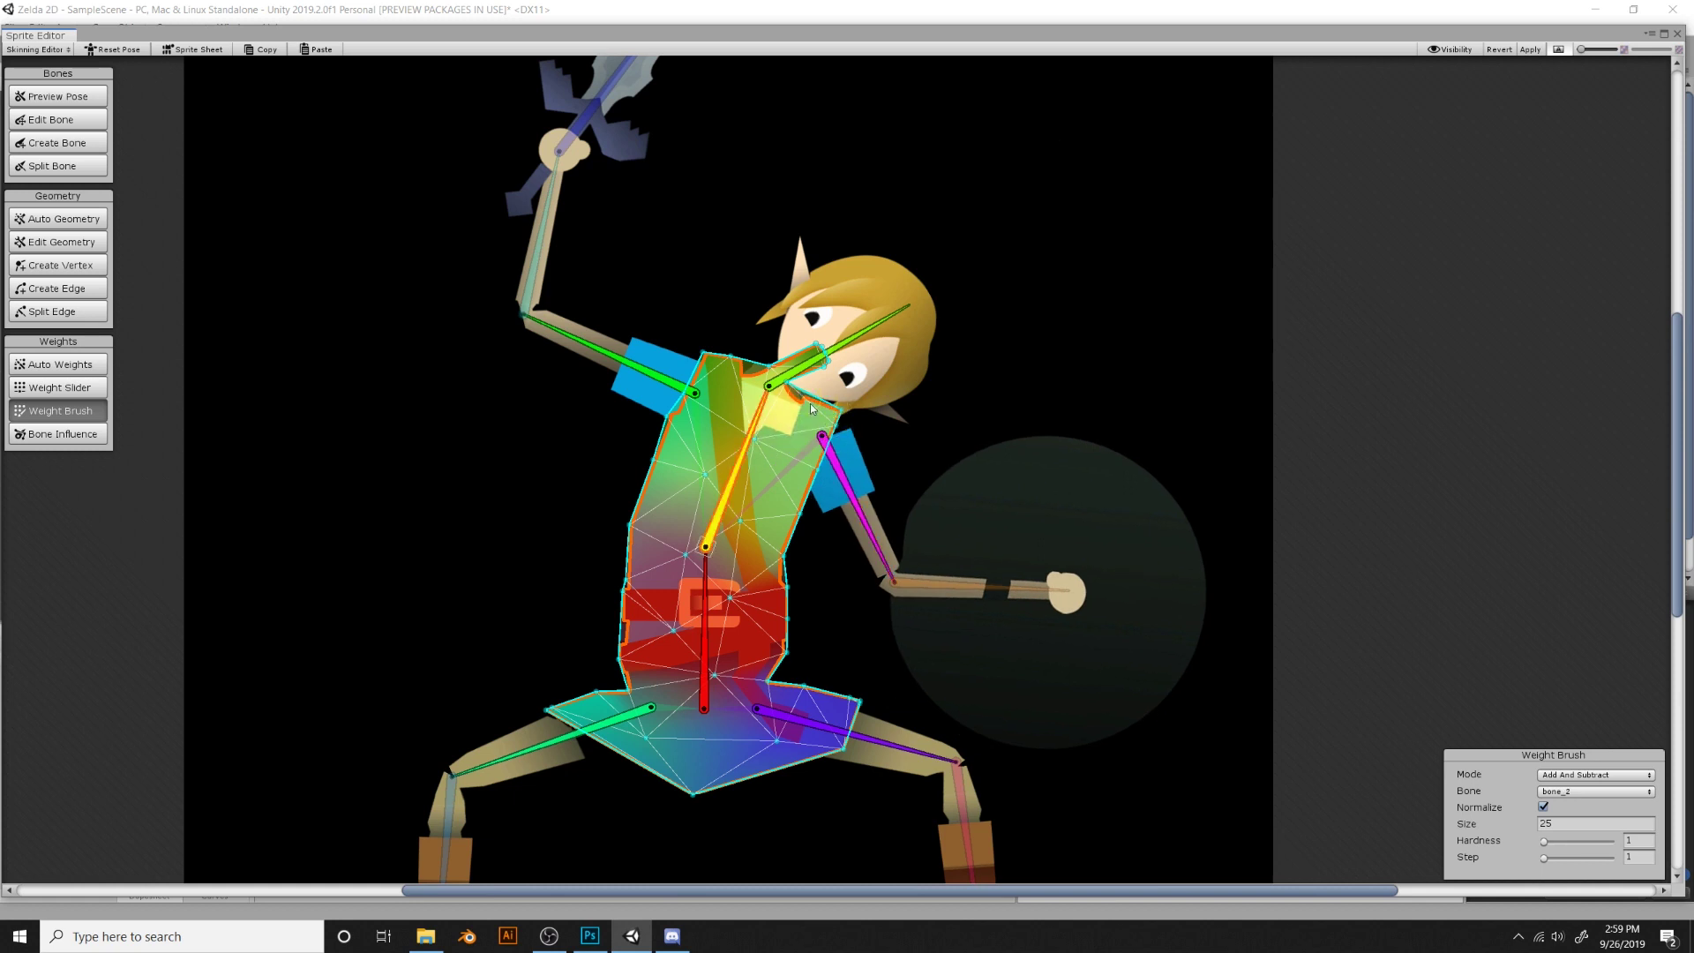
Restore the magenta upper-arm bone's shoulder weights, test the arms and head, and zoom out
left_click(839, 472)
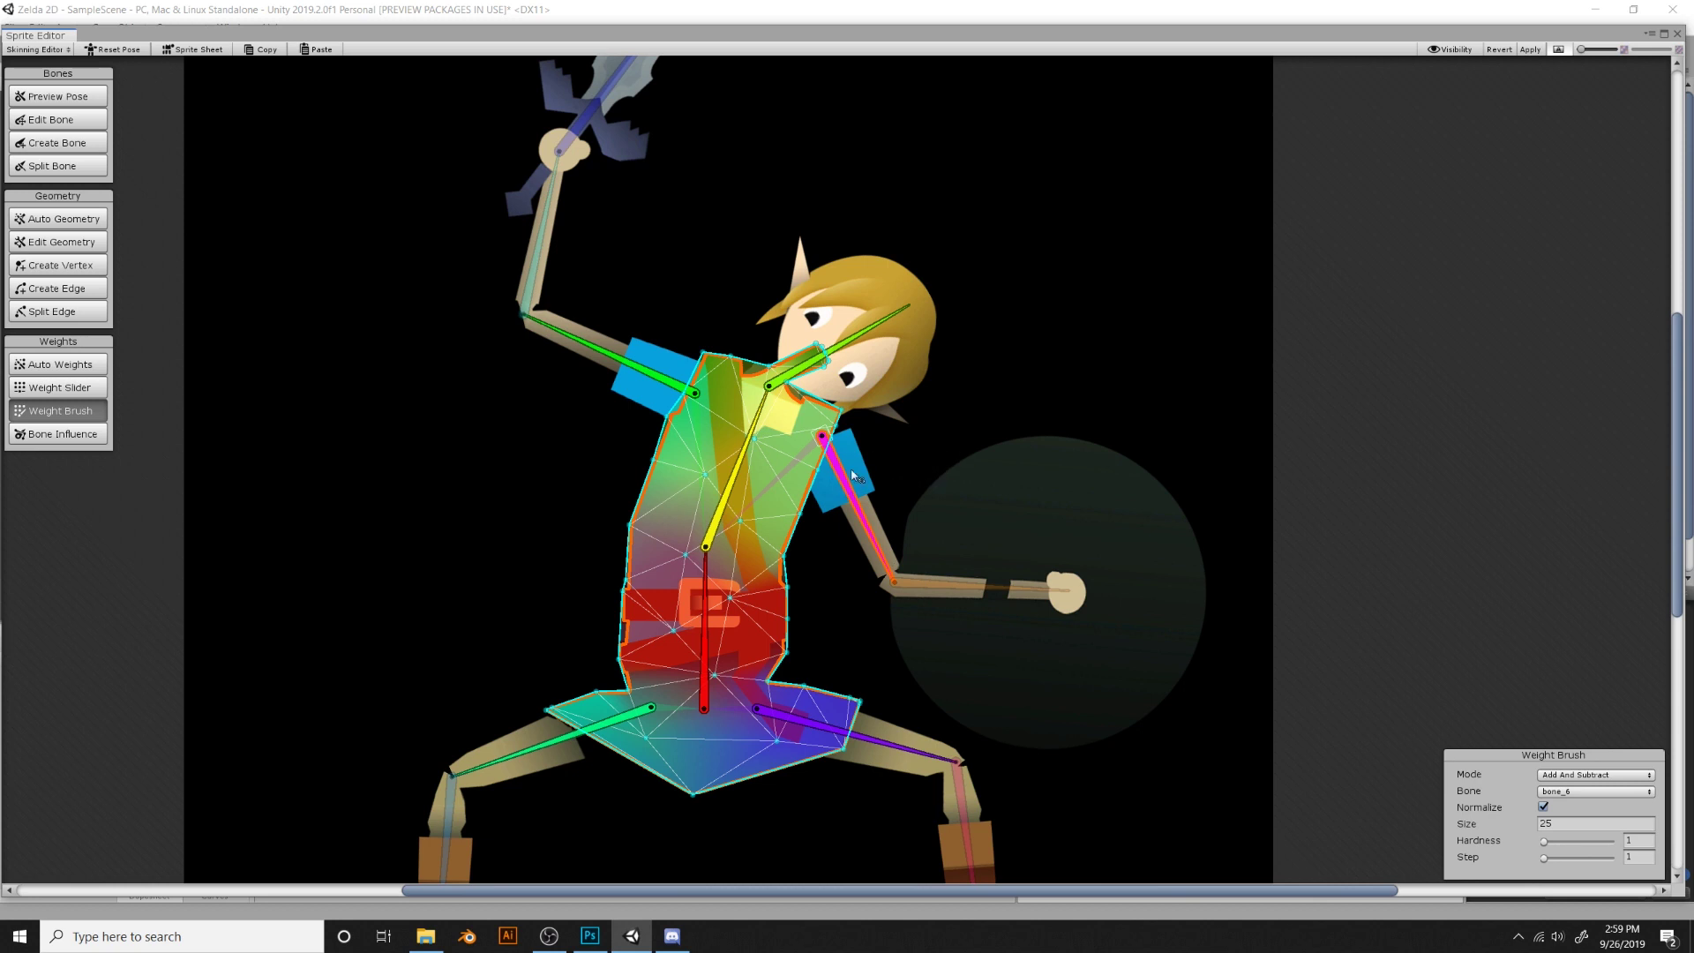
left_click_drag(837, 418, 834, 434)
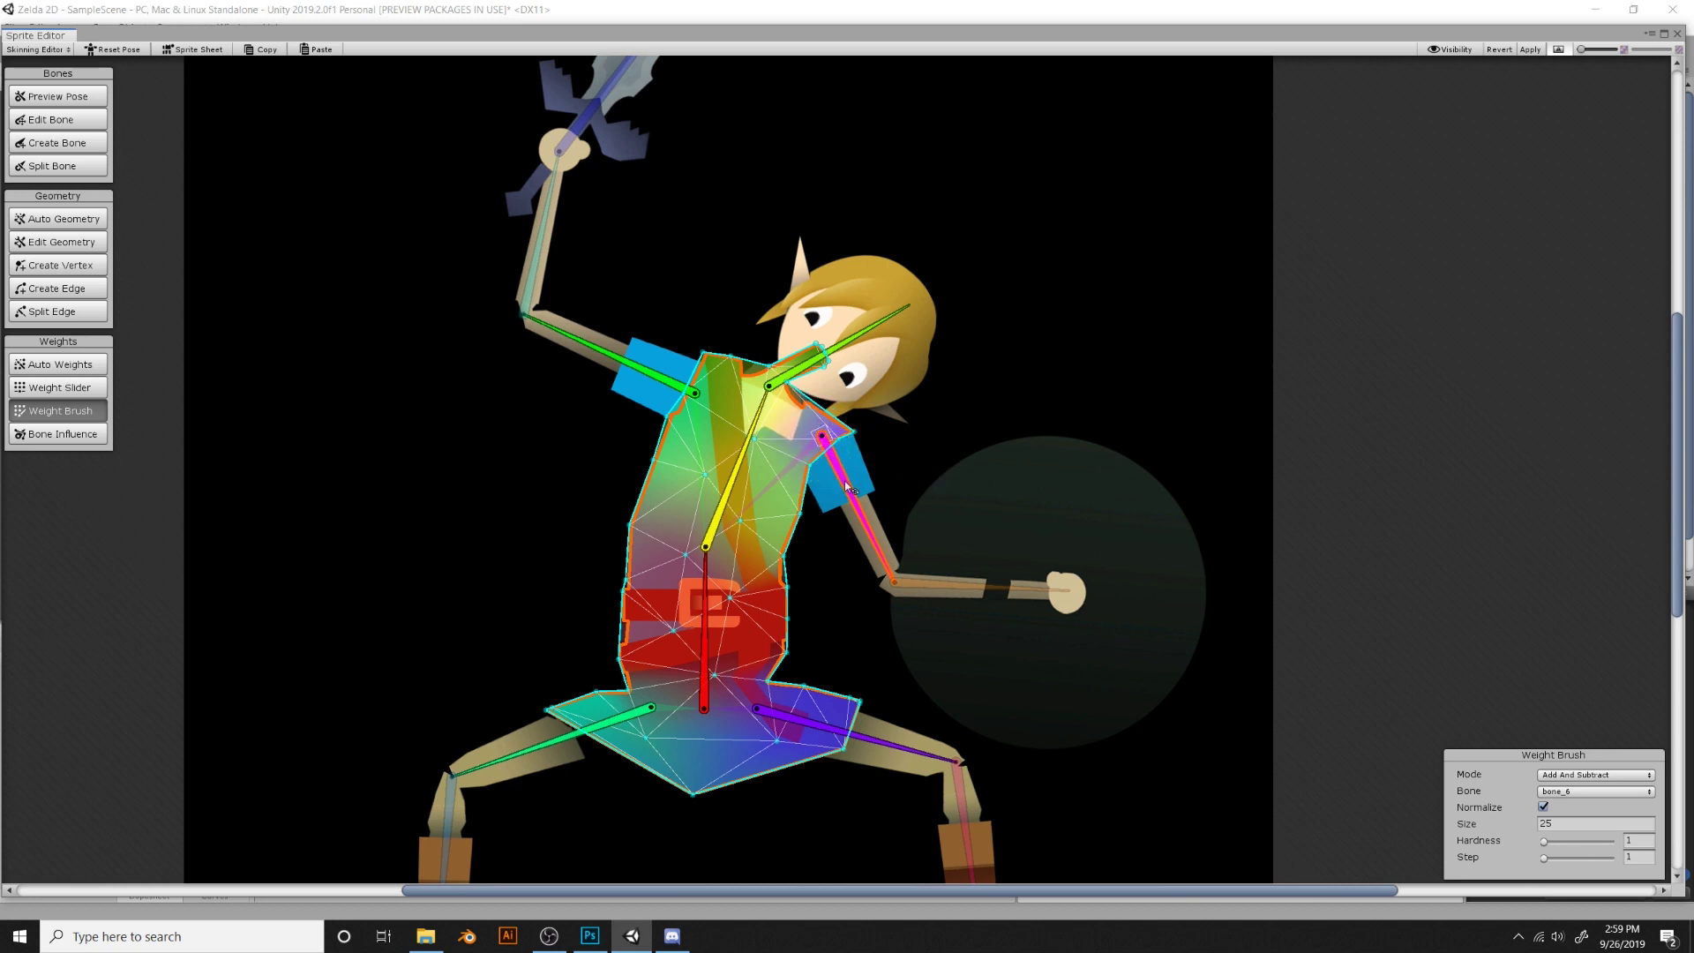
left_click_drag(846, 485, 639, 394)
left_click_drag(874, 326, 785, 265)
middle_click_drag(910, 414, 957, 174)
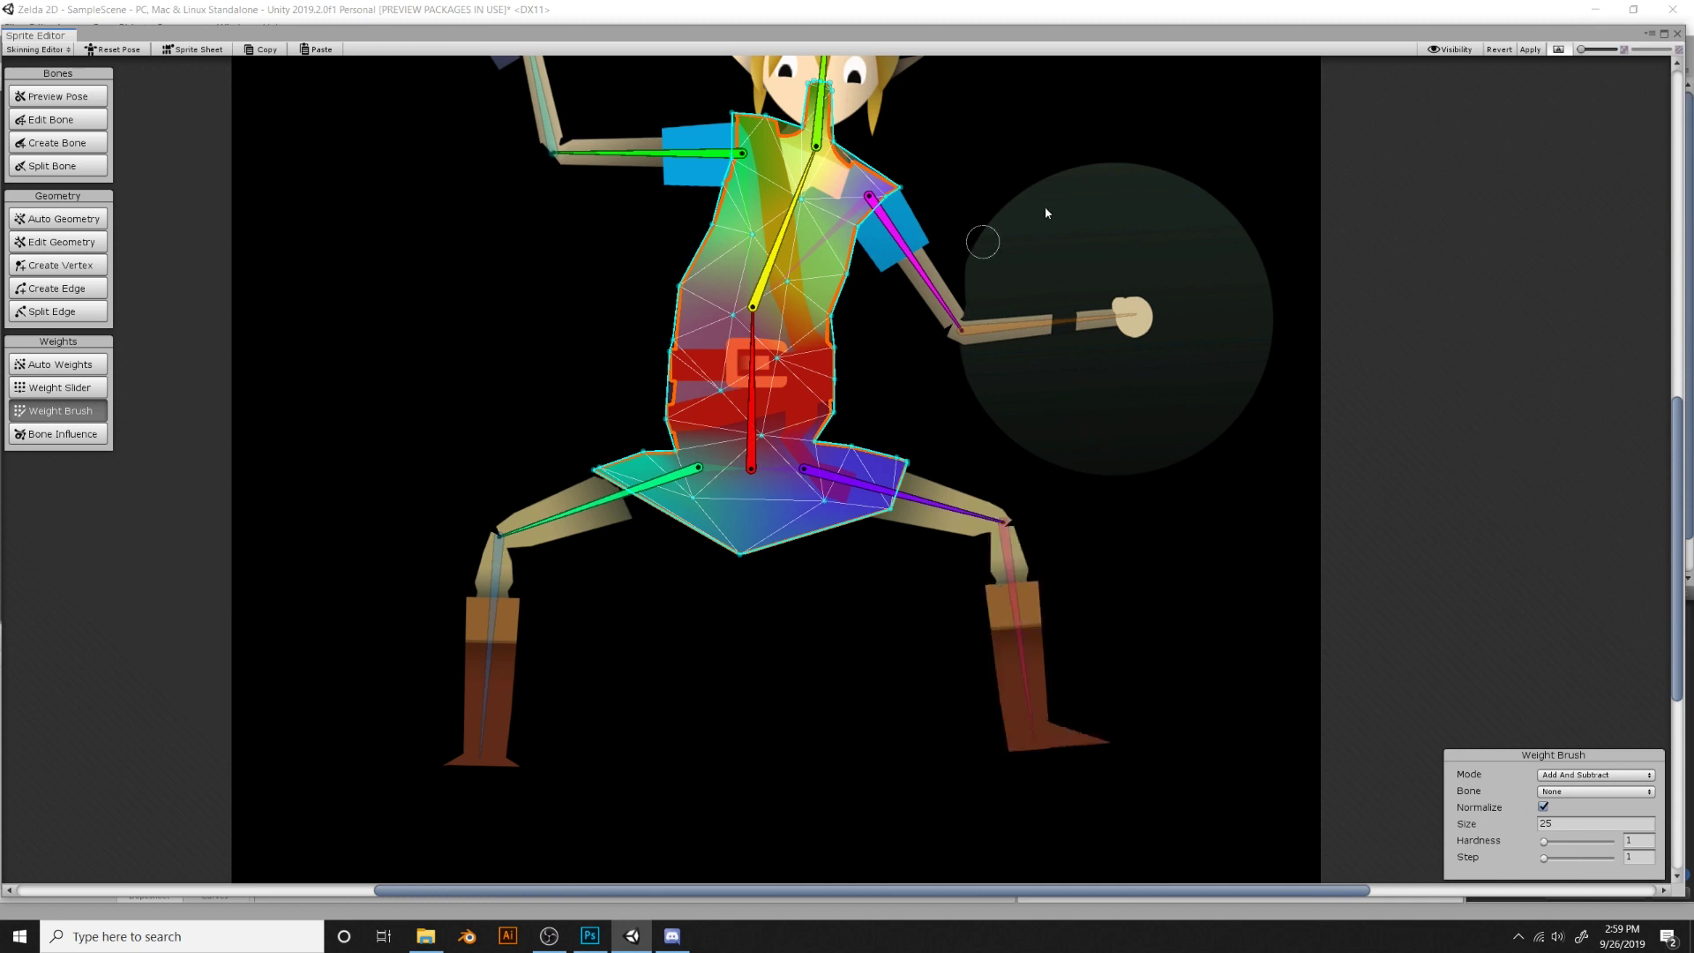
left_click_drag(1583, 62, 1578, 55)
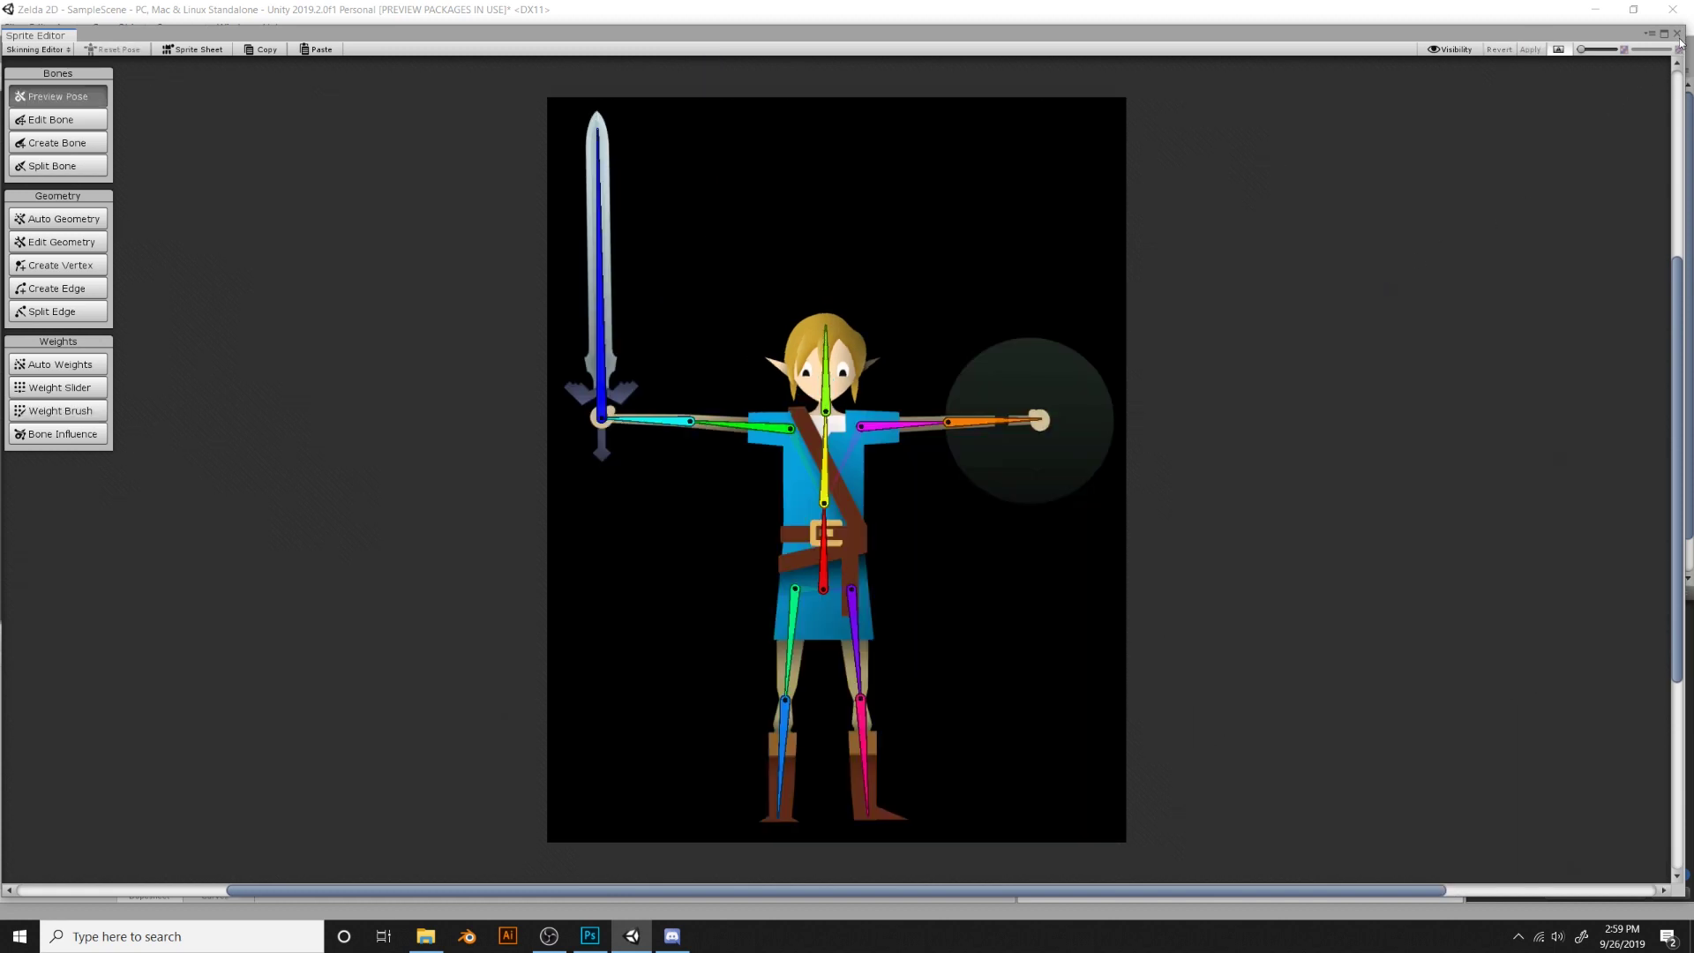
Close the skinning editor and replace the old Link in the scene with the updated asset
left_click(1677, 35)
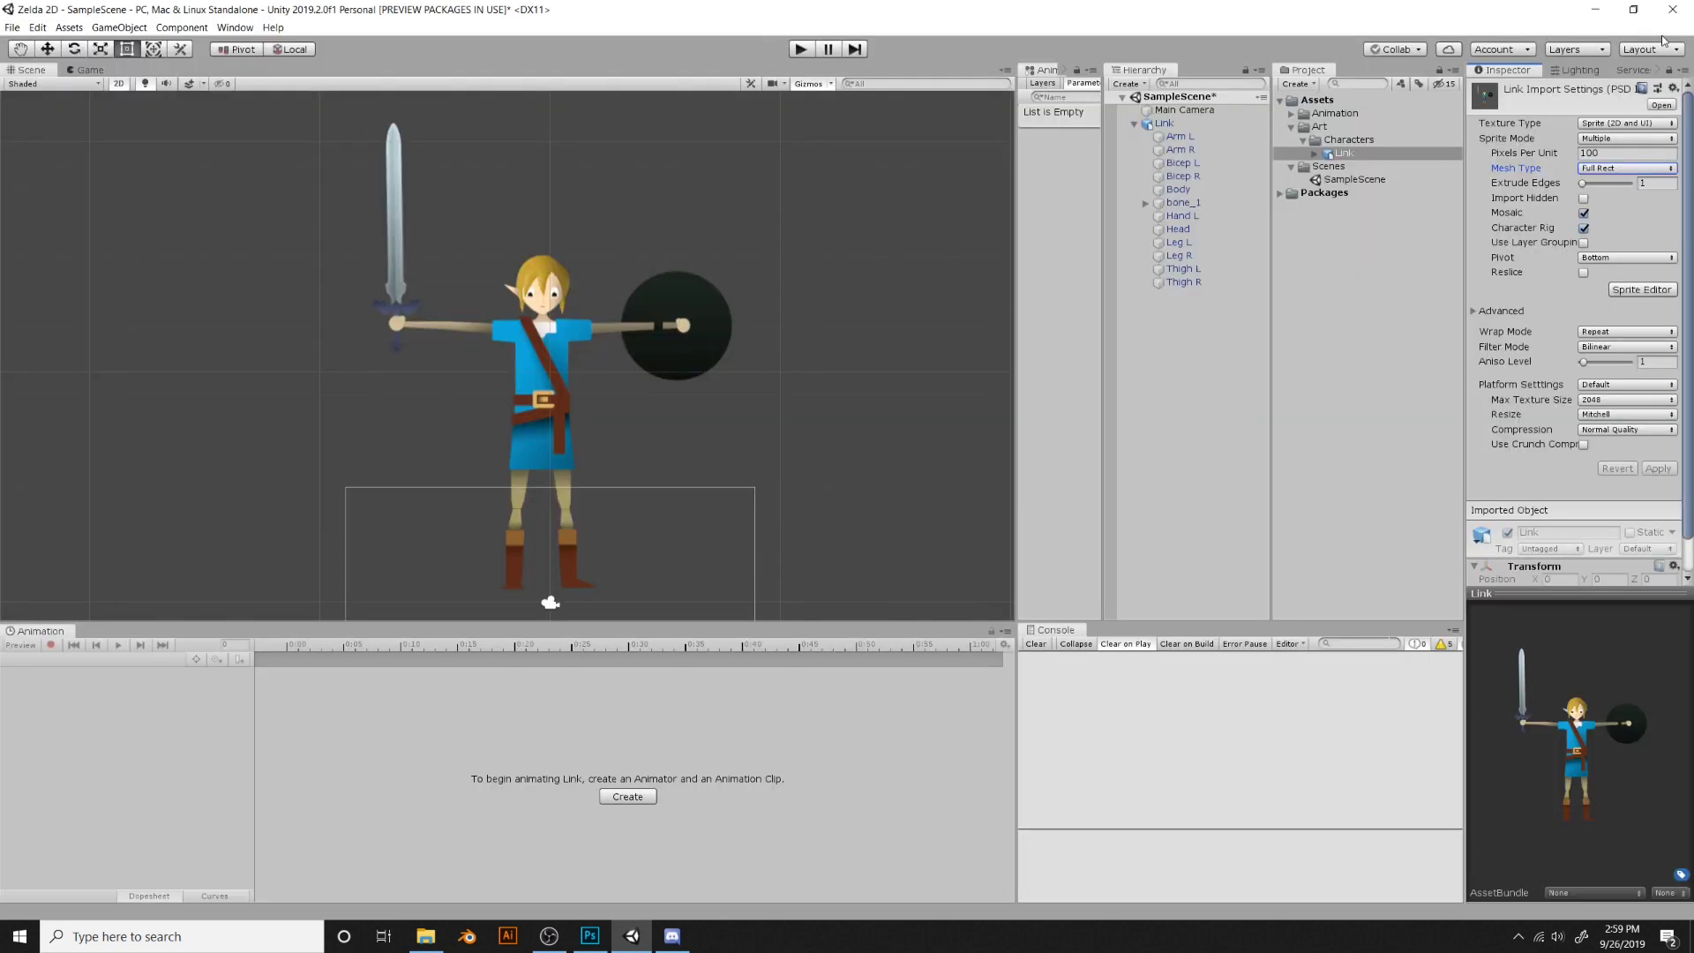
left_click(1184, 125)
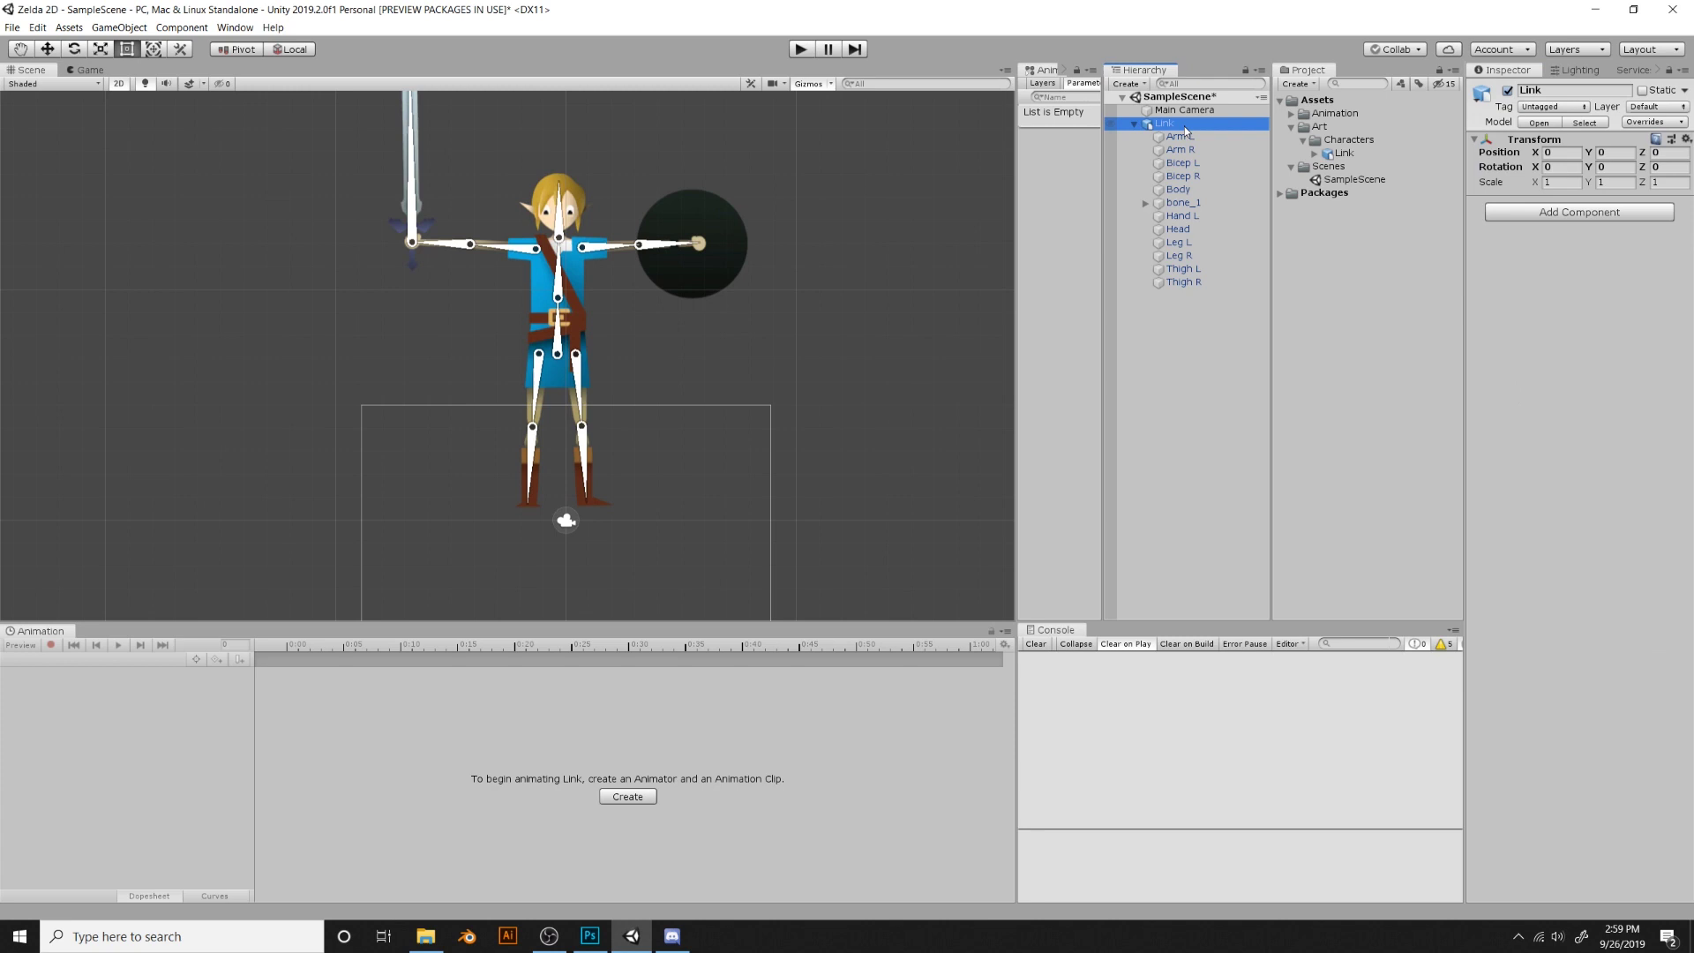
right_click(1184, 125)
left_click(1324, 209)
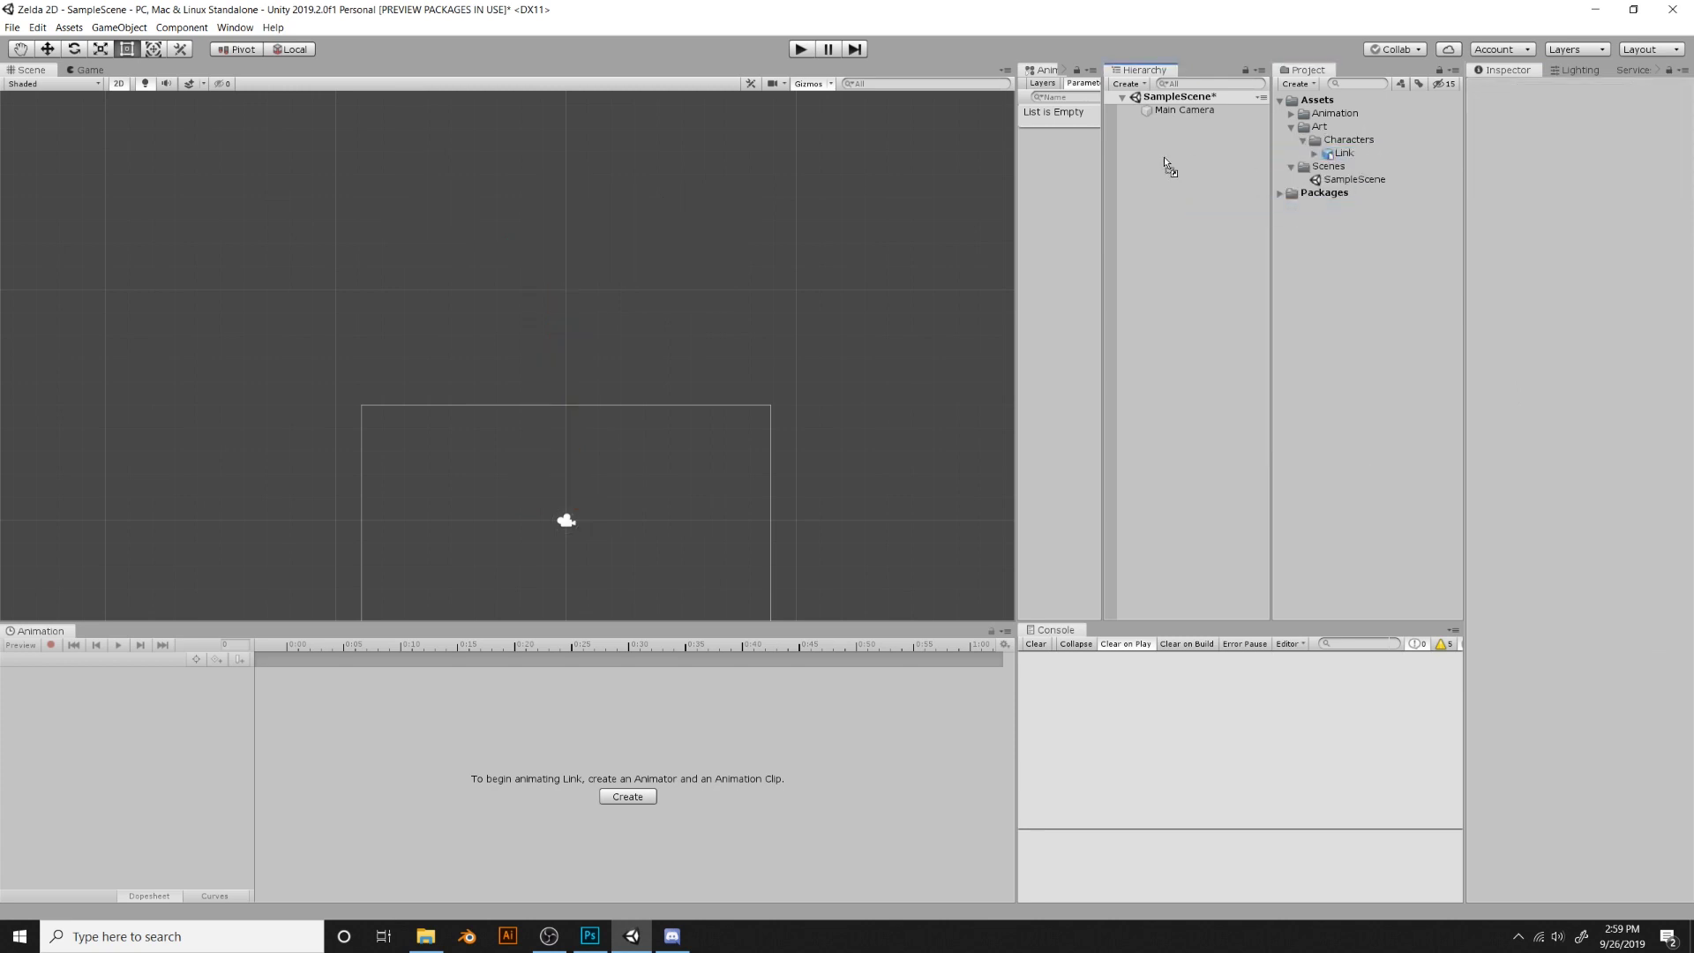
left_click_drag(1163, 157, 1146, 181)
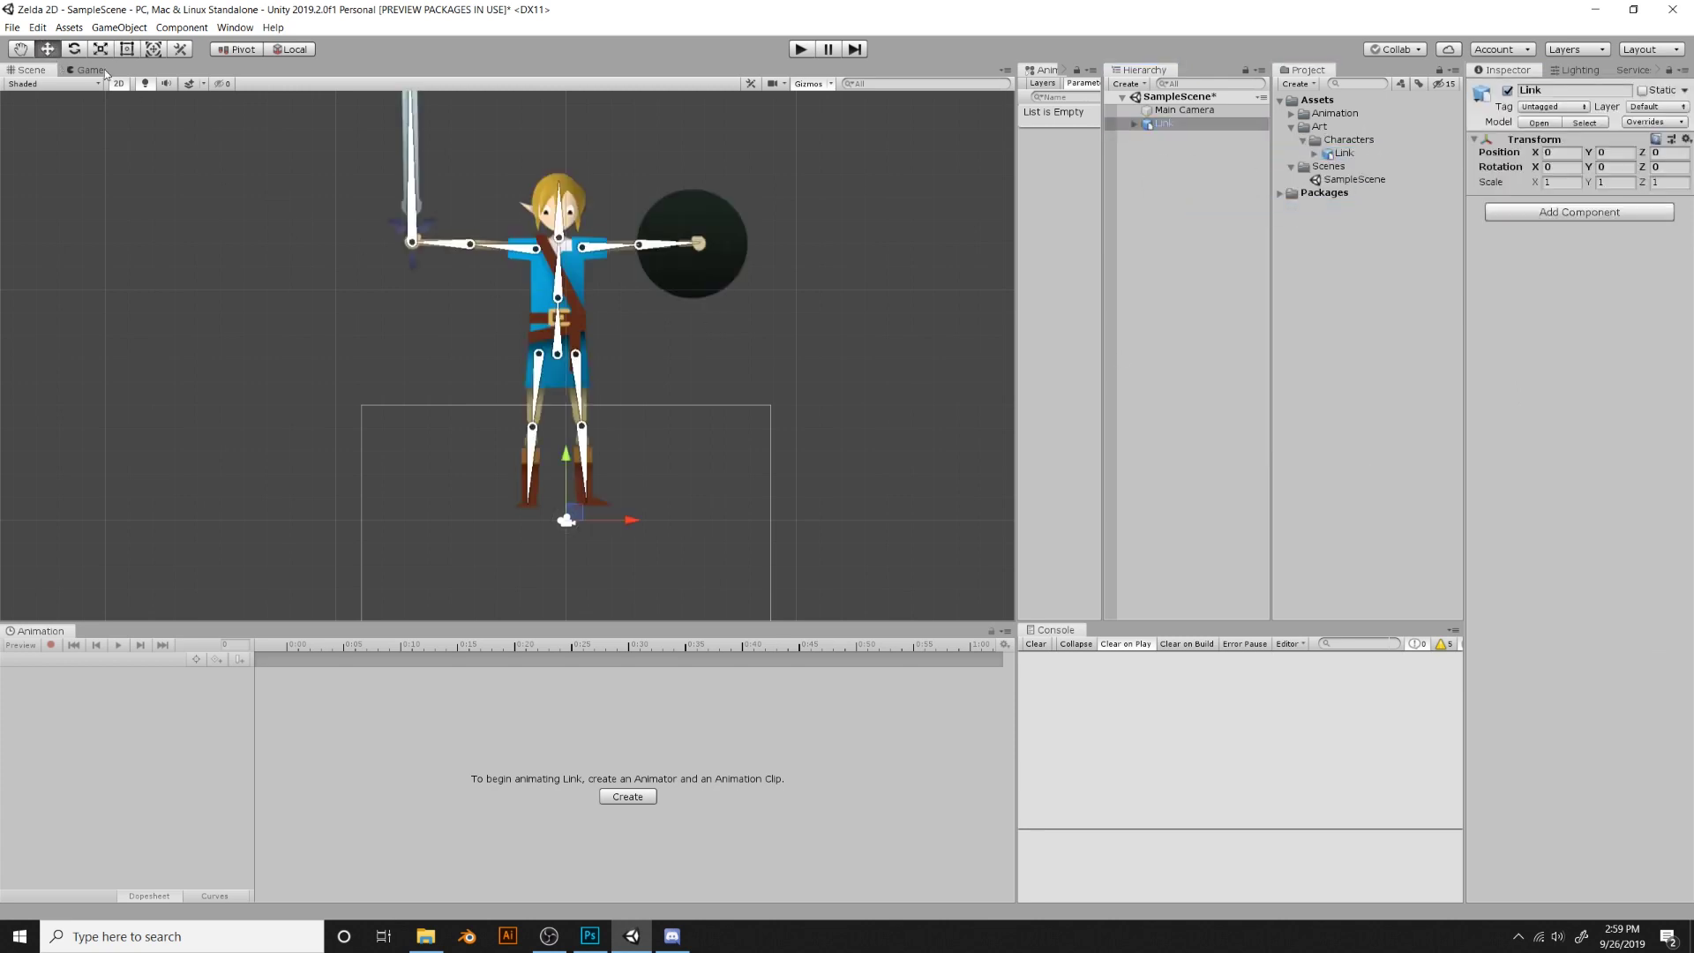
Scale Link to 0.2 and move him up into the camera's frame
middle_click_drag(569, 347, 569, 227)
left_click_drag(552, 368, 551, 556)
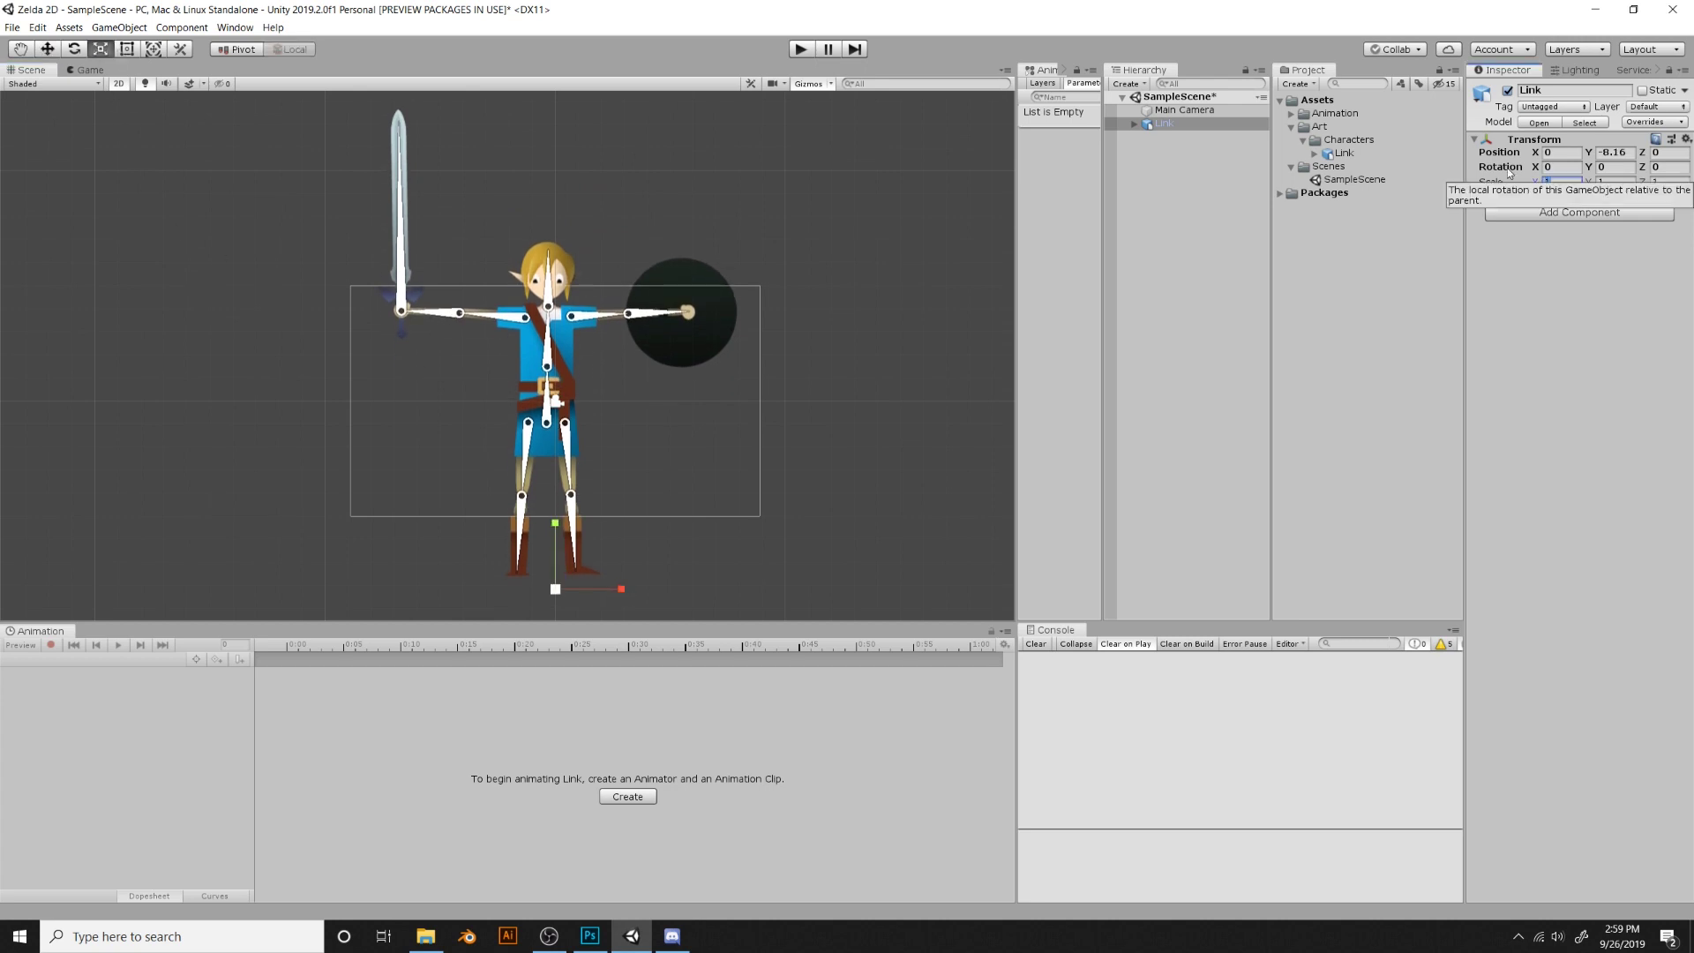
type("0.2")
key("Tab")
type("0.2")
key("Tab")
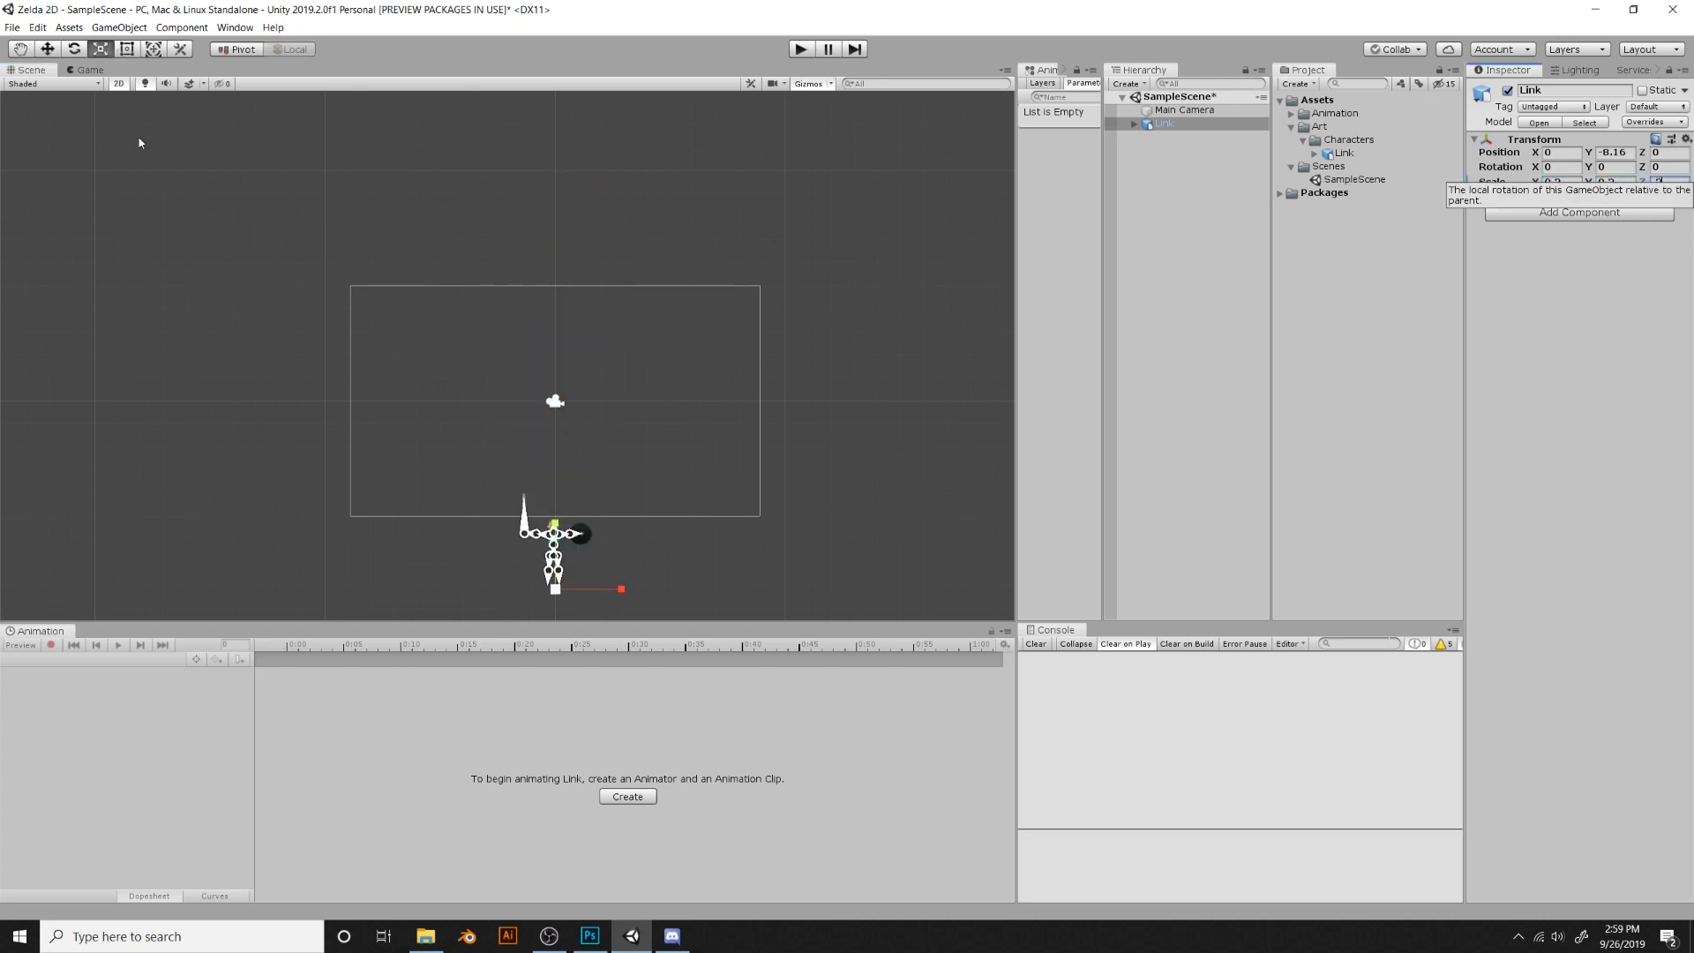
left_click(46, 50)
left_click_drag(553, 556, 554, 397)
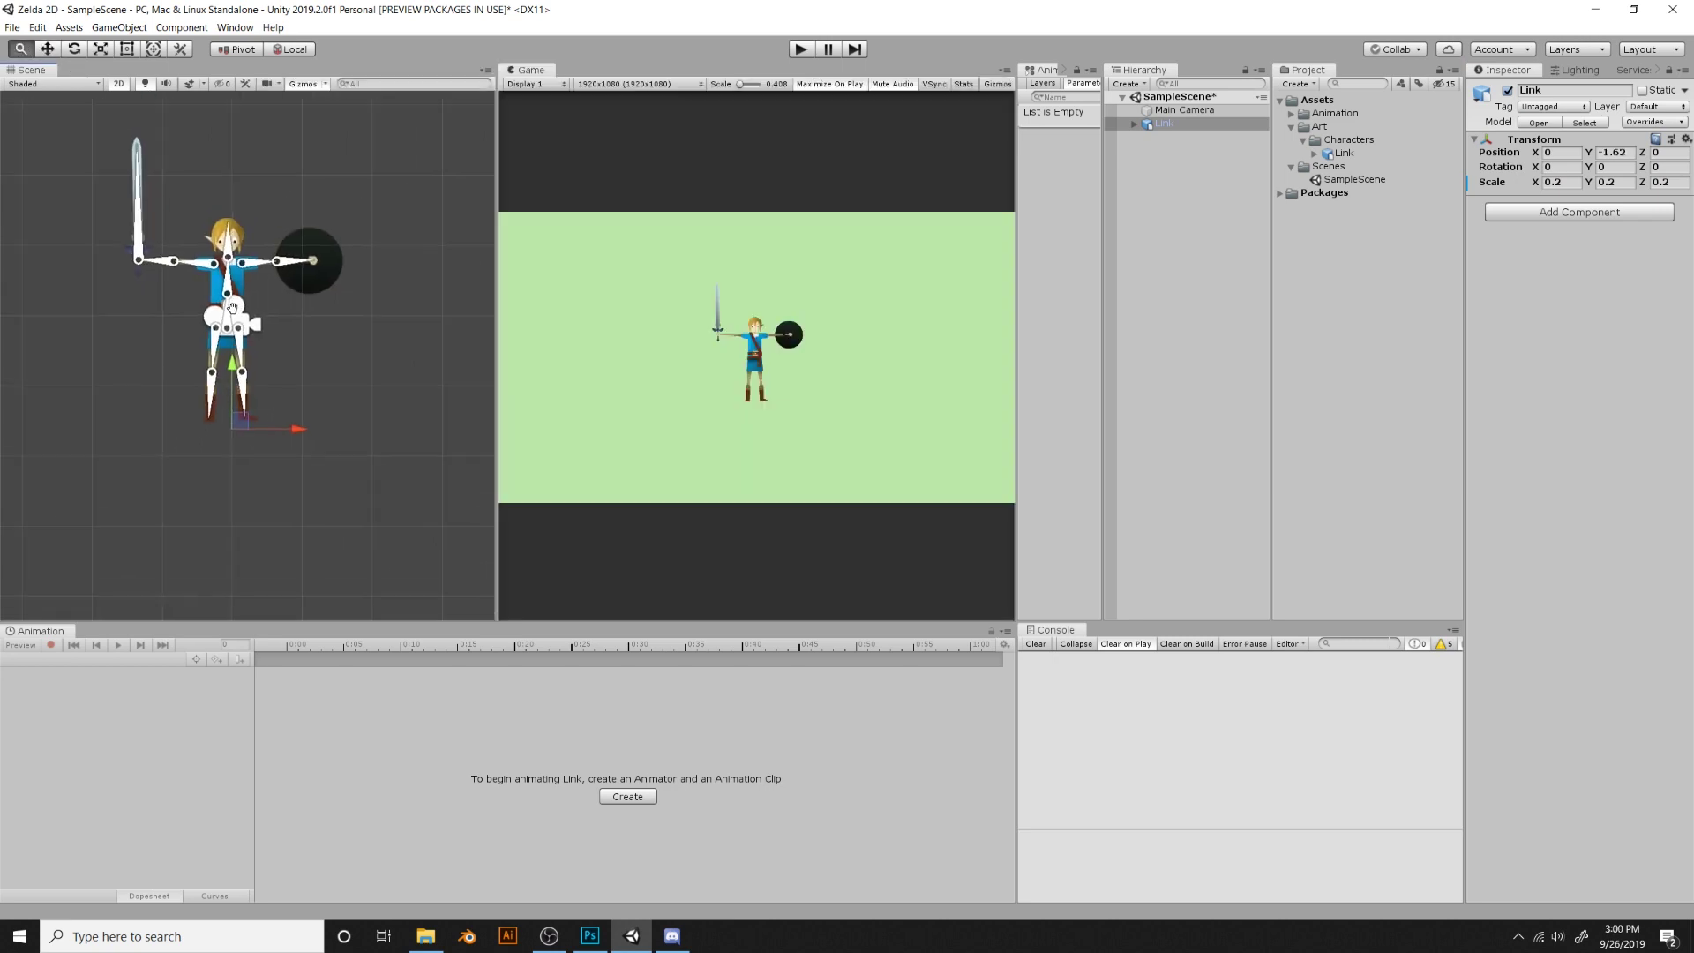
middle_click_drag(231, 306, 220, 341)
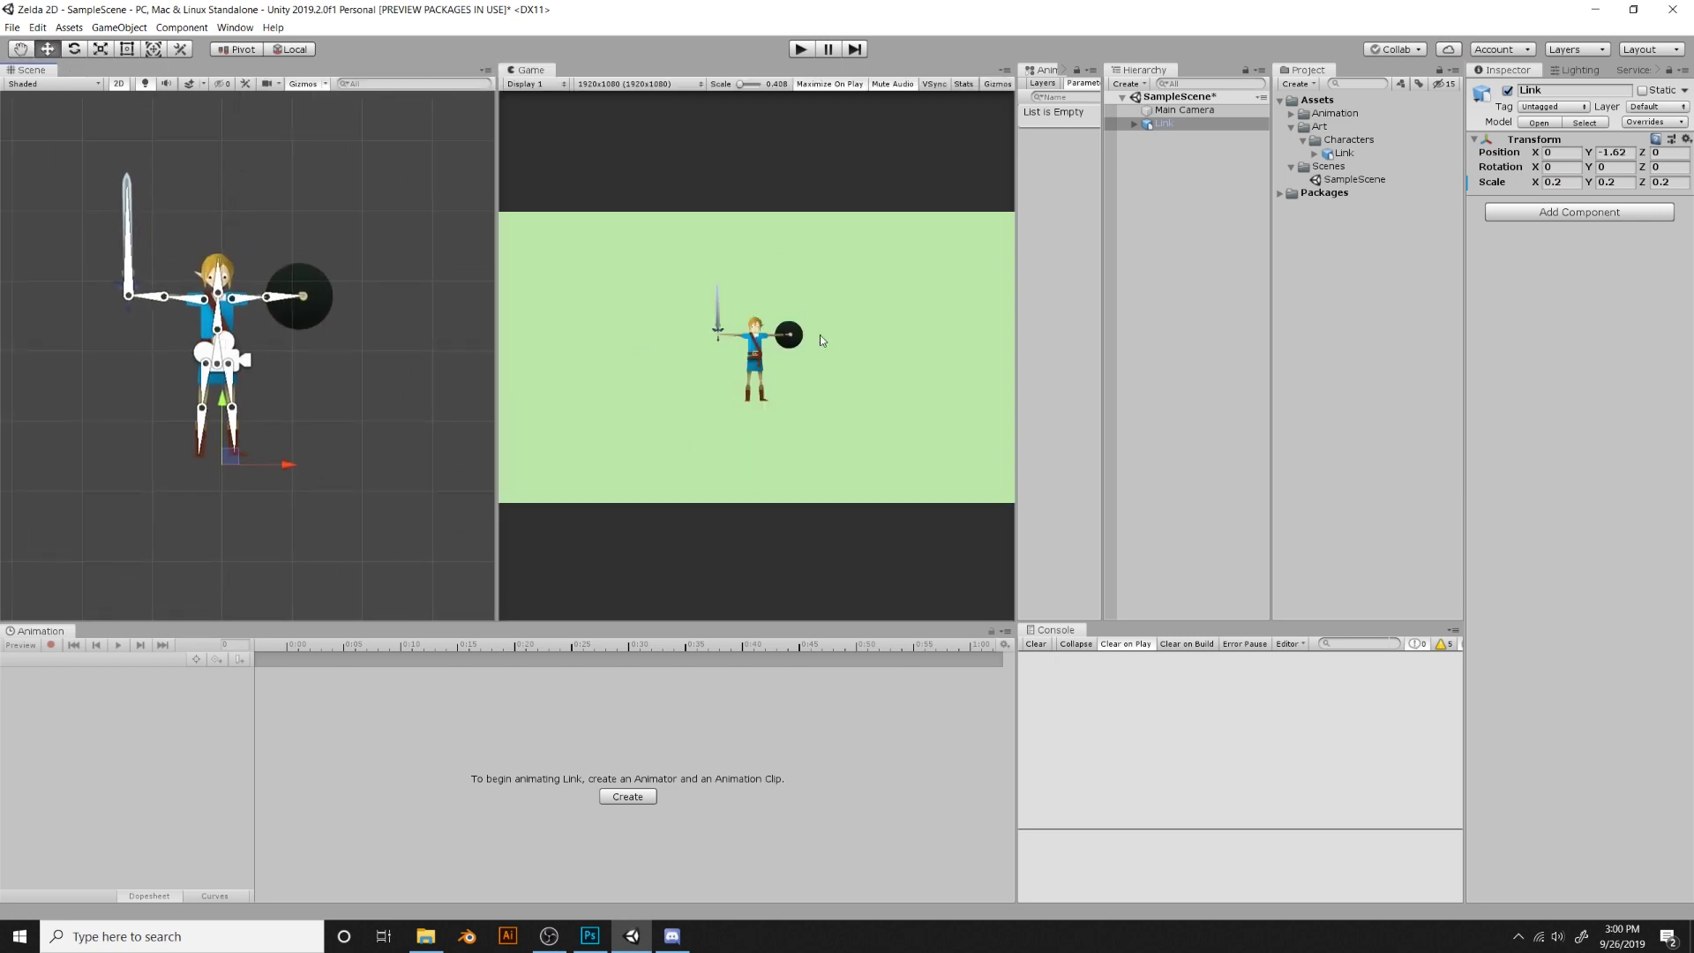